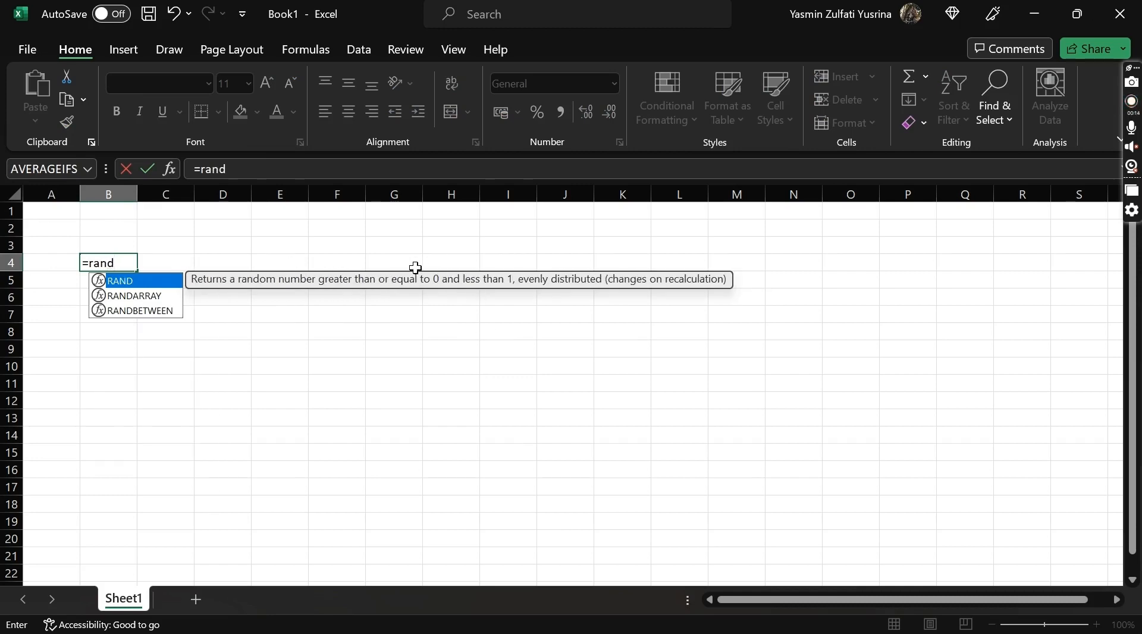
- Complete the =RAND() formula in cell B4 and recalculate the sheet to generate new random numbers
{"action": "type", "text": "()"}
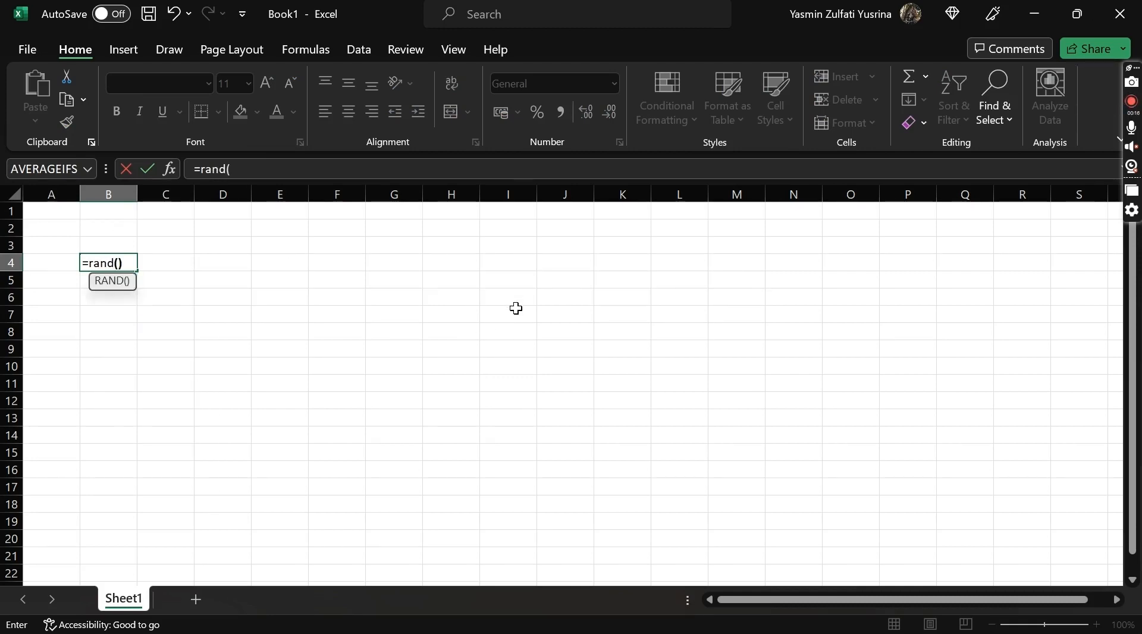
{"action": "key", "text": "Return"}
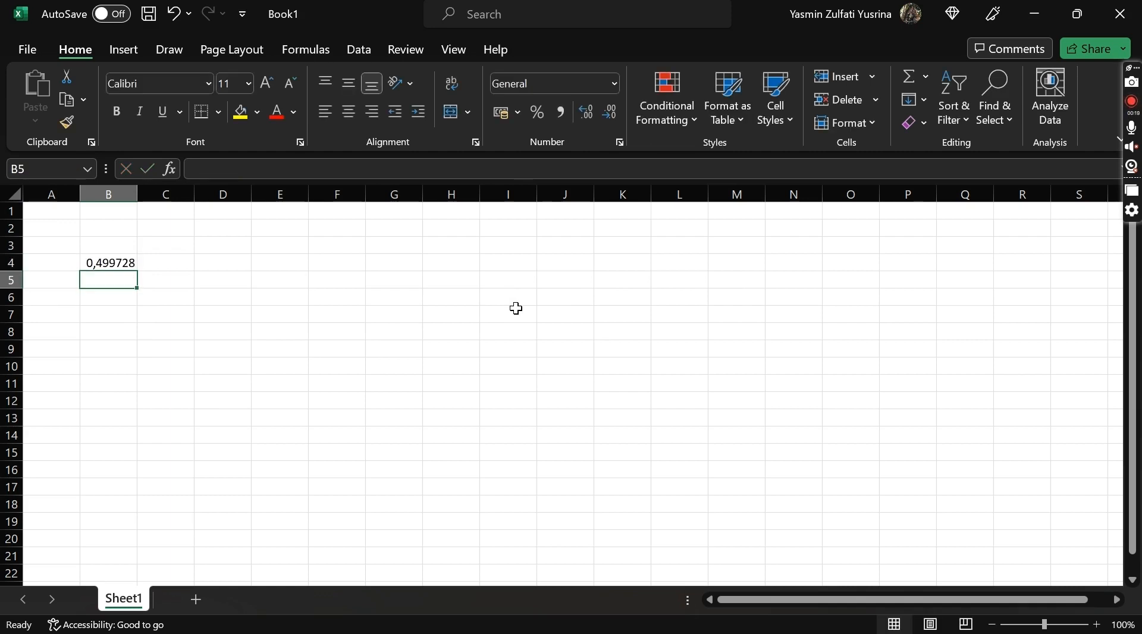
{"action": "key", "text": "F9"}
{"action": "key", "text": "F9"}
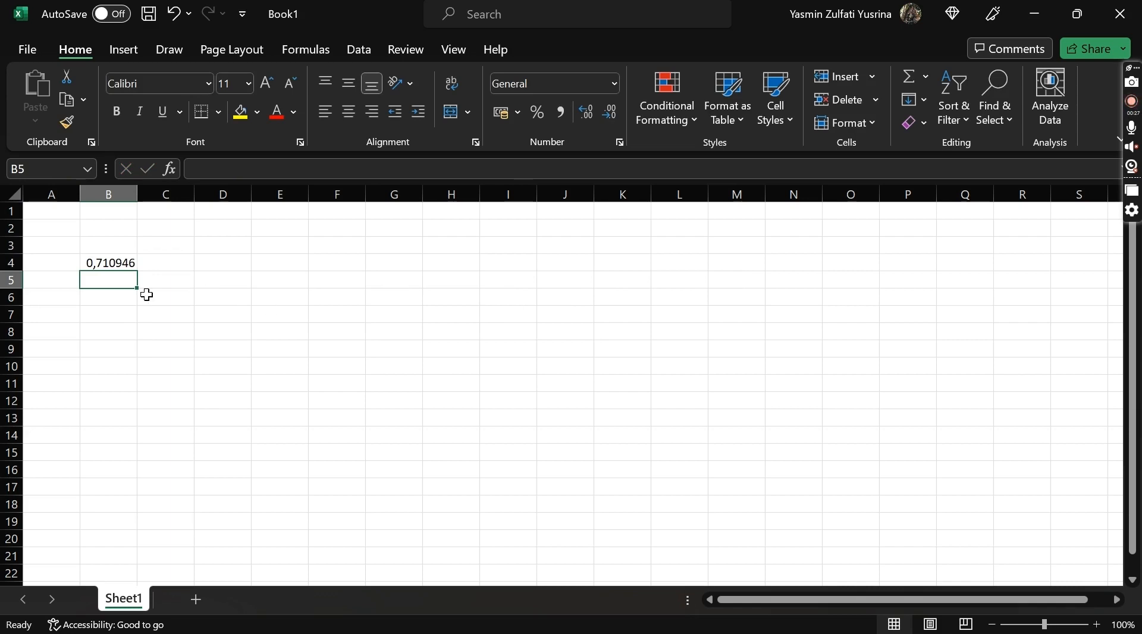
- Fill the range B5:F14 with the formula =RAND() in one entry and recalculate the sheet
{"action": "left_click_drag", "start_coordinate": [112, 279], "coordinate": [328, 434]}
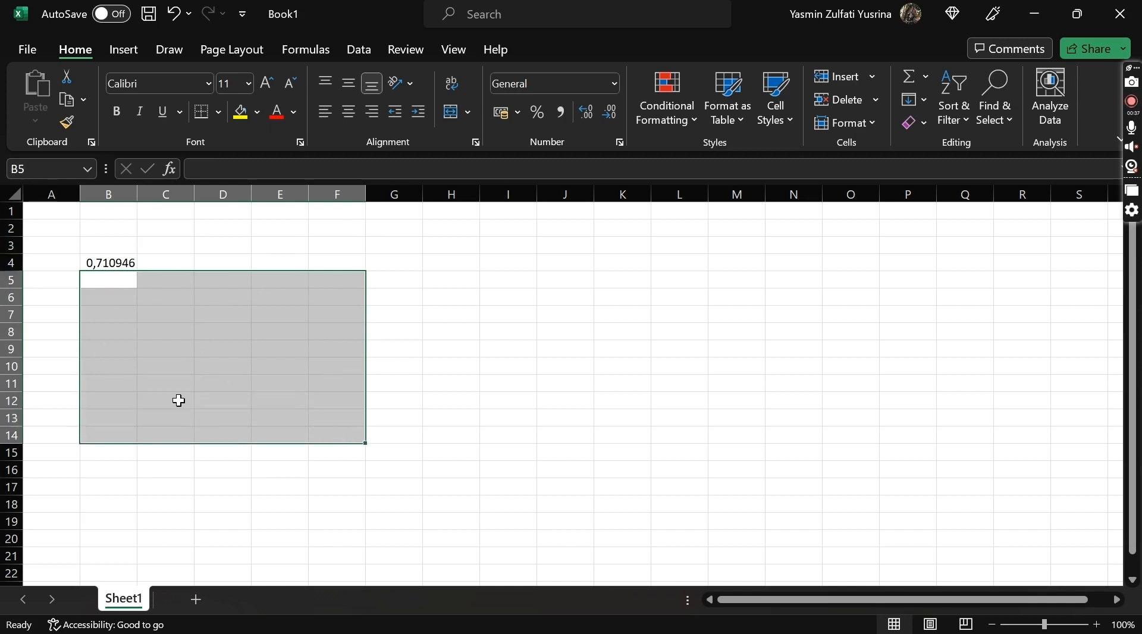
{"action": "type", "text": "=rand"}
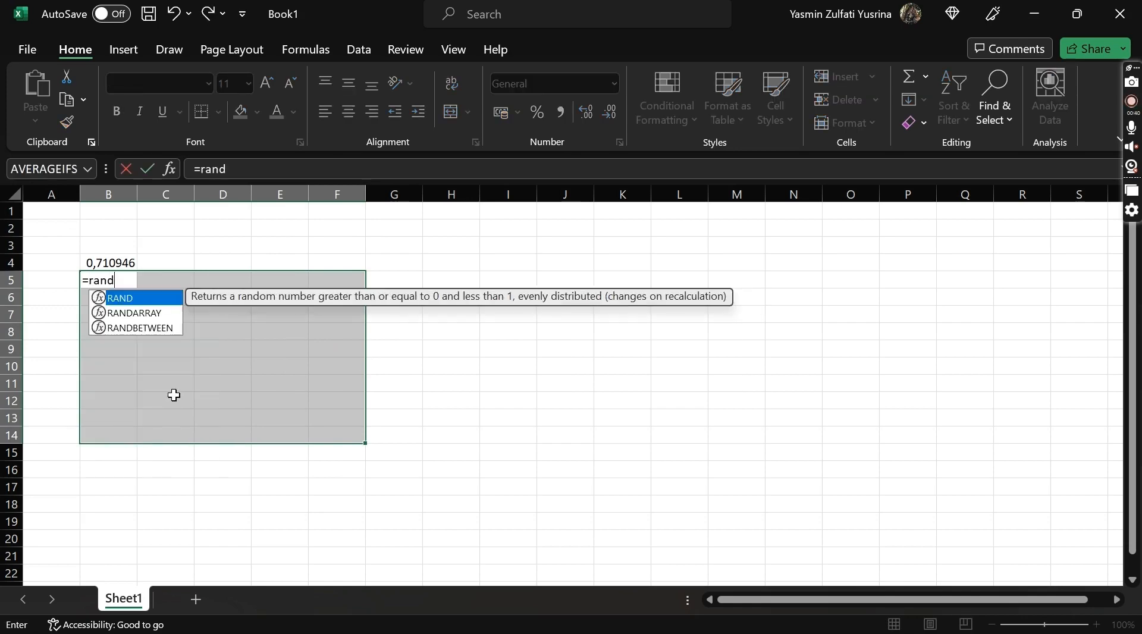
{"action": "type", "text": "()"}
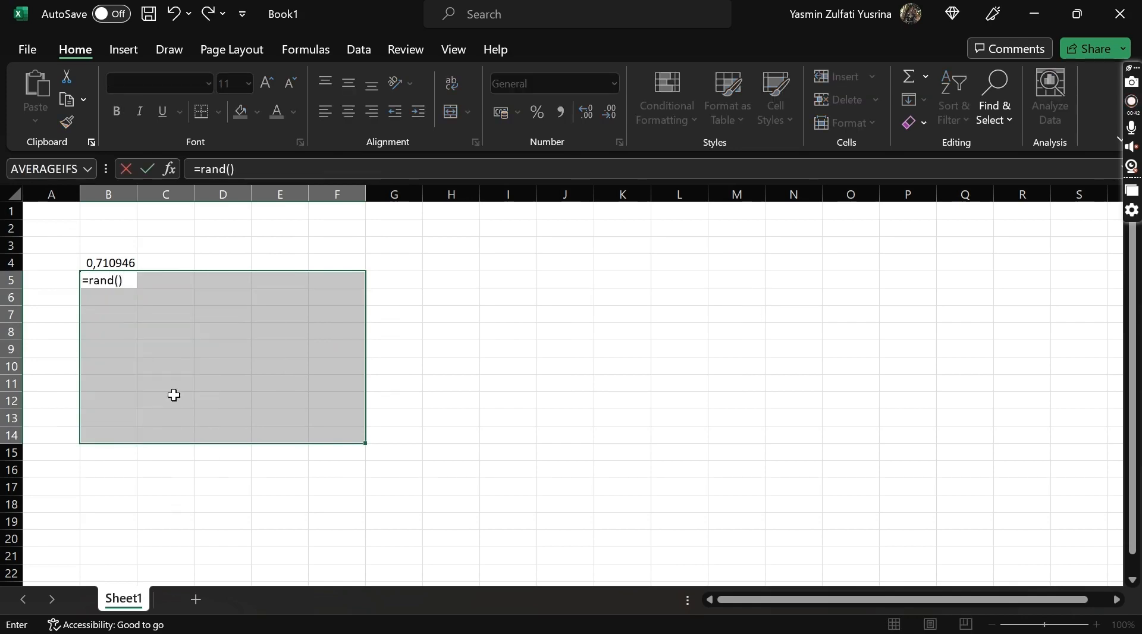
{"action": "key", "text": "ctrl+Return"}
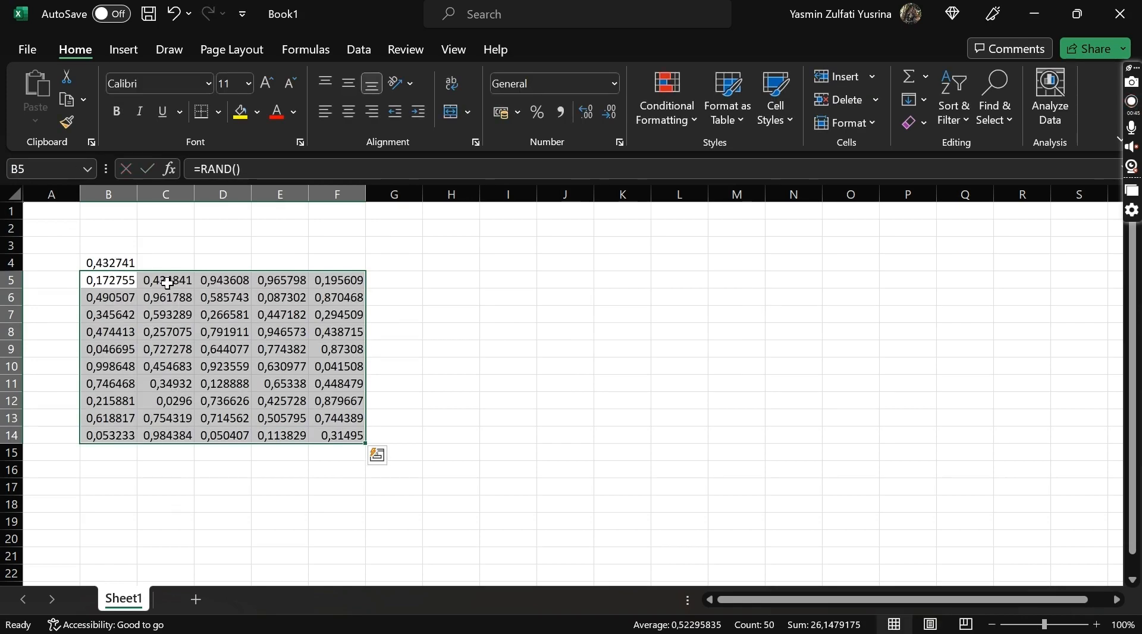
{"action": "left_click", "coordinate": [130, 262]}
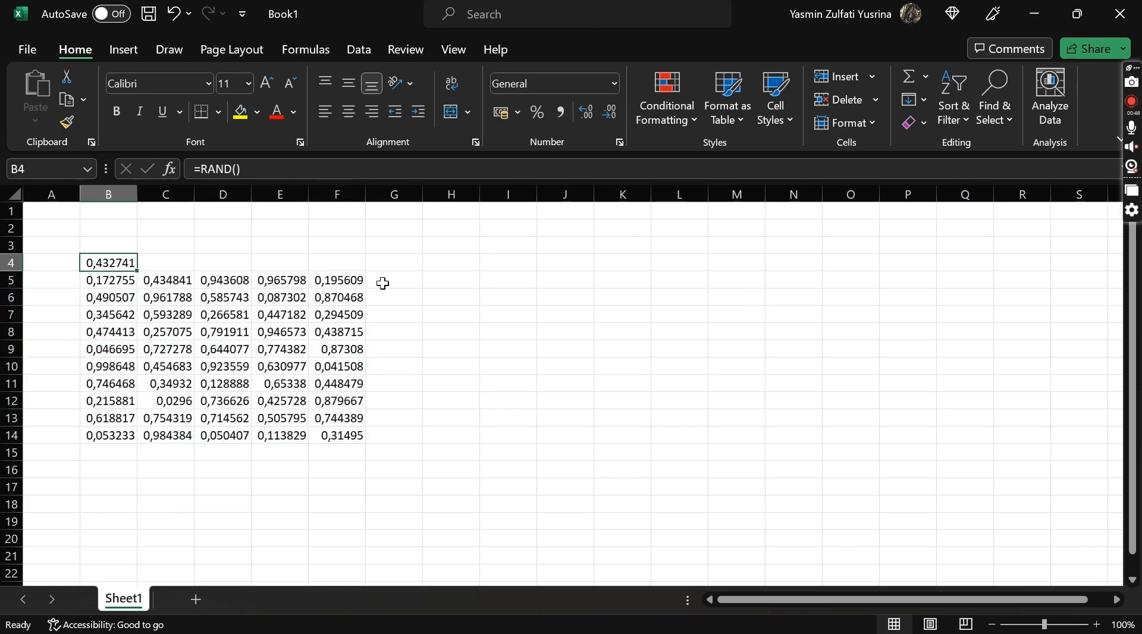
{"action": "key", "text": "F9"}
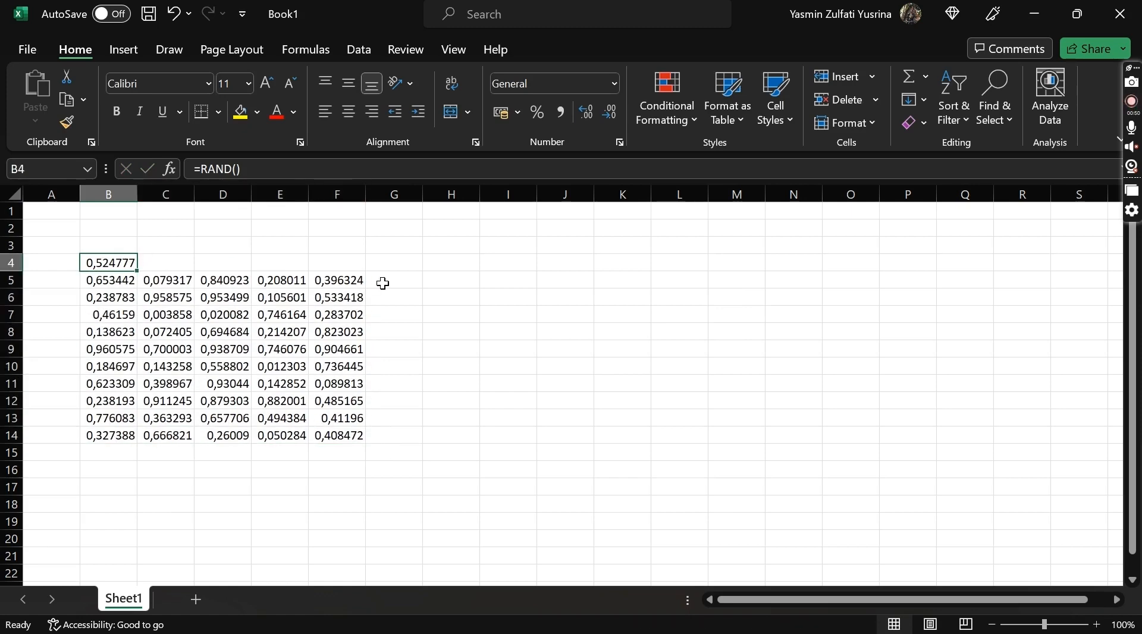
- Replace the RAND formulas in B5:F14 with fixed values by copying the range and pasting values only over it
{"action": "left_click_drag", "start_coordinate": [122, 280], "coordinate": [351, 438]}
{"action": "key", "text": "ctrl+c"}
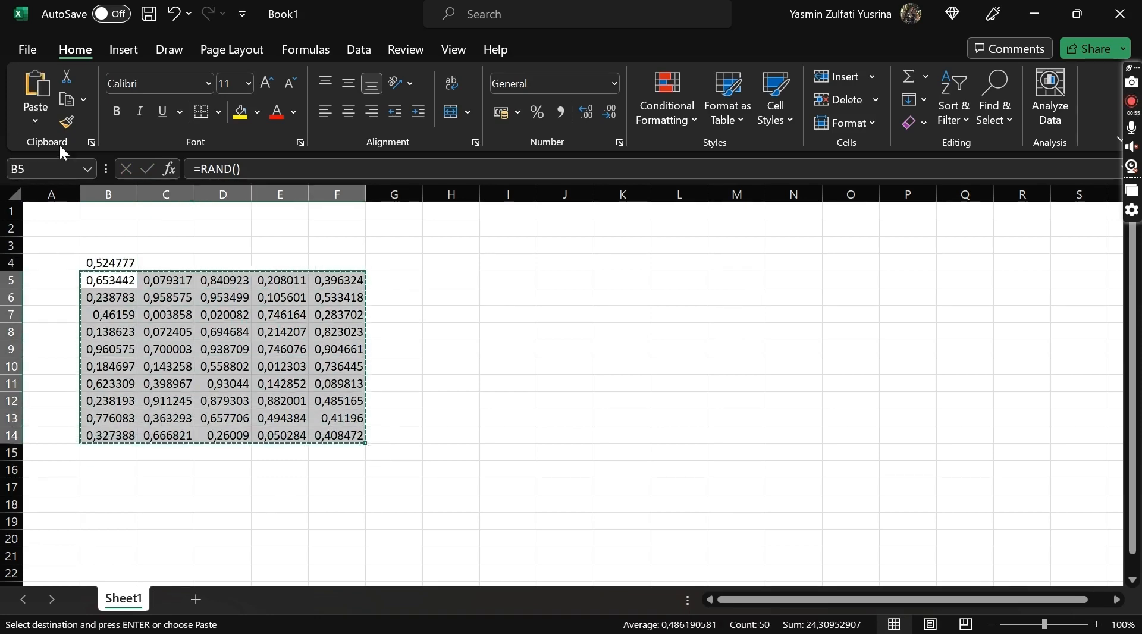
{"action": "left_click", "coordinate": [27, 118]}
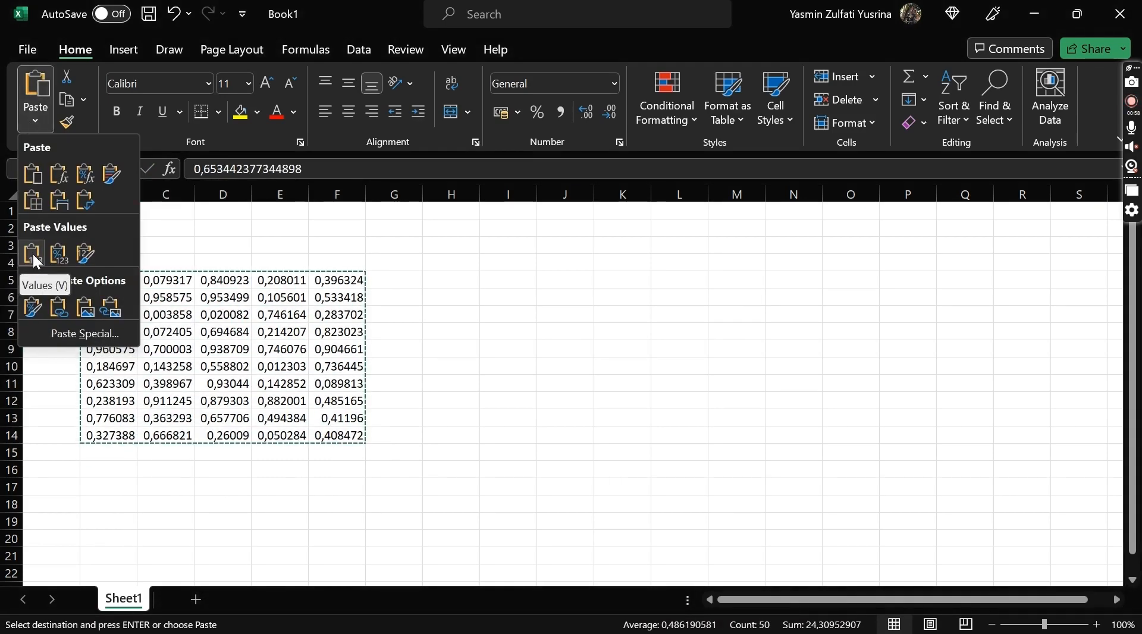
{"action": "left_click", "coordinate": [33, 254]}
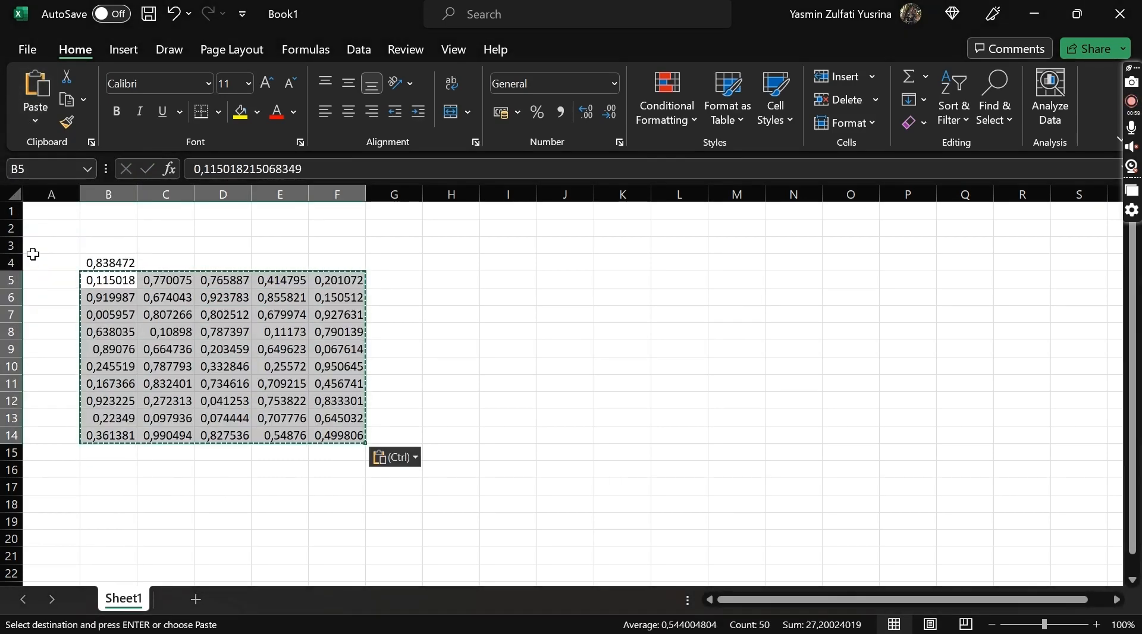
{"action": "left_click", "coordinate": [314, 167]}
{"action": "left_click", "coordinate": [98, 260]}
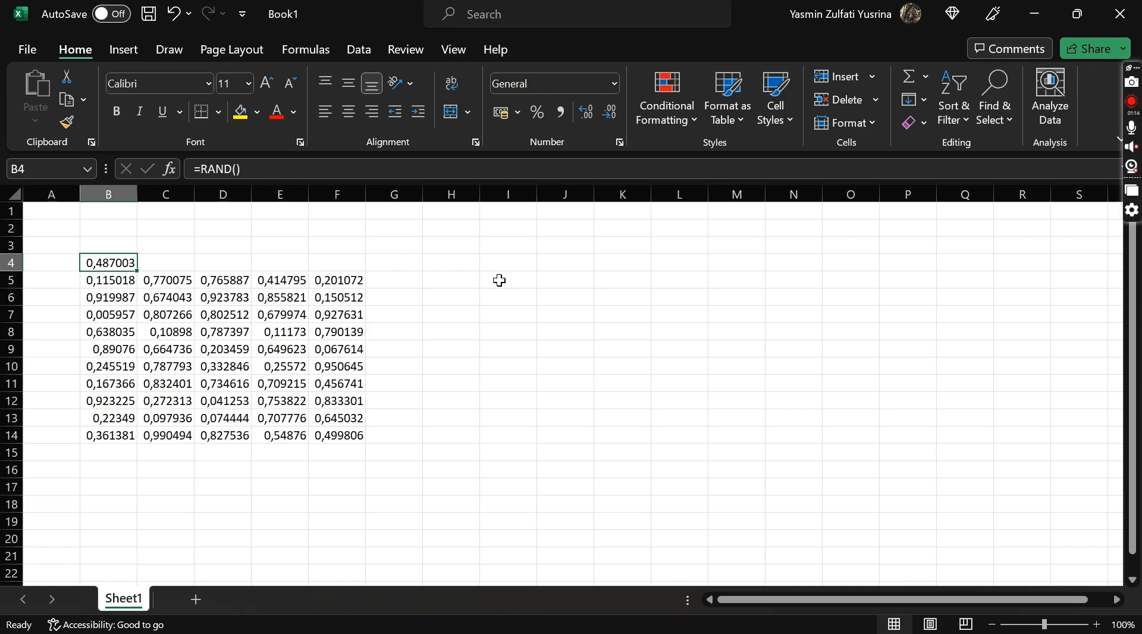
- Fill the range I5:K14 with the formula =RAND()*20
{"action": "left_click_drag", "start_coordinate": [500, 280], "coordinate": [620, 431]}
{"action": "type", "text": "=rand()"}
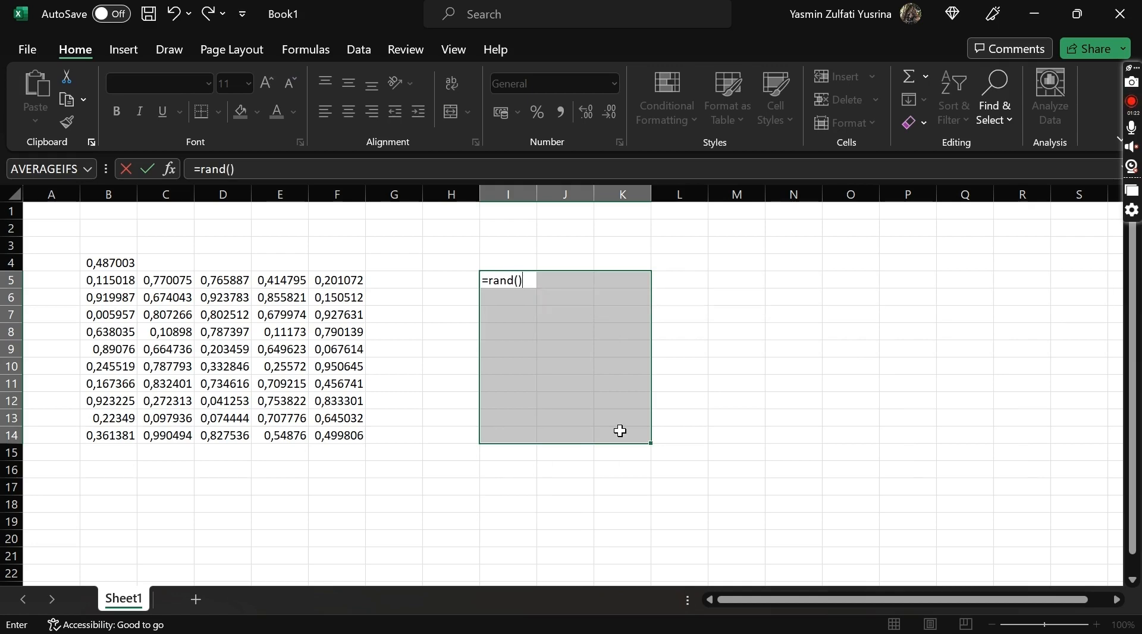
{"action": "type", "text": "*20"}
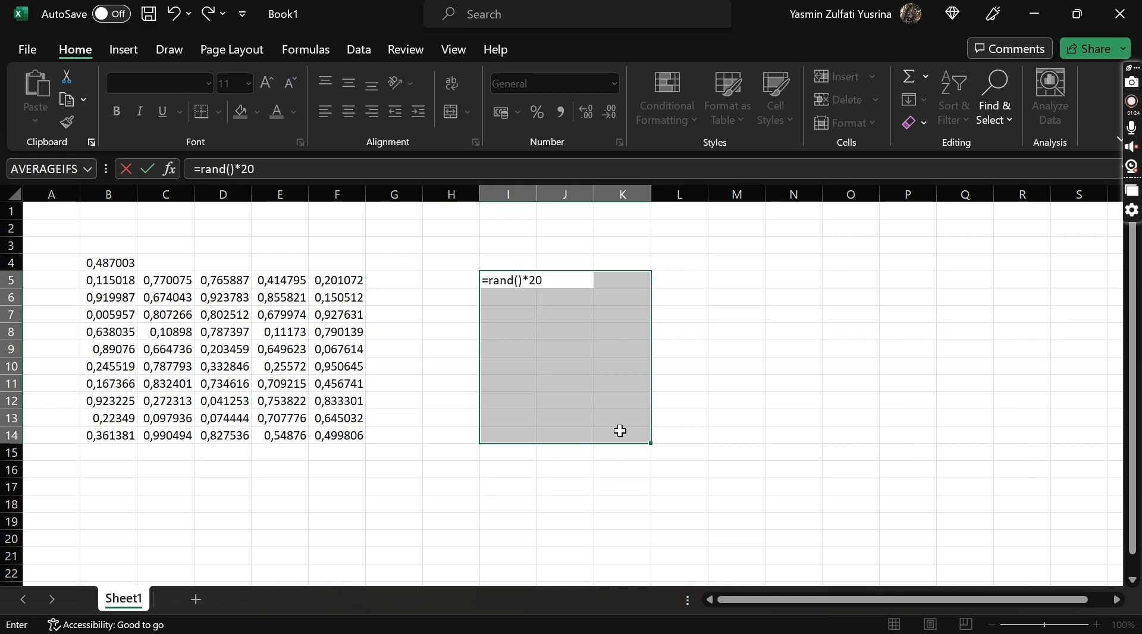
{"action": "key", "text": "ctrl+Return"}
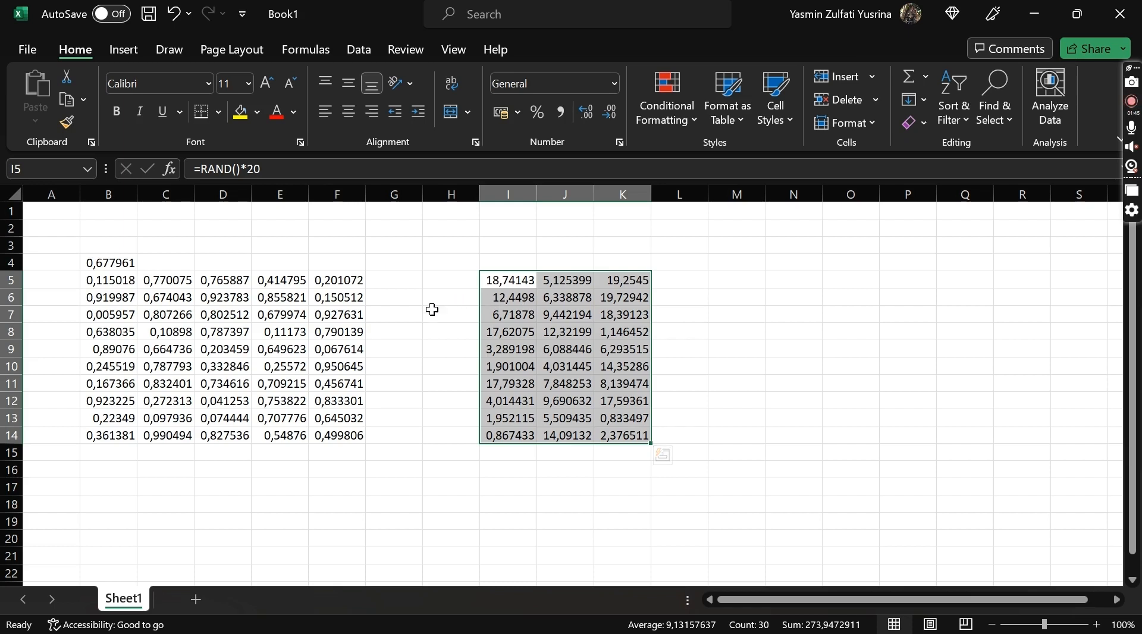
- Fill the range B16:F26 with random whole numbers using =RANDBETWEEN(45;580)
{"action": "left_click", "coordinate": [118, 470]}
{"action": "left_click_drag", "start_coordinate": [118, 470], "coordinate": [326, 546]}
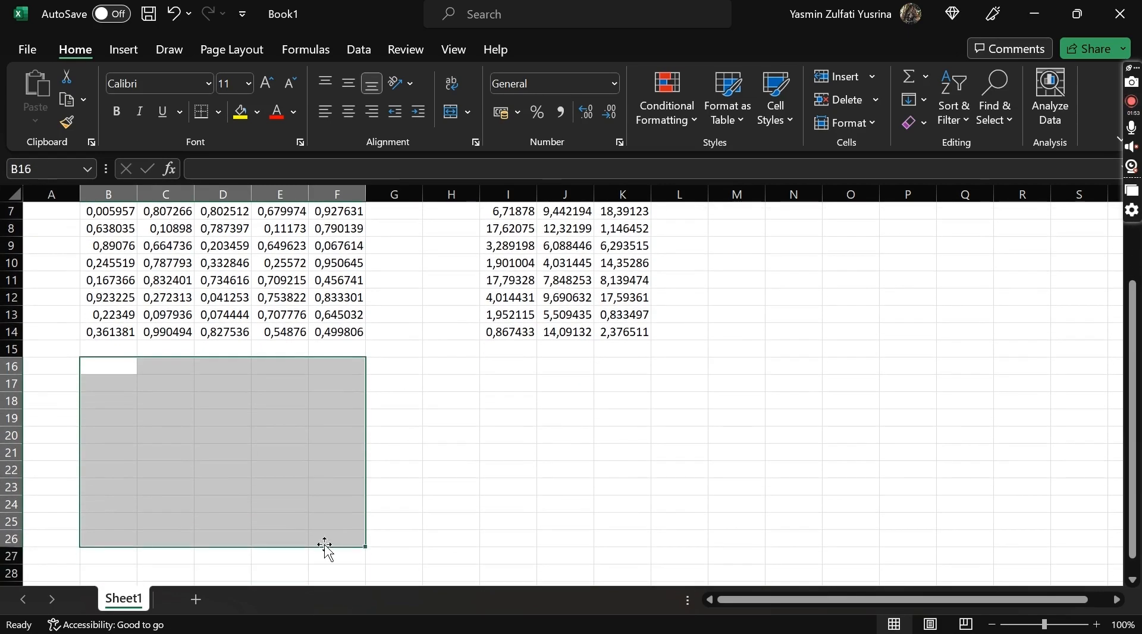
{"action": "type", "text": "=randb"}
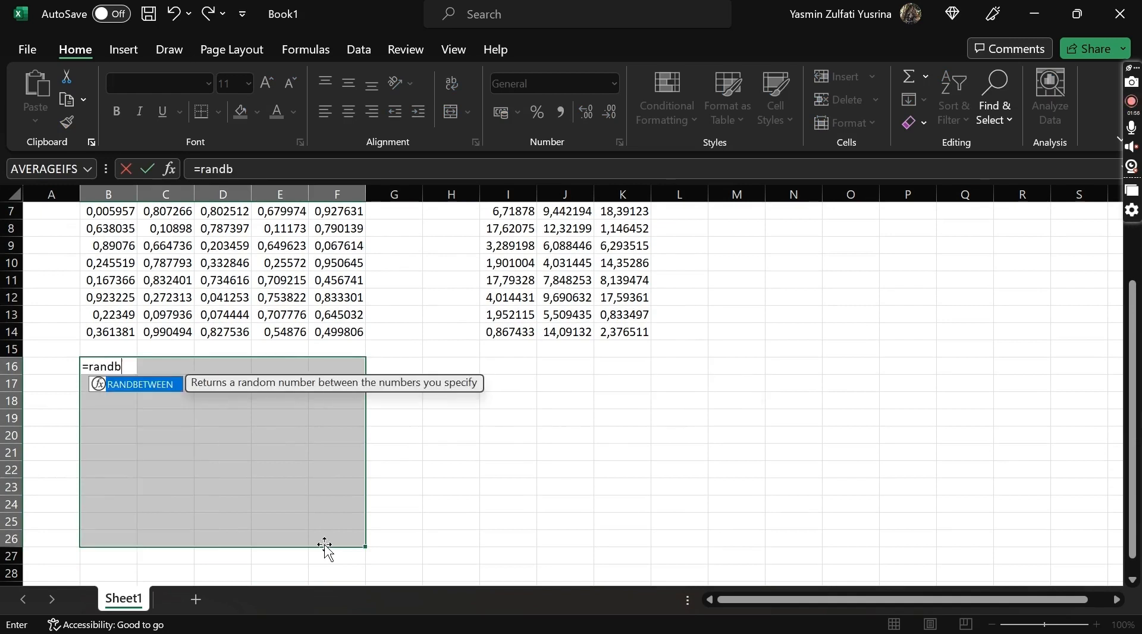
{"action": "key", "text": "Tab"}
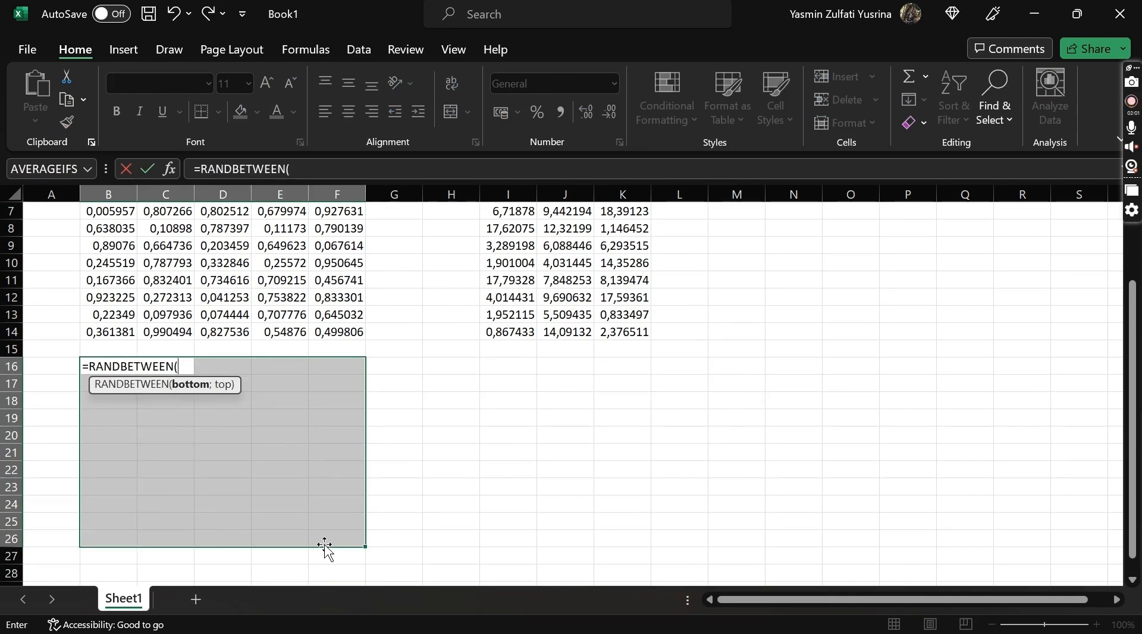
{"action": "type", "text": "4"}
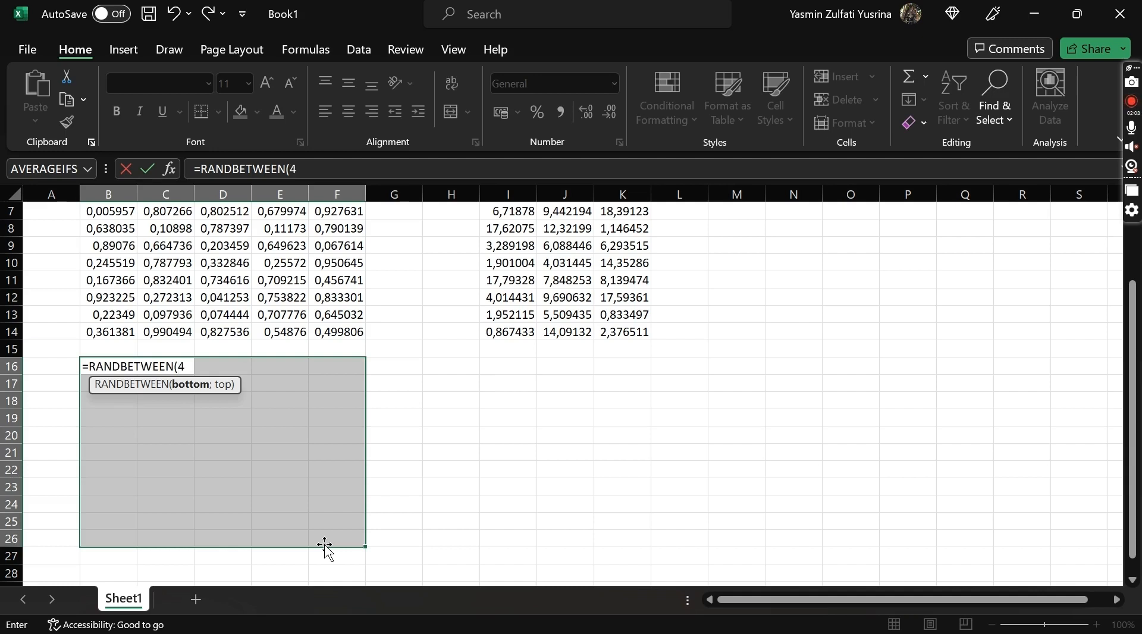
{"action": "type", "text": "5;5"}
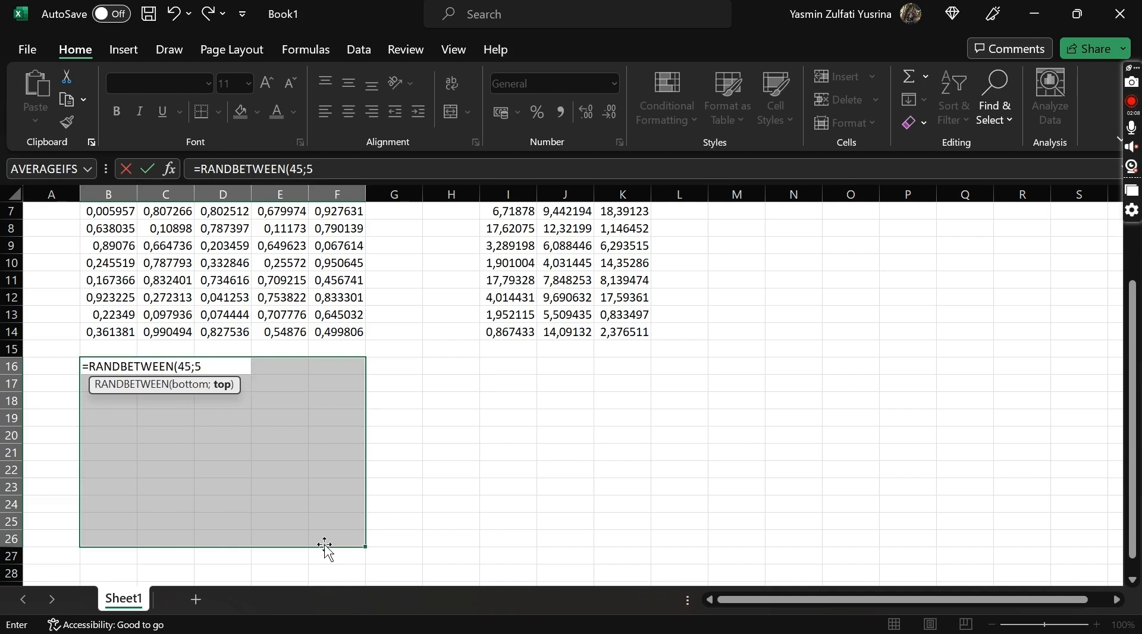
{"action": "type", "text": "80)"}
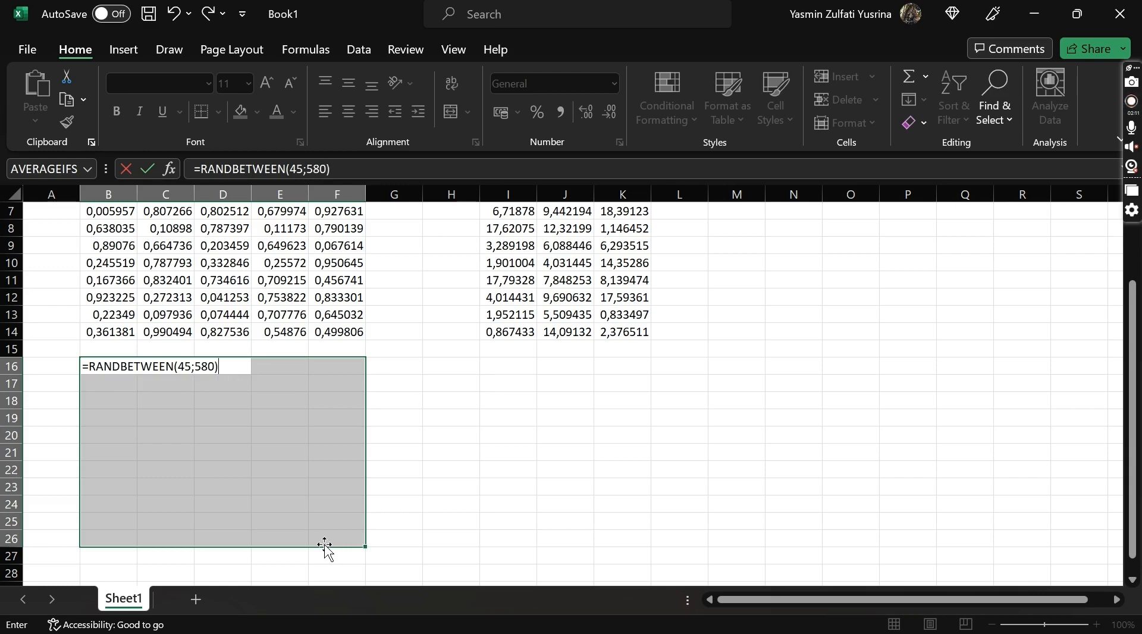
{"action": "key", "text": "ctrl+Return"}
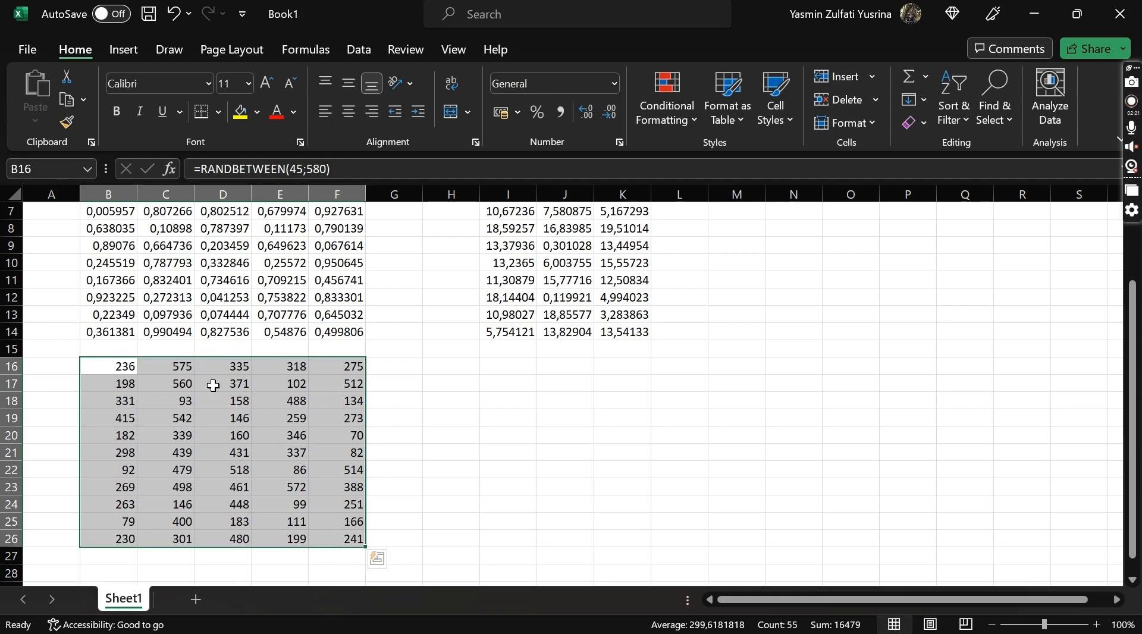
- Recalculate the worksheet repeatedly to regenerate the random numbers, and select cell B4
{"action": "key", "text": "F9"}
{"action": "key", "text": "F9"}
{"action": "key", "text": "F9"}
{"action": "key", "text": "F9"}
{"action": "key", "text": "F9"}
{"action": "key", "text": "F9"}
{"action": "key", "text": "F9"}
{"action": "key", "text": "F9"}
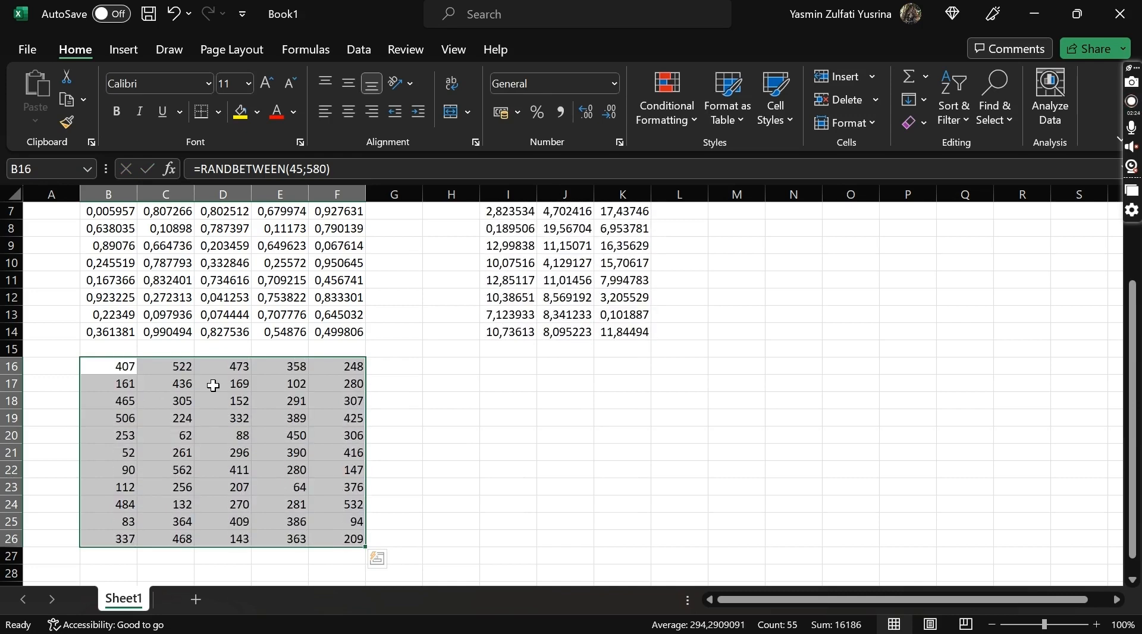
{"action": "scroll", "coordinate": [355, 375], "scroll_direction": "up", "scroll_amount": 2}
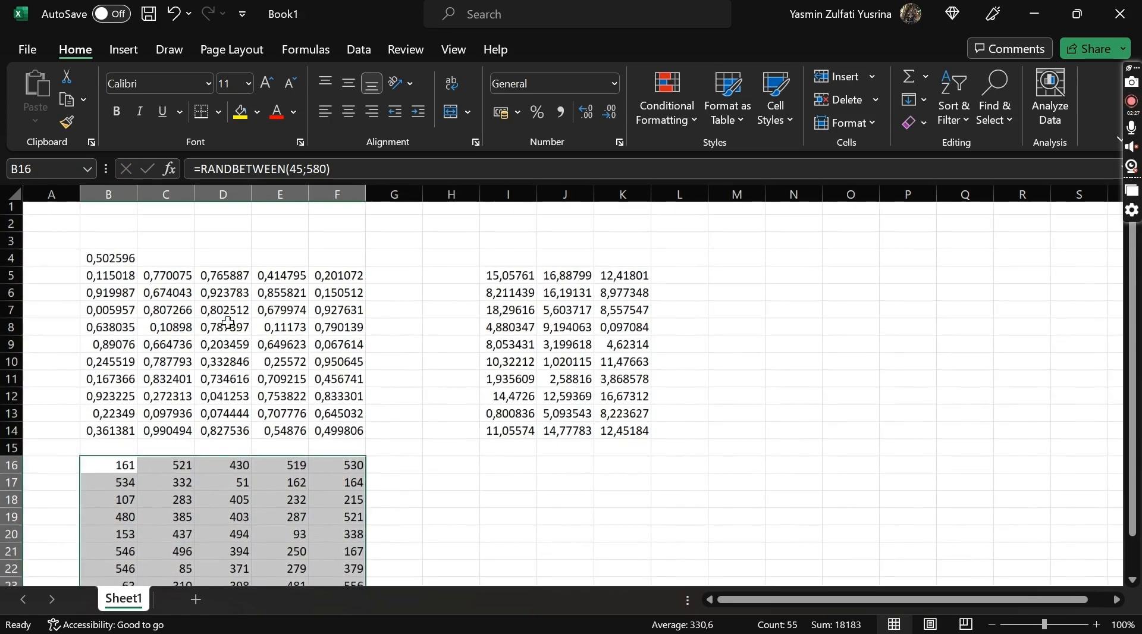
{"action": "left_click", "coordinate": [113, 254]}
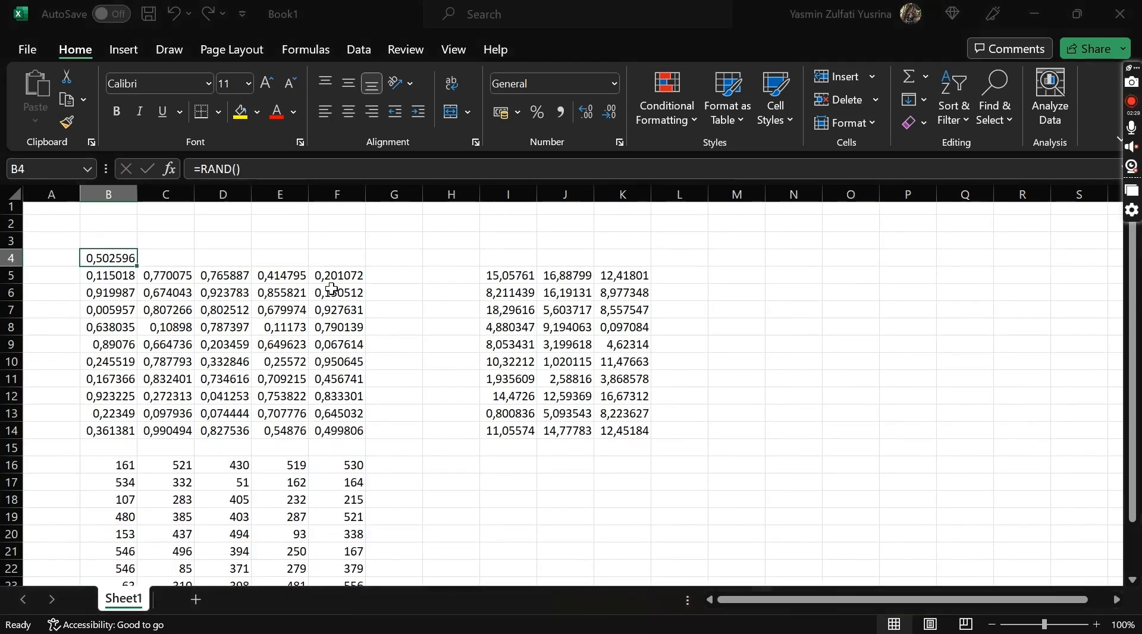
- Save the workbook to the chapter-12 folder on OneDrive as an Excel Workbook named Random
{"action": "key", "text": "ctrl+s"}
{"action": "left_click", "coordinate": [440, 465]}
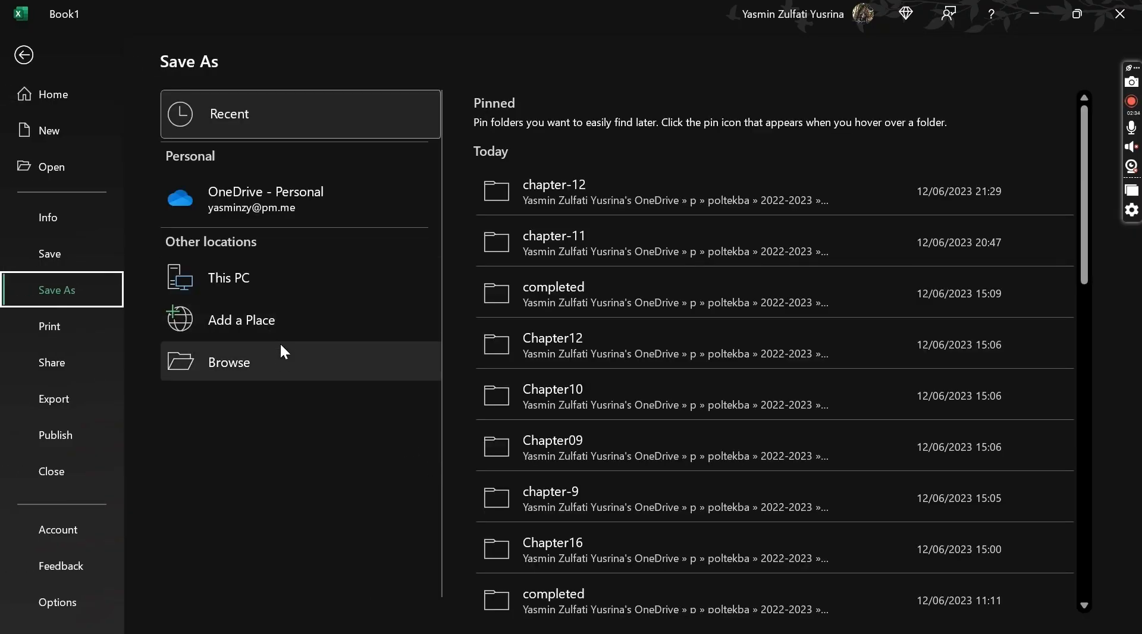
{"action": "left_click", "coordinate": [492, 468]}
{"action": "left_click", "coordinate": [529, 126]}
{"action": "type", "text": "Random"}
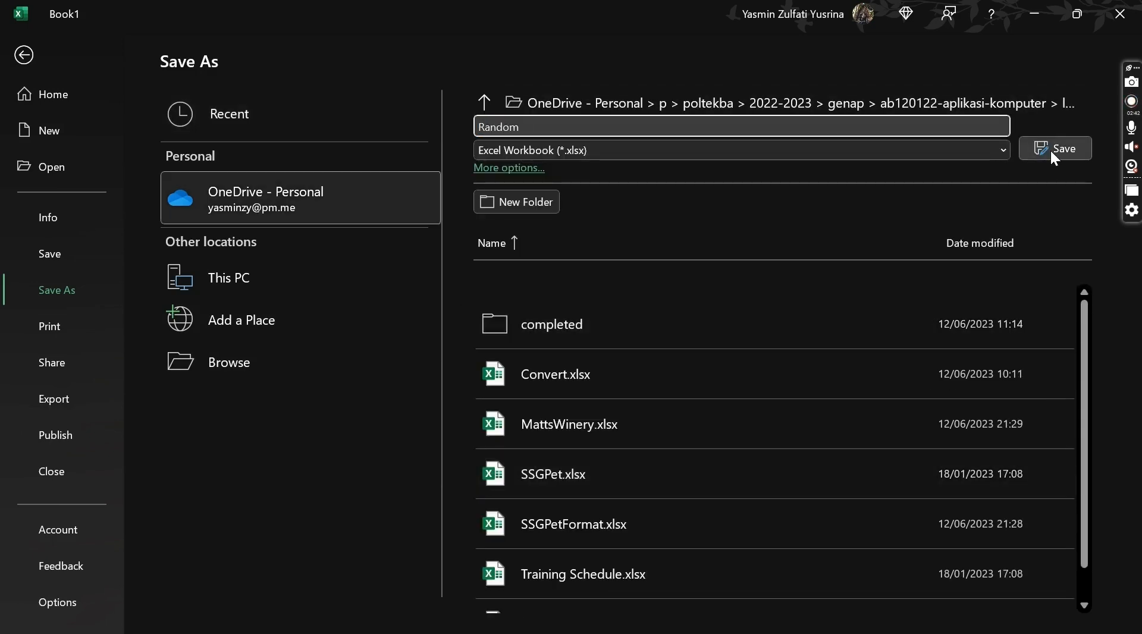
{"action": "left_click", "coordinate": [1051, 149]}
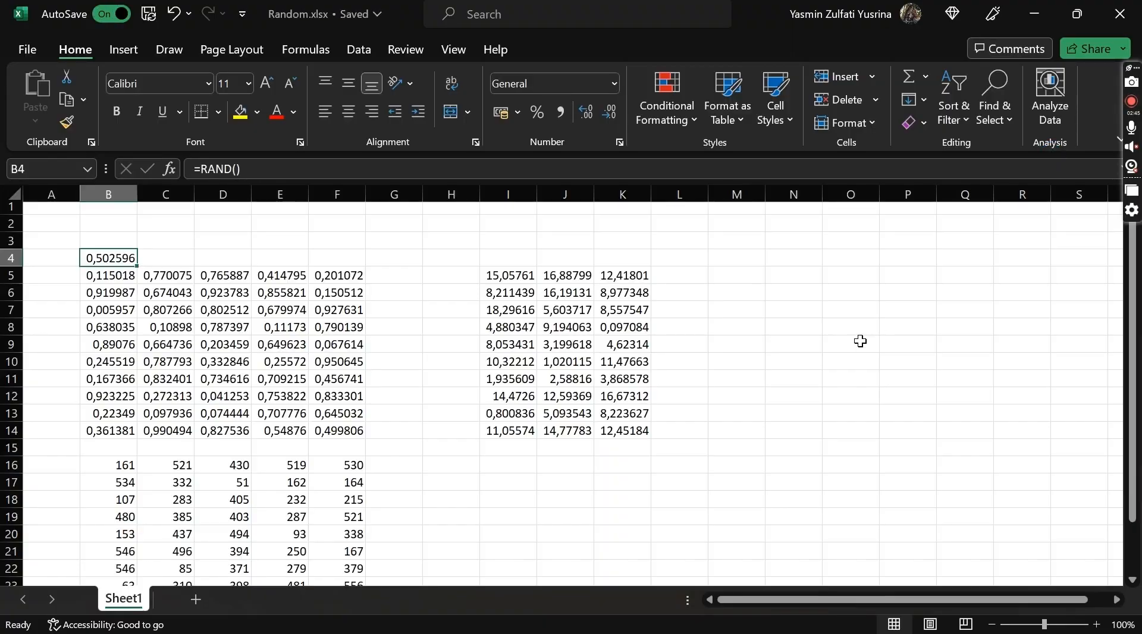
- Close the Random workbook and open MattsWinery.xlsx from the chapter-12 folder
{"action": "left_click", "coordinate": [1120, 13]}
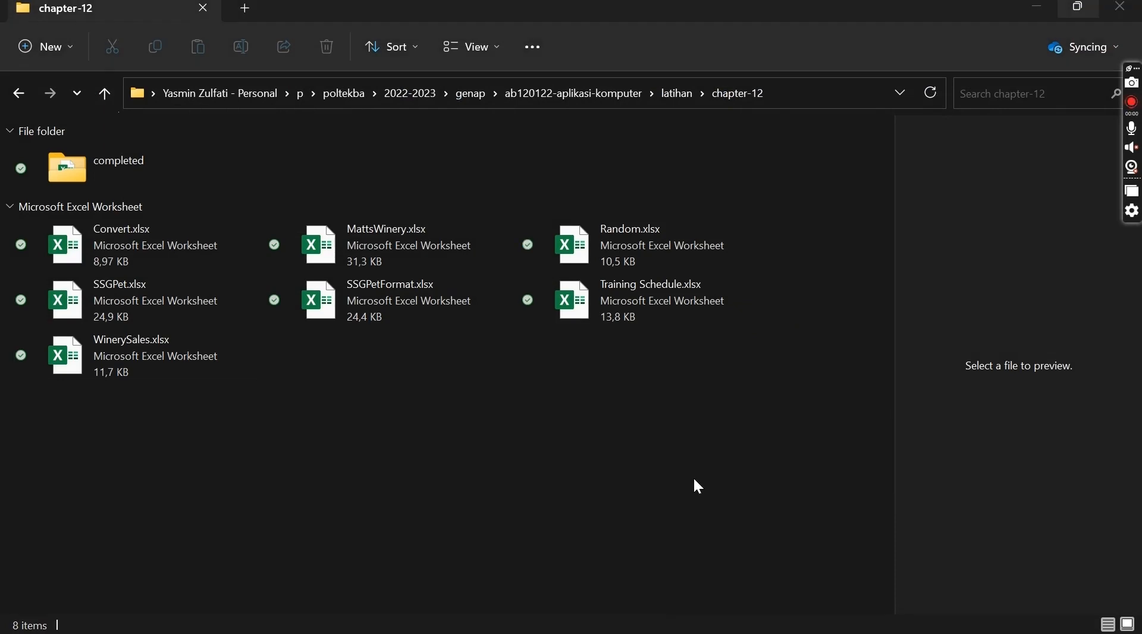
{"action": "double_click", "coordinate": [433, 228]}
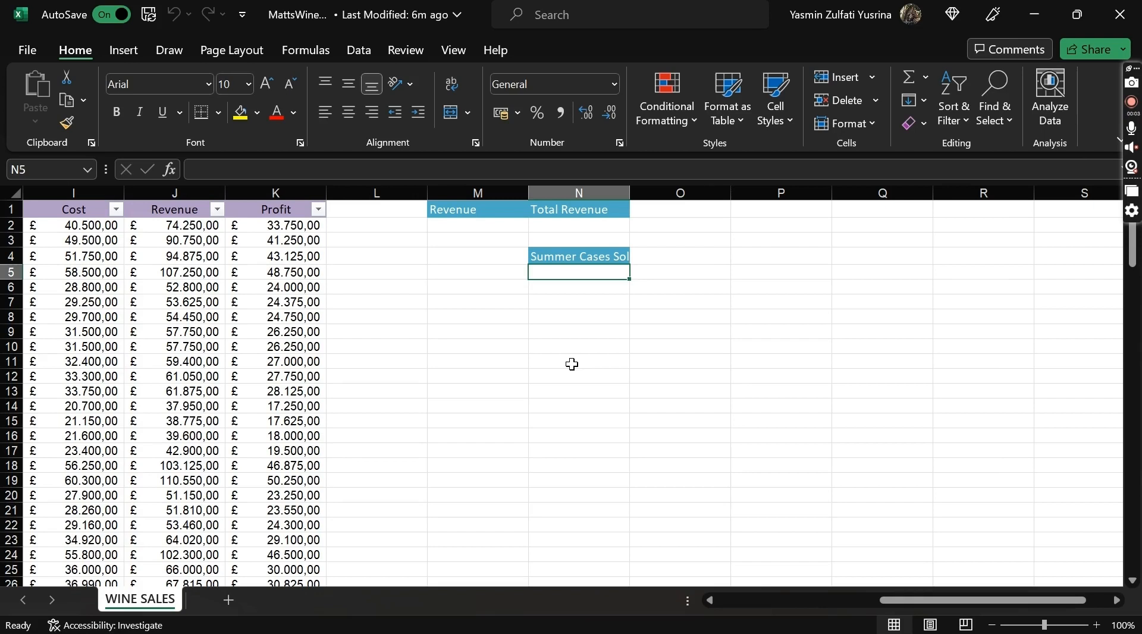
- Autofit column N on the WINE SALES sheet so the Summer Cases Sold heading fits
{"action": "left_click", "coordinate": [477, 227]}
{"action": "left_click", "coordinate": [543, 224]}
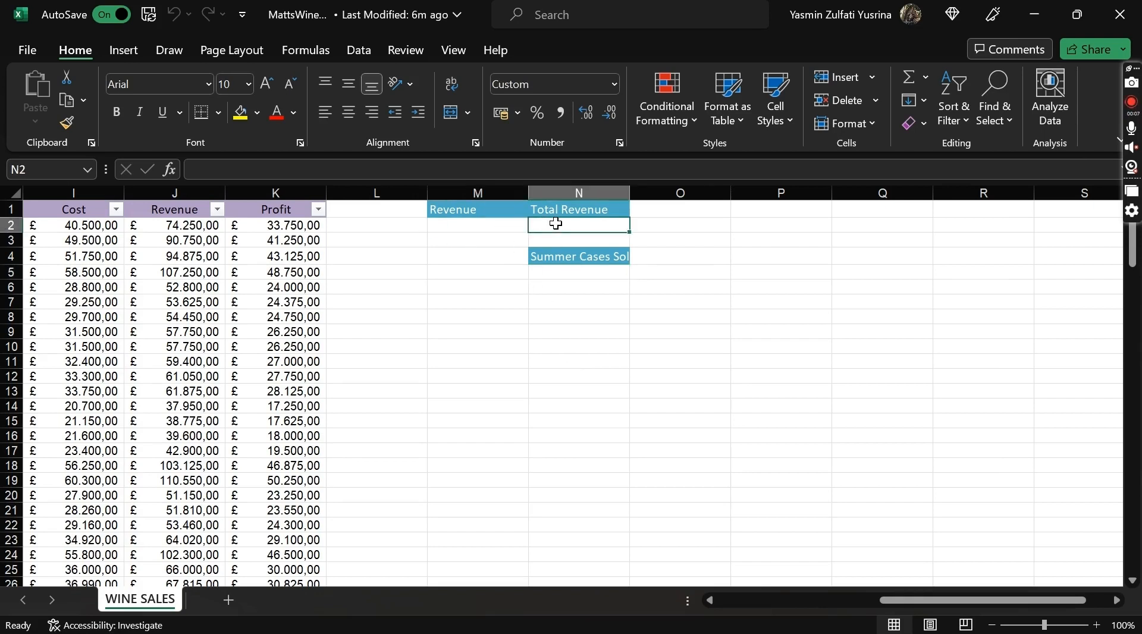
{"action": "left_click", "coordinate": [556, 271]}
{"action": "double_click", "coordinate": [630, 195]}
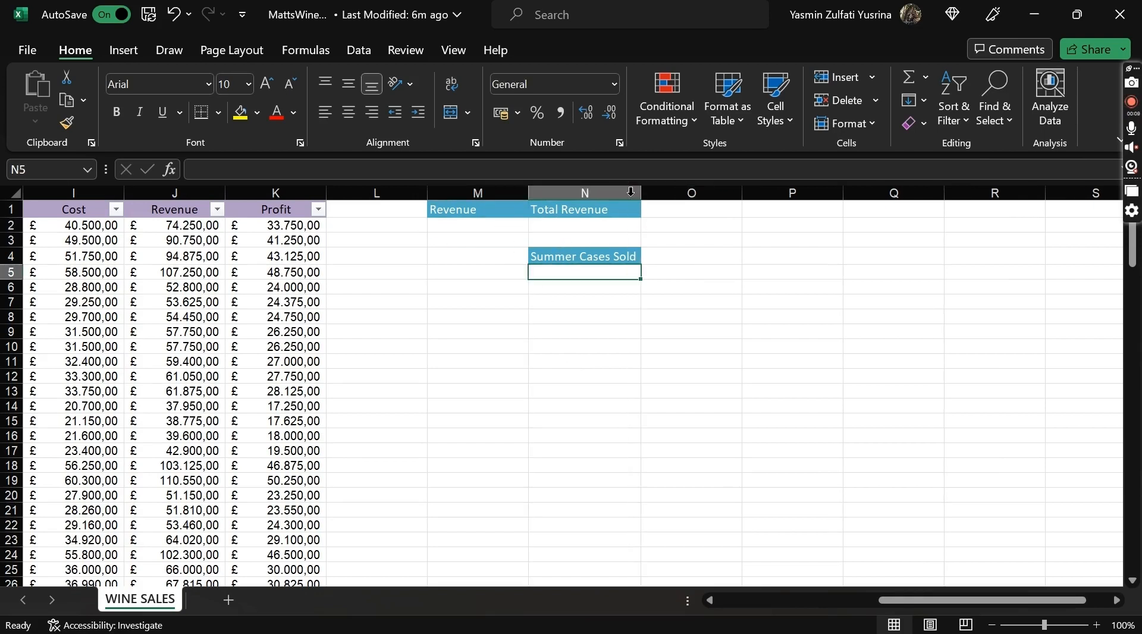
- Calculate the first sale's revenue in cell M2 by multiplying cost per case and cases sold with =PRODUCT(G2;H2)
{"action": "left_click", "coordinate": [461, 225]}
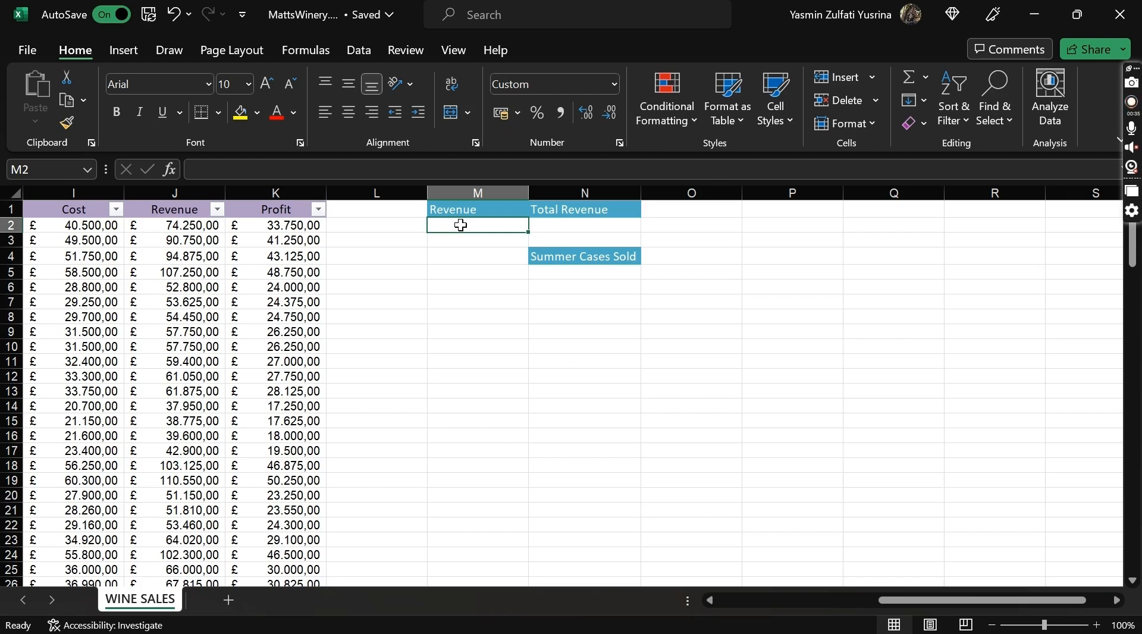
{"action": "scroll", "coordinate": [462, 225], "scroll_direction": "left", "scroll_amount": 3}
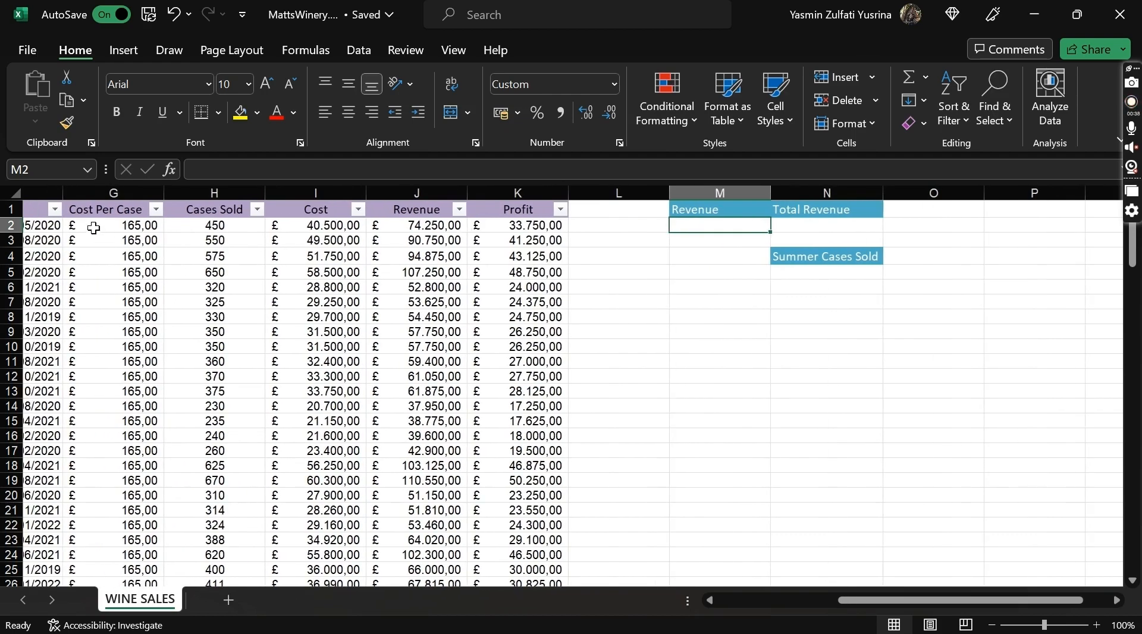
{"action": "scroll", "coordinate": [230, 217], "scroll_direction": "left", "scroll_amount": 1}
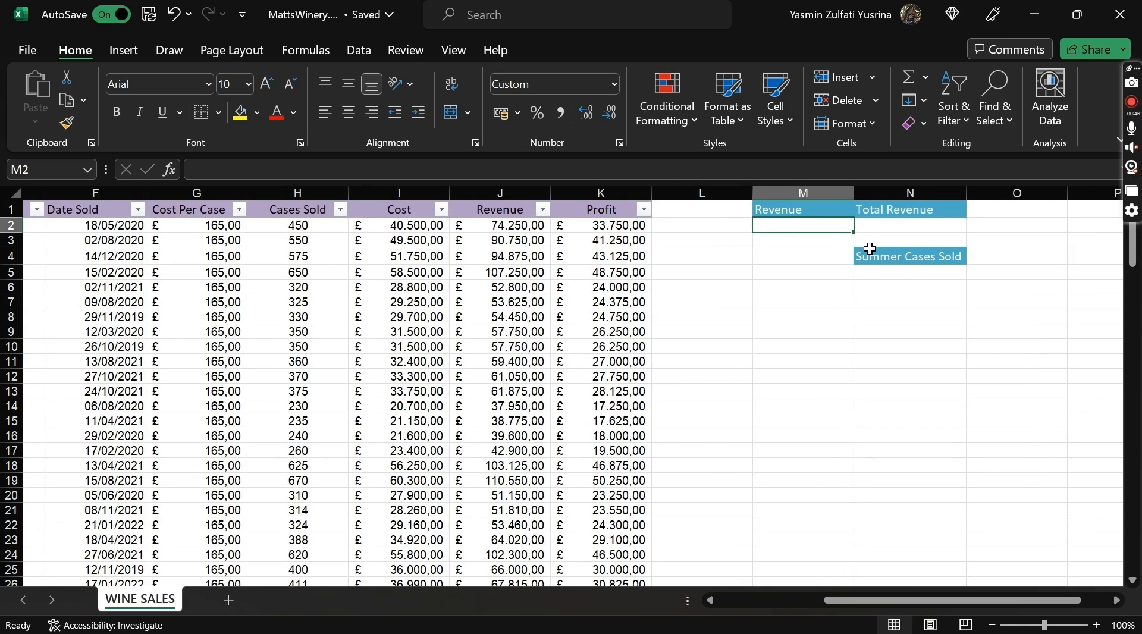
{"action": "type", "text": "=prod"}
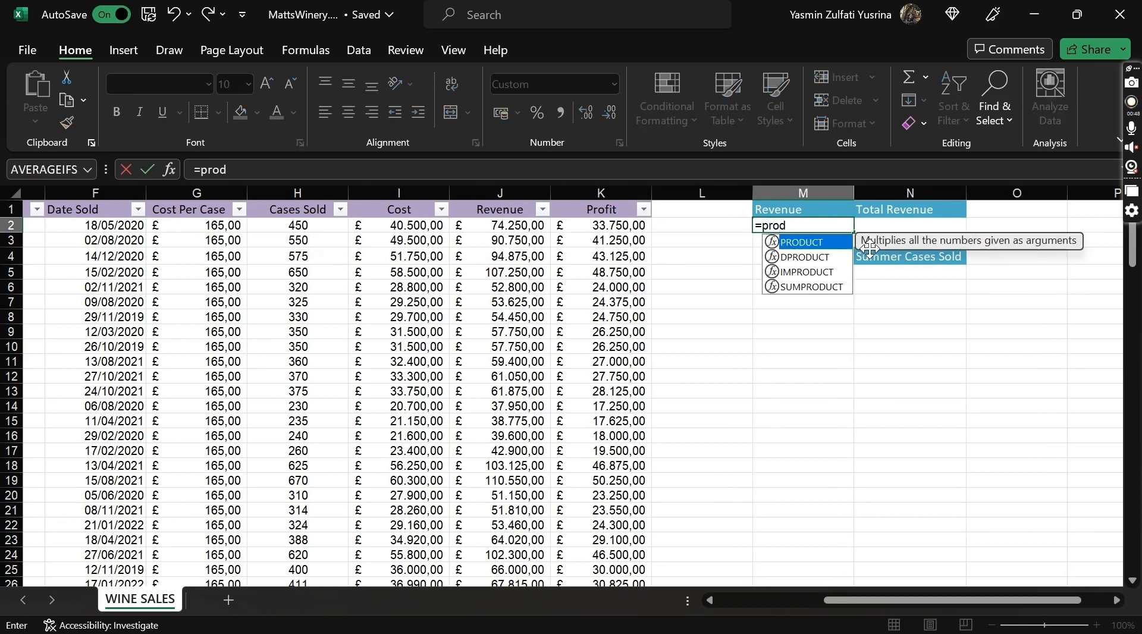
{"action": "key", "text": "Tab"}
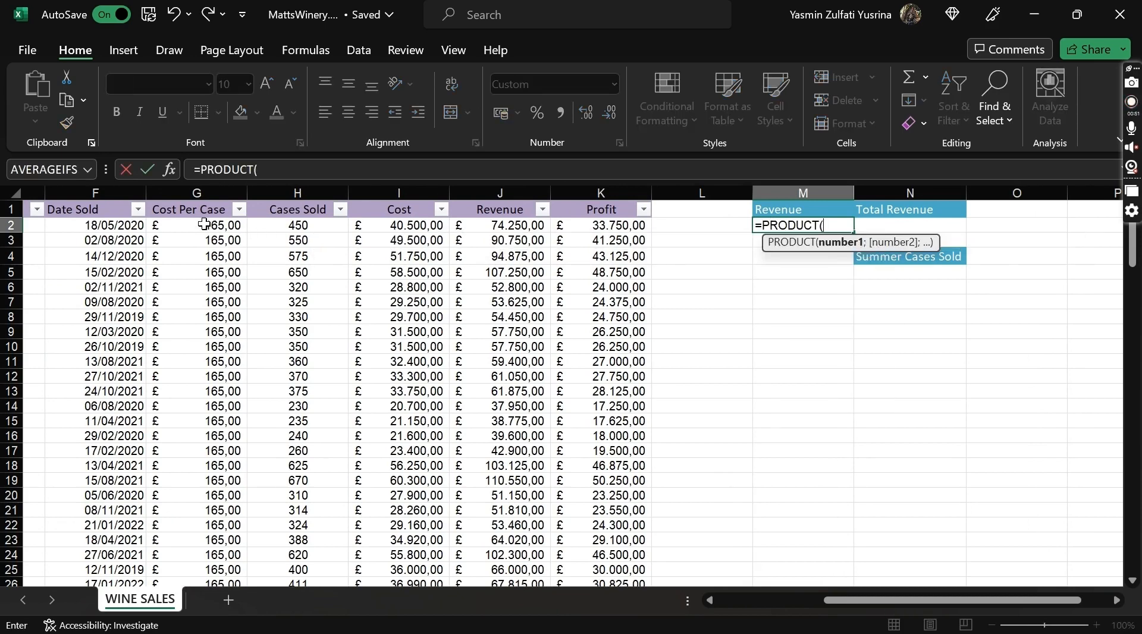
{"action": "left_click", "coordinate": [206, 227]}
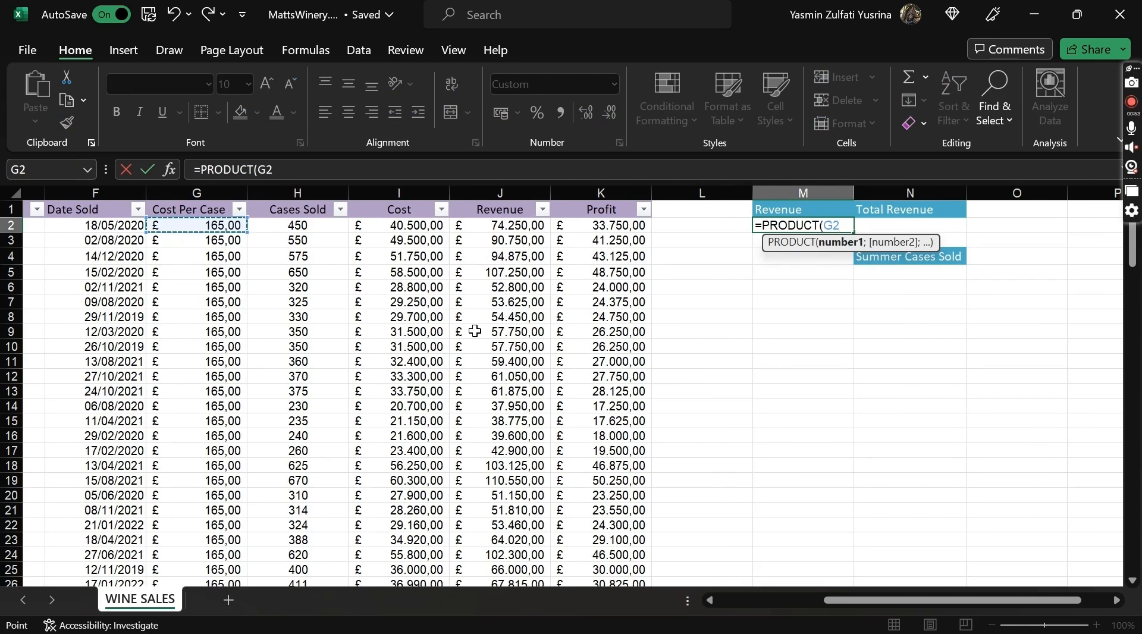
{"action": "type", "text": ";"}
{"action": "left_click", "coordinate": [276, 226]}
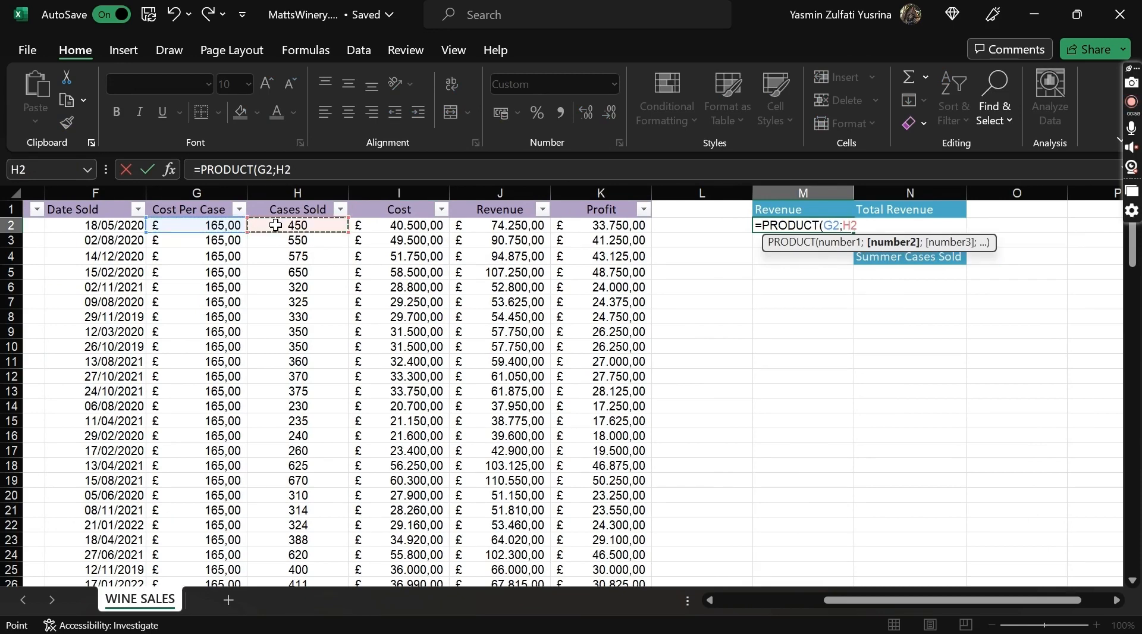
{"action": "type", "text": ")"}
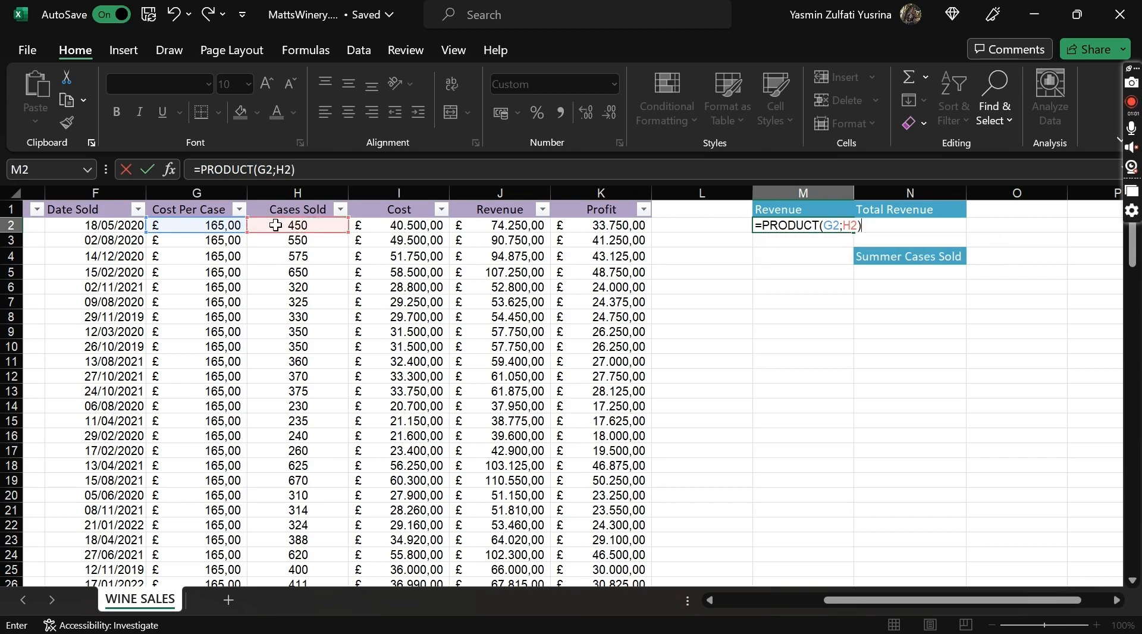
{"action": "key", "text": "Return"}
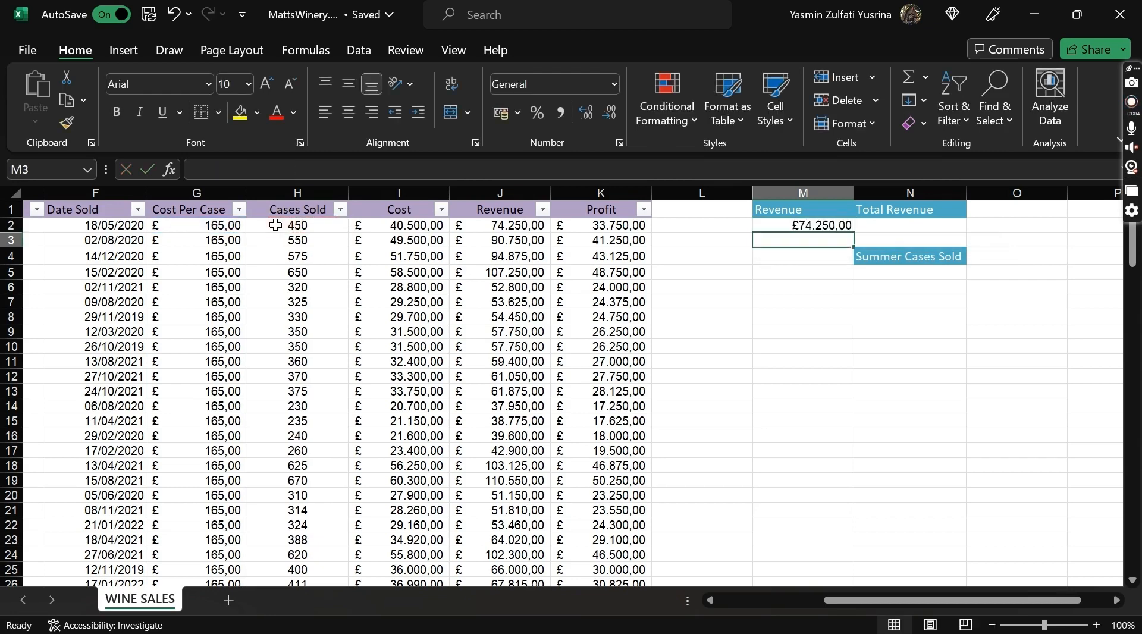
- Enter the multiplication formula =G2*H2 in cell L2 to compare it with the PRODUCT formula in M2
{"action": "left_click", "coordinate": [804, 227]}
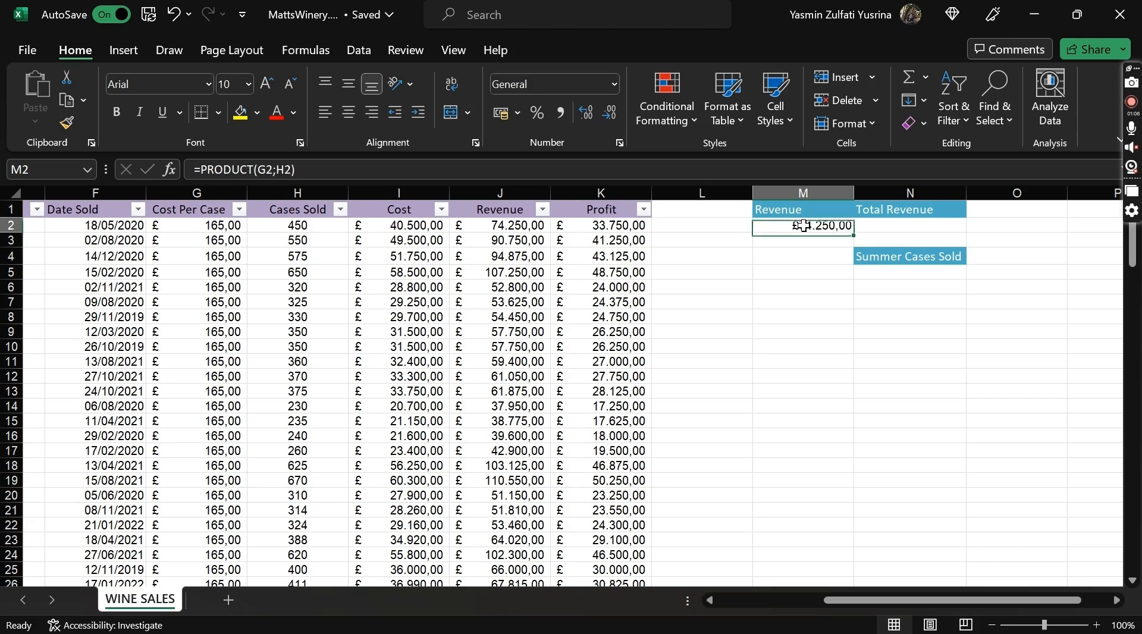
{"action": "left_click", "coordinate": [702, 229]}
{"action": "type", "text": "="}
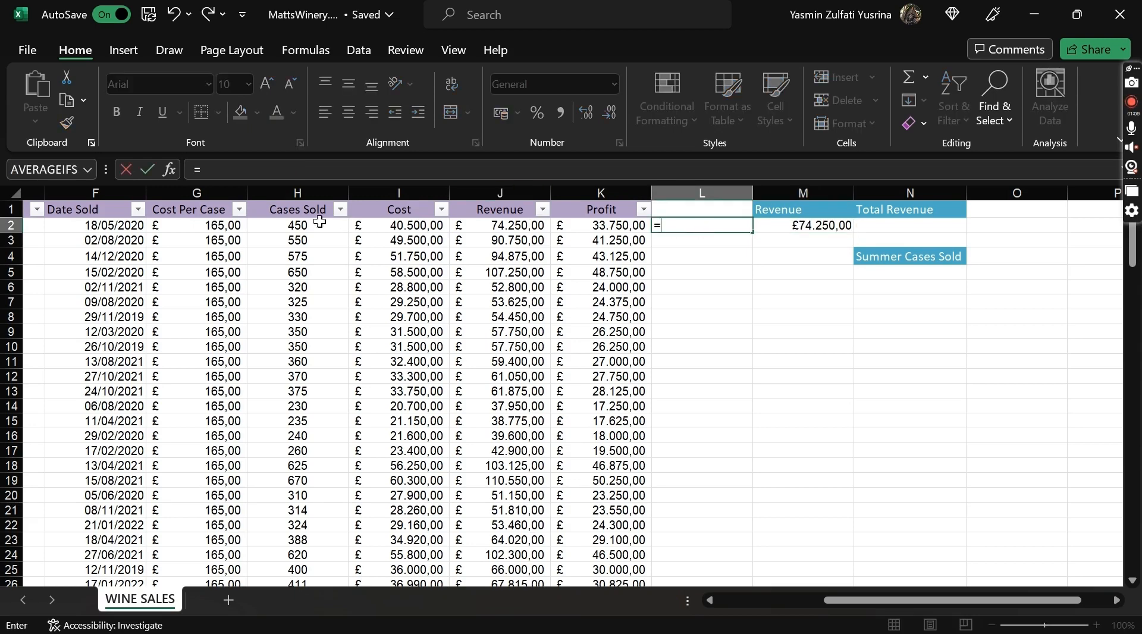
{"action": "left_click", "coordinate": [202, 226]}
{"action": "type", "text": "*"}
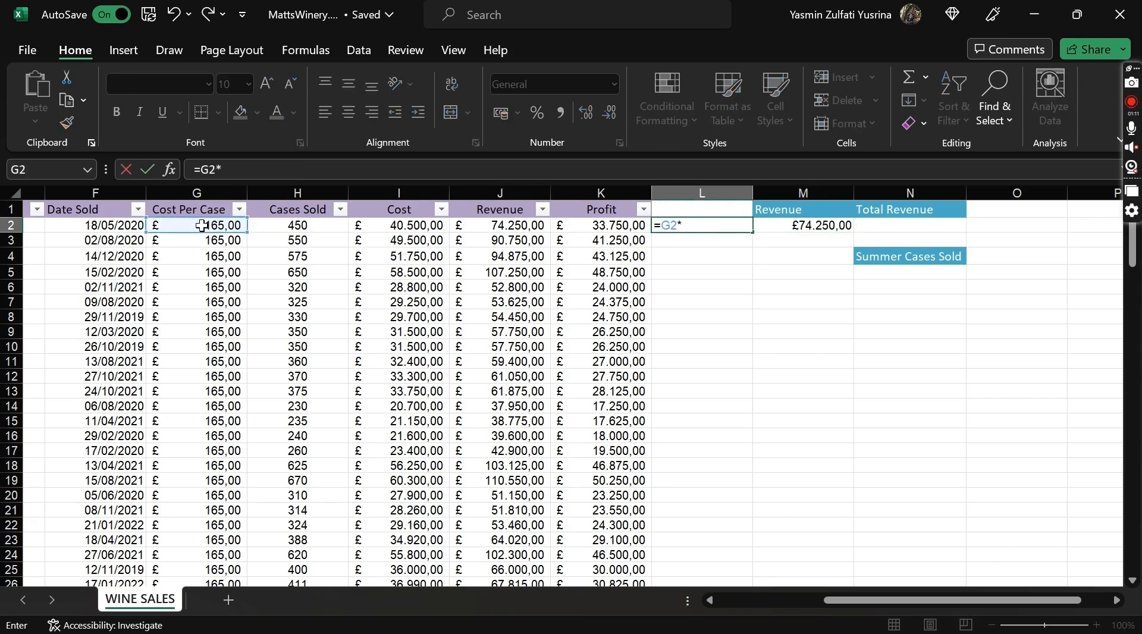
{"action": "left_click", "coordinate": [282, 225]}
{"action": "key", "text": "Return"}
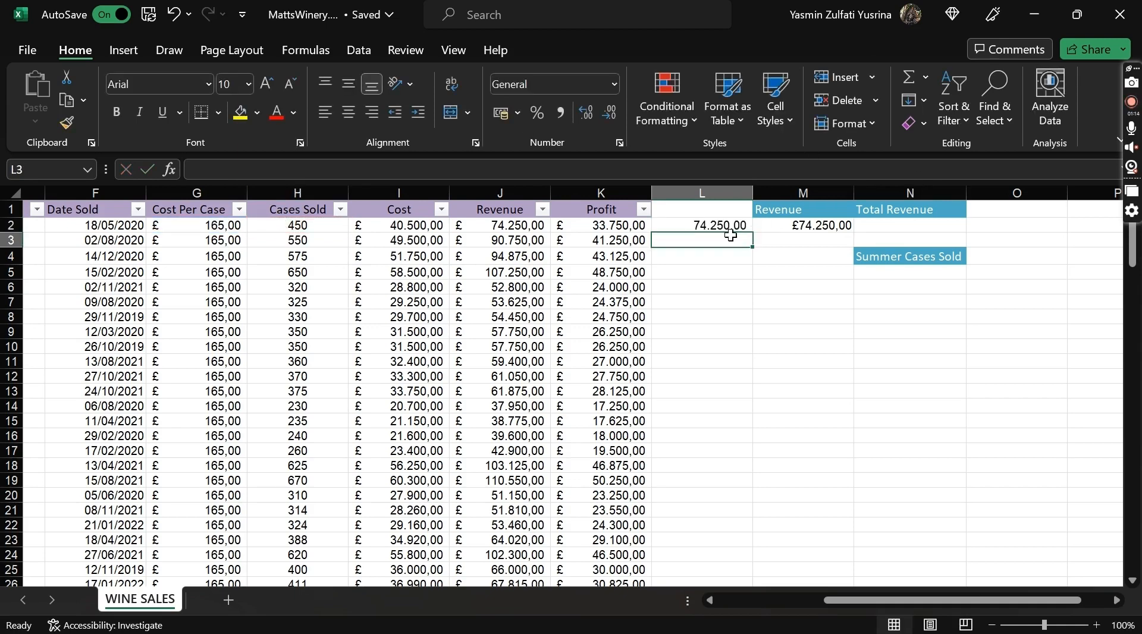
- Clear the Cases Sold value in H2 to compare how both formulas handle a blank cell, and undo the deletion
{"action": "left_click", "coordinate": [289, 225]}
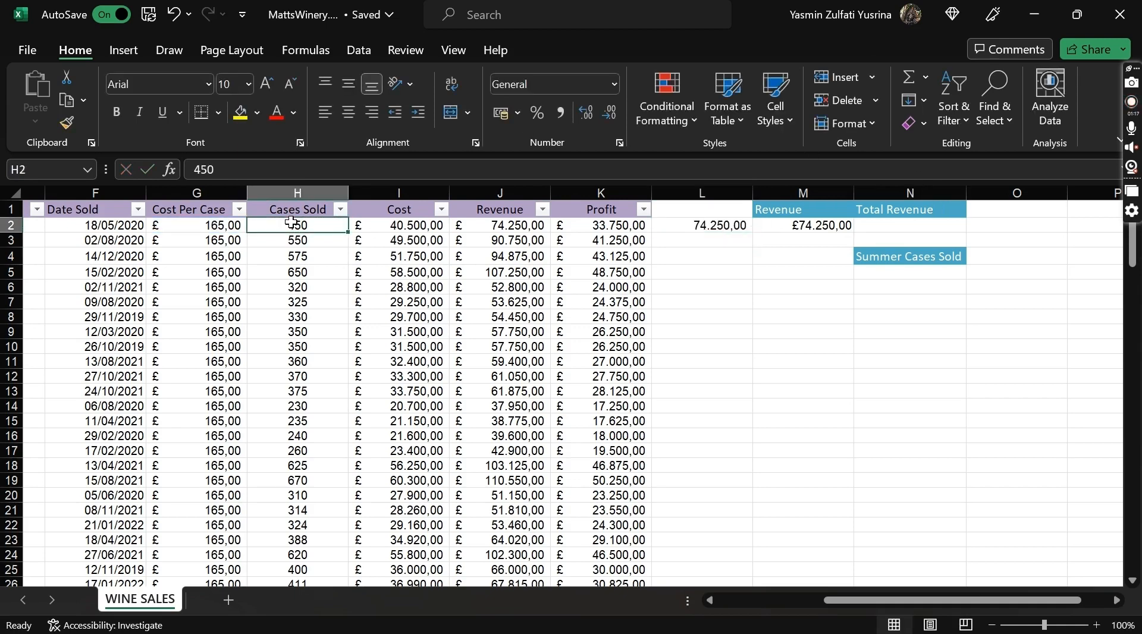
{"action": "key", "text": "BackSpace"}
{"action": "key", "text": "Return"}
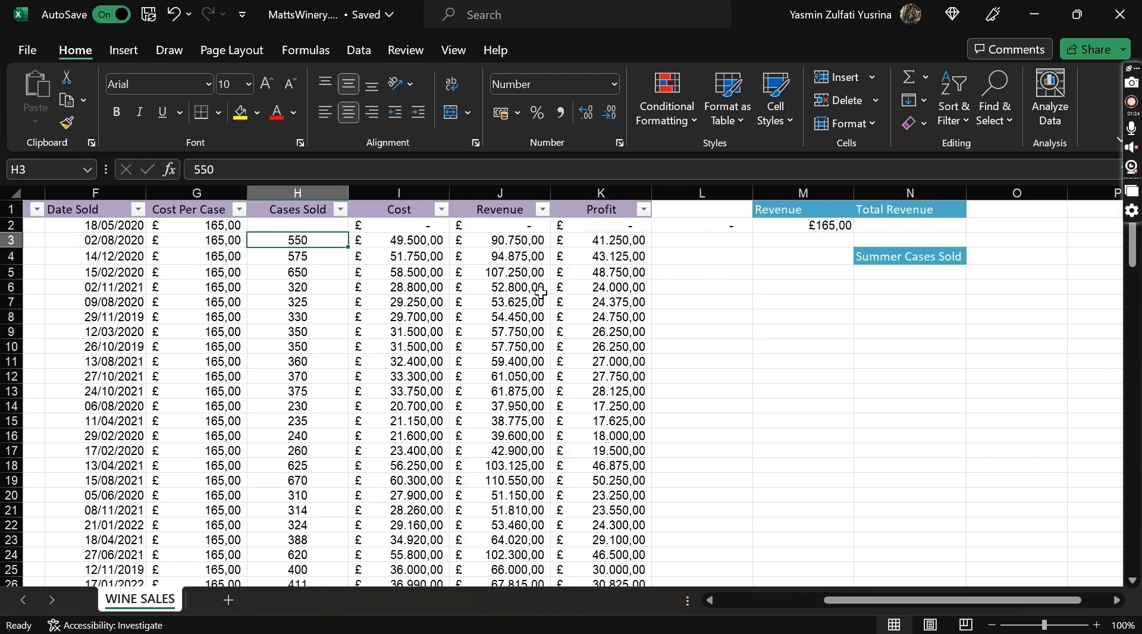
{"action": "key", "text": "ctrl+z"}
- Review the formulas in L2 and M2, and delete the comparison formula from L2
{"action": "left_click", "coordinate": [739, 225]}
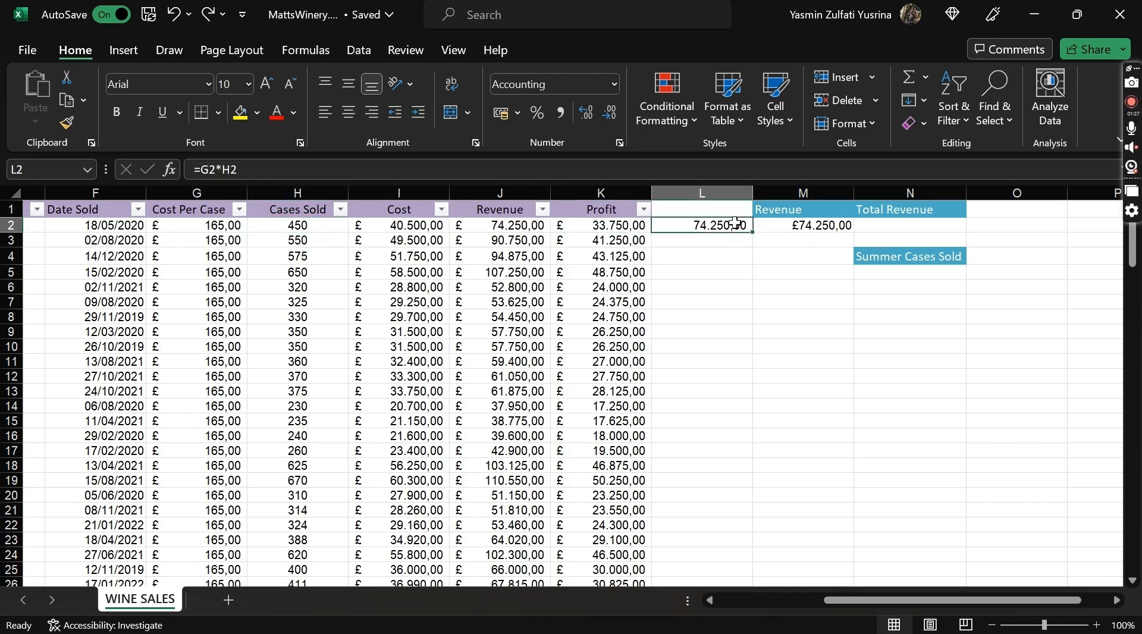
{"action": "left_click", "coordinate": [785, 223]}
{"action": "left_click", "coordinate": [709, 229]}
{"action": "key", "text": "Delete"}
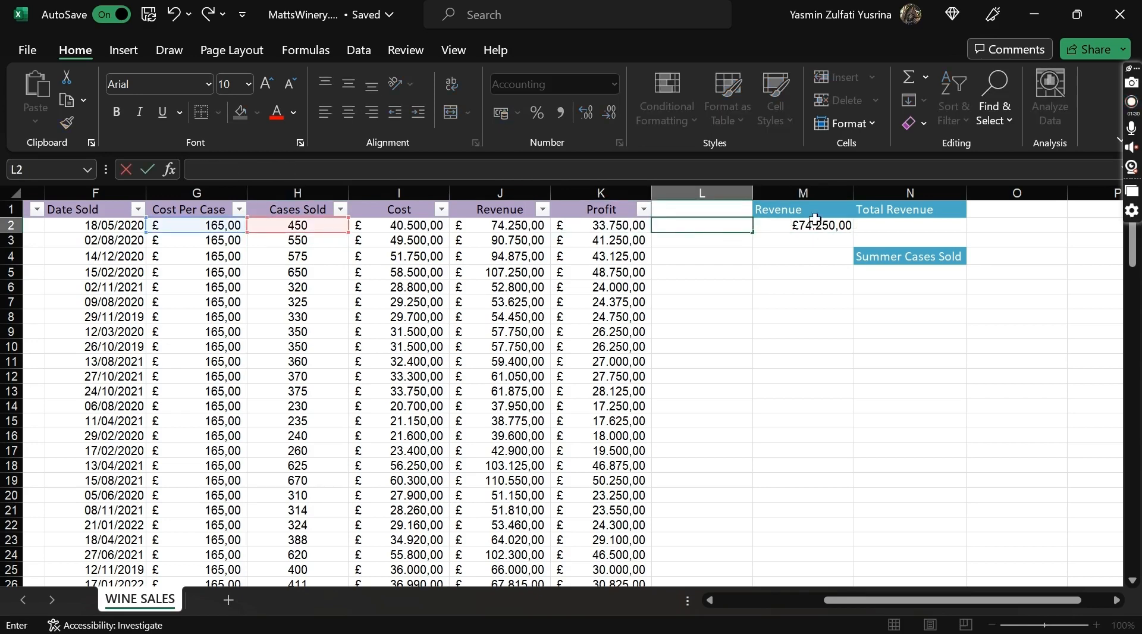
- Fill the PRODUCT formula from M2 down the Revenue column to M145
{"action": "left_click", "coordinate": [819, 225]}
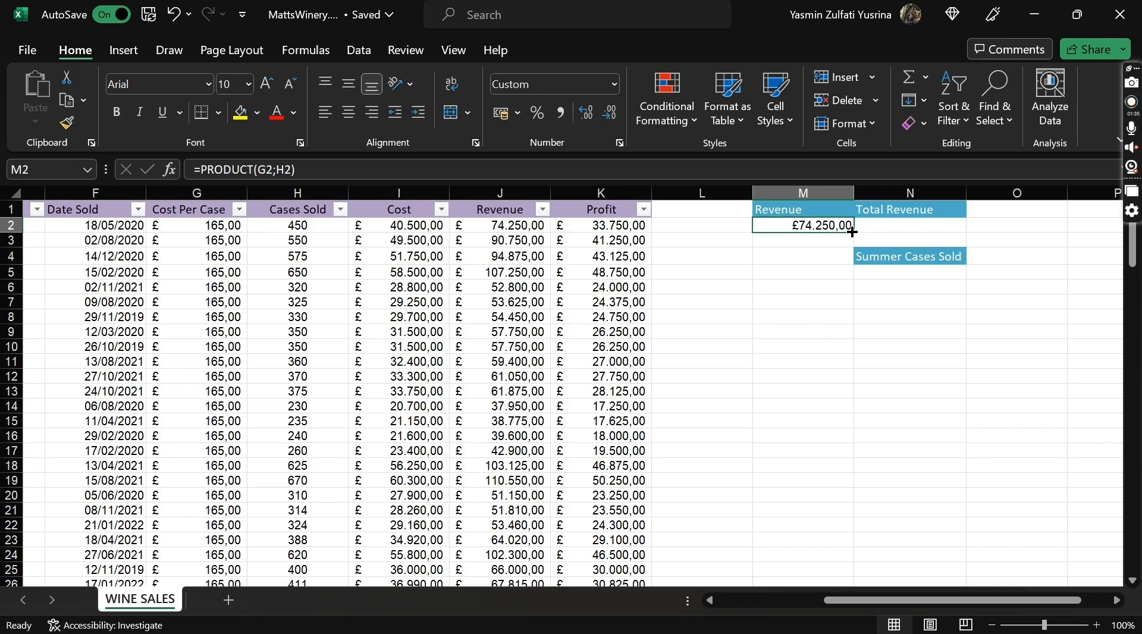
{"action": "left_click_drag", "start_coordinate": [853, 232], "coordinate": [851, 523]}
{"action": "left_click_drag", "start_coordinate": [849, 630], "coordinate": [819, 555]}
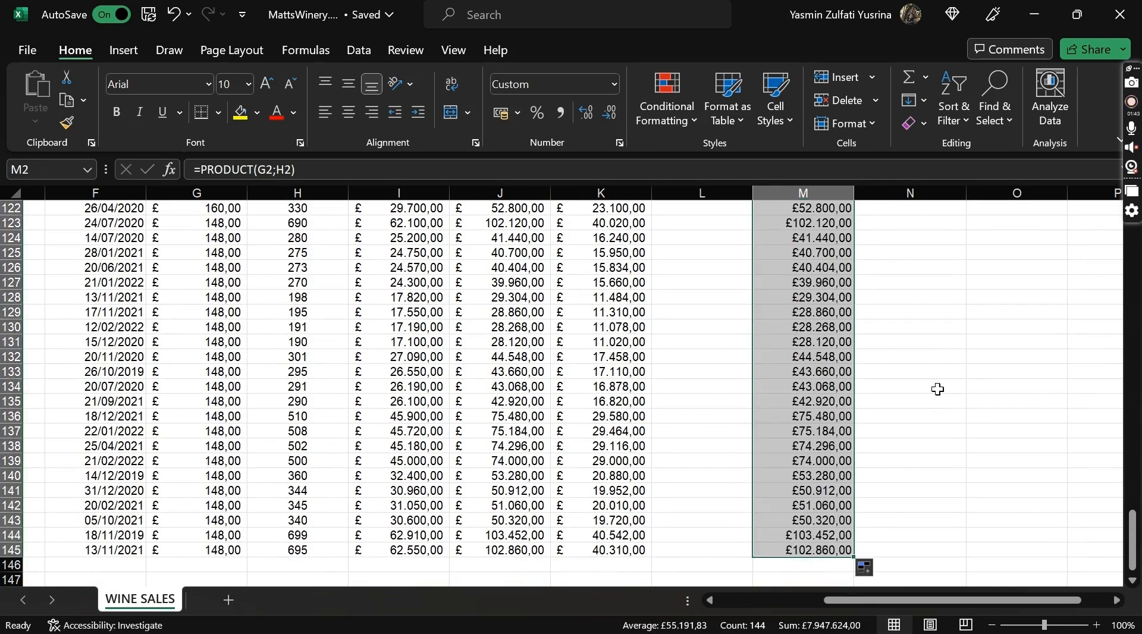
- Calculate Total Revenue in cell N2 with =SUMPRODUCT(G2:G145;H2:H145)
{"action": "scroll", "coordinate": [938, 390], "scroll_direction": "up", "scroll_amount": 20}
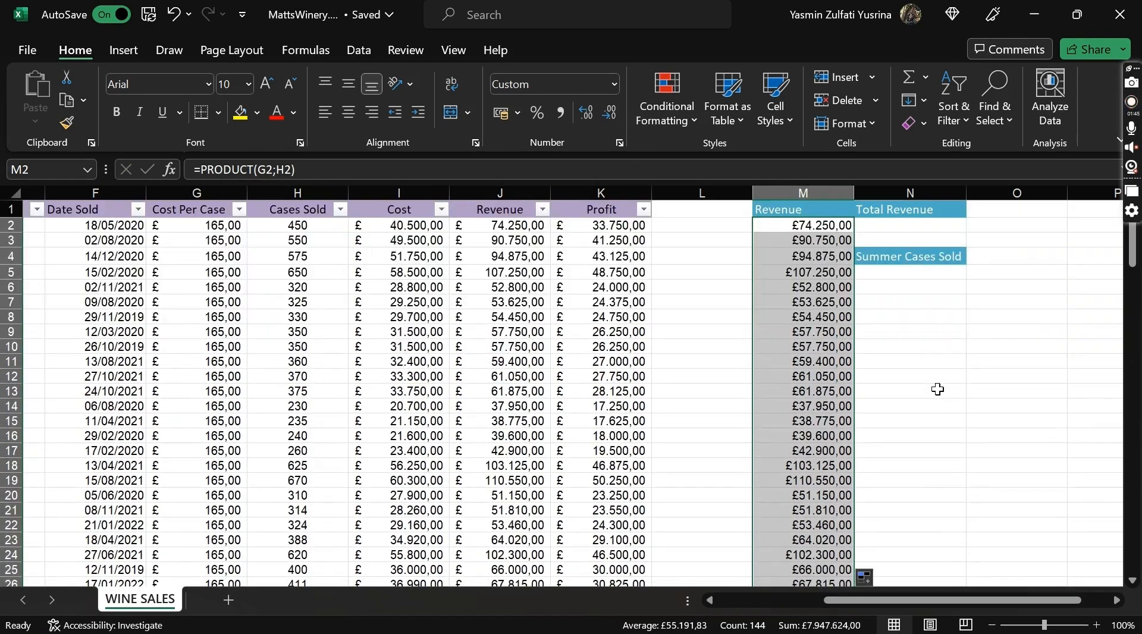
{"action": "left_click", "coordinate": [897, 229]}
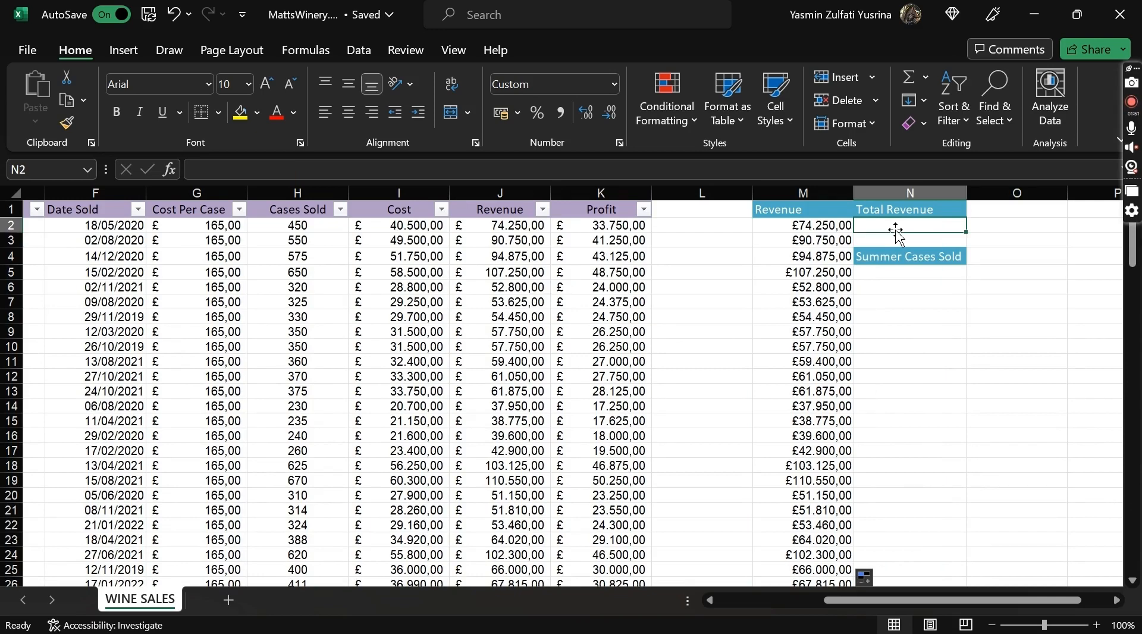
{"action": "type", "text": "=sumpr"}
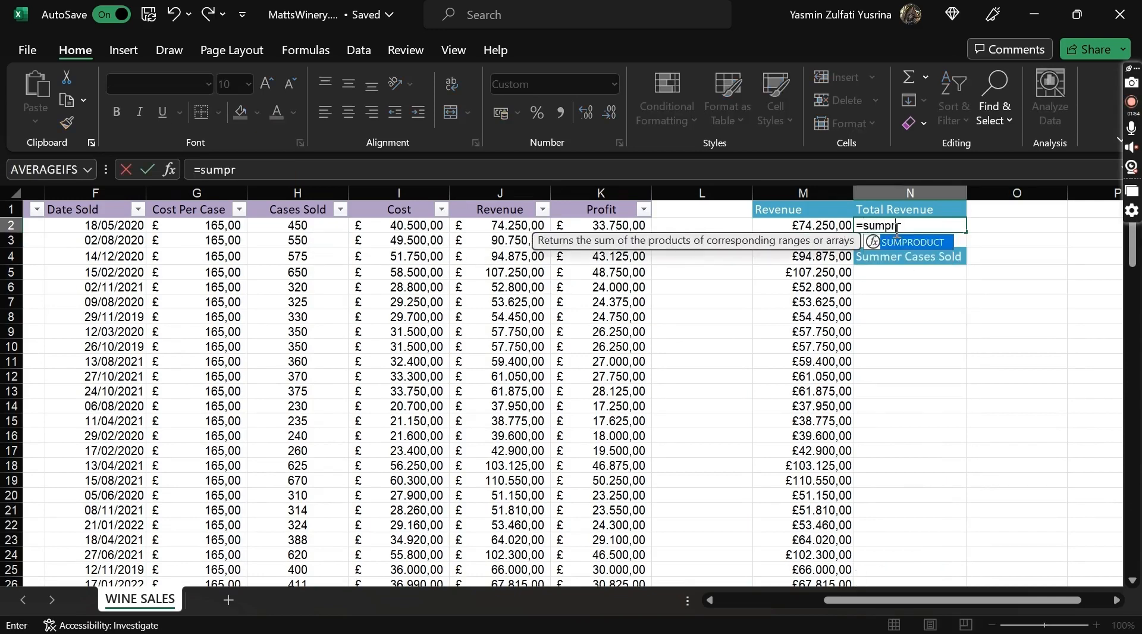
{"action": "key", "text": "Tab"}
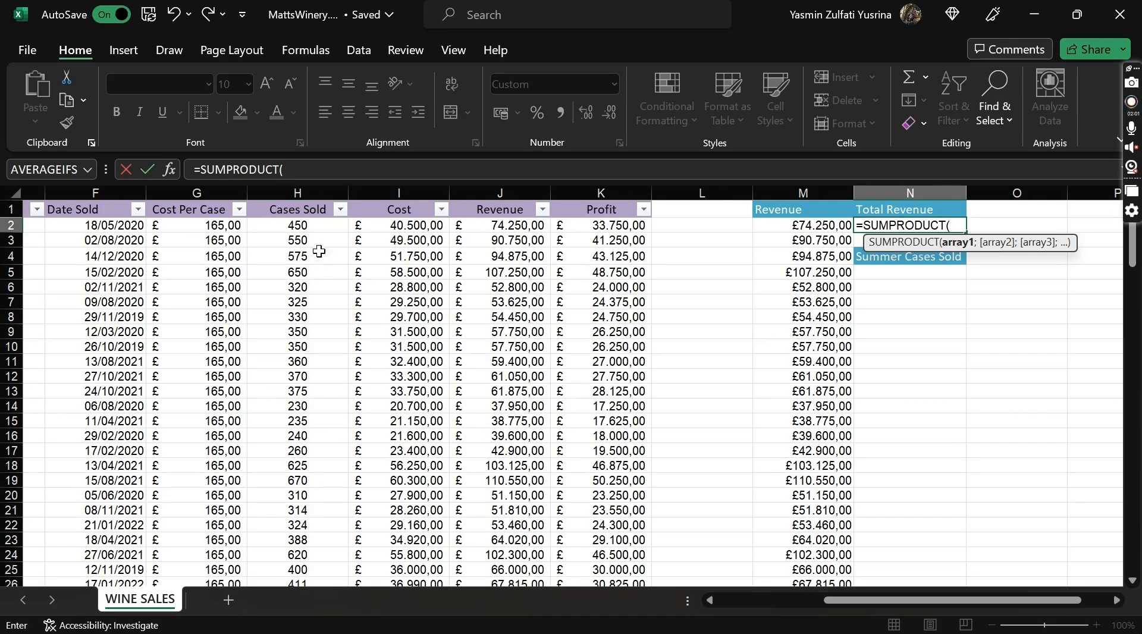
{"action": "left_click", "coordinate": [207, 227]}
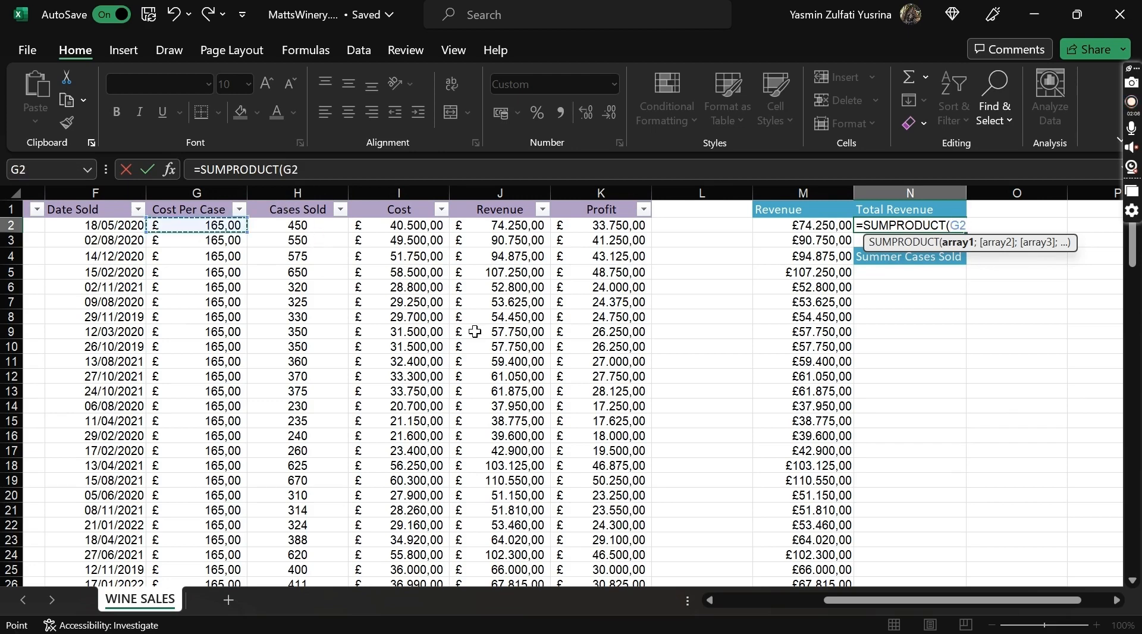
{"action": "key", "text": "ctrl+shift+Down"}
{"action": "type", "text": ";"}
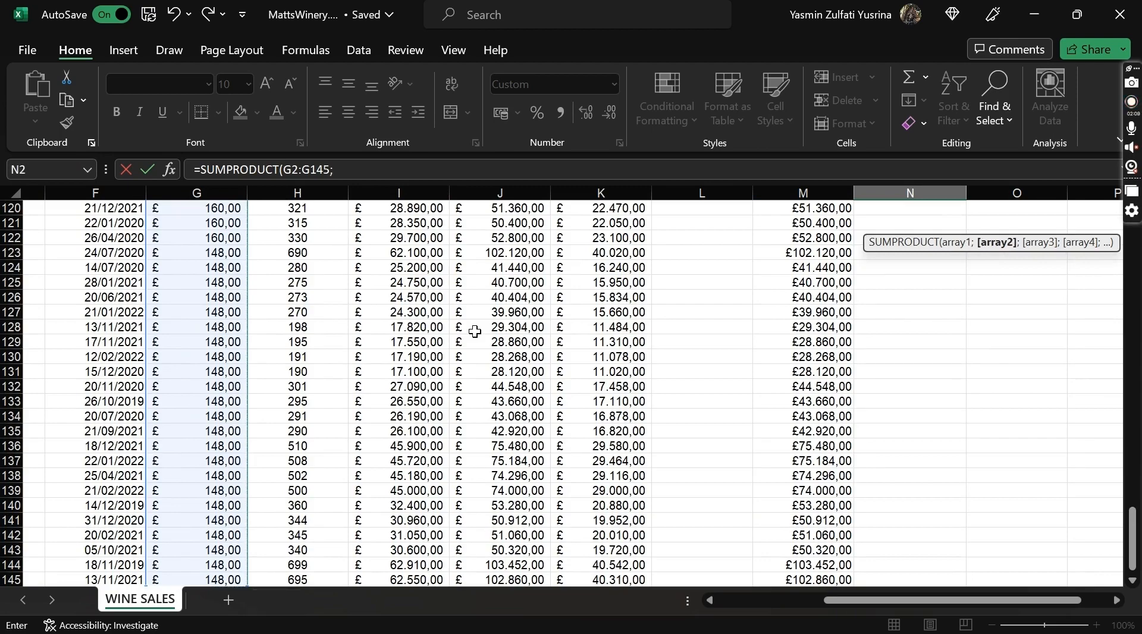
{"action": "scroll", "coordinate": [244, 243], "scroll_direction": "up", "scroll_amount": 20}
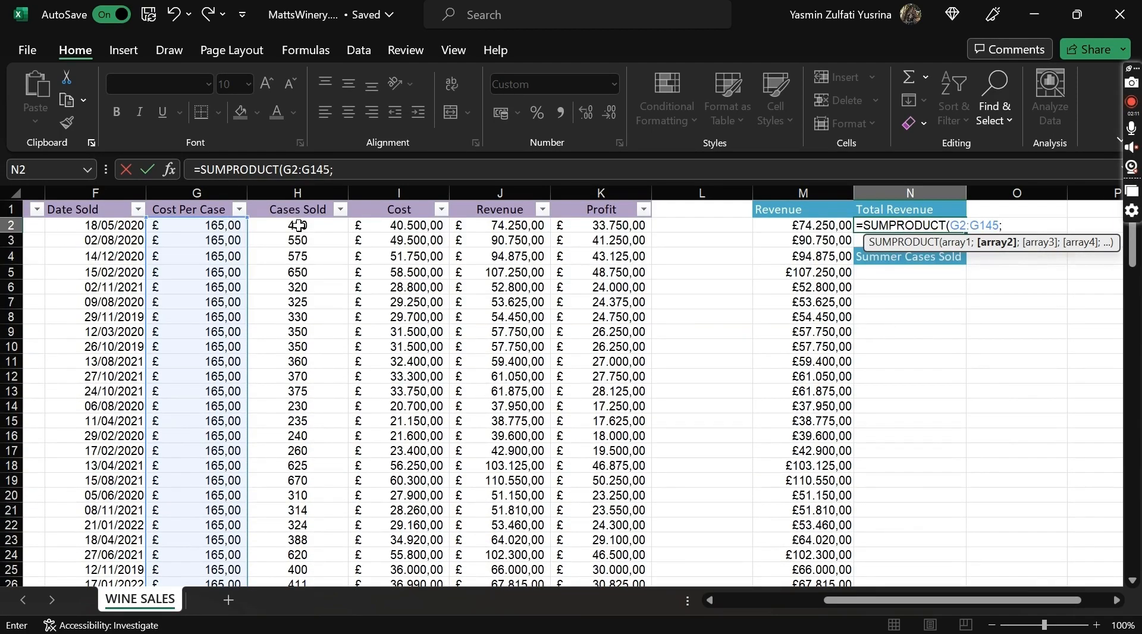
{"action": "left_click", "coordinate": [298, 226]}
{"action": "key", "text": "ctrl+shift+Down"}
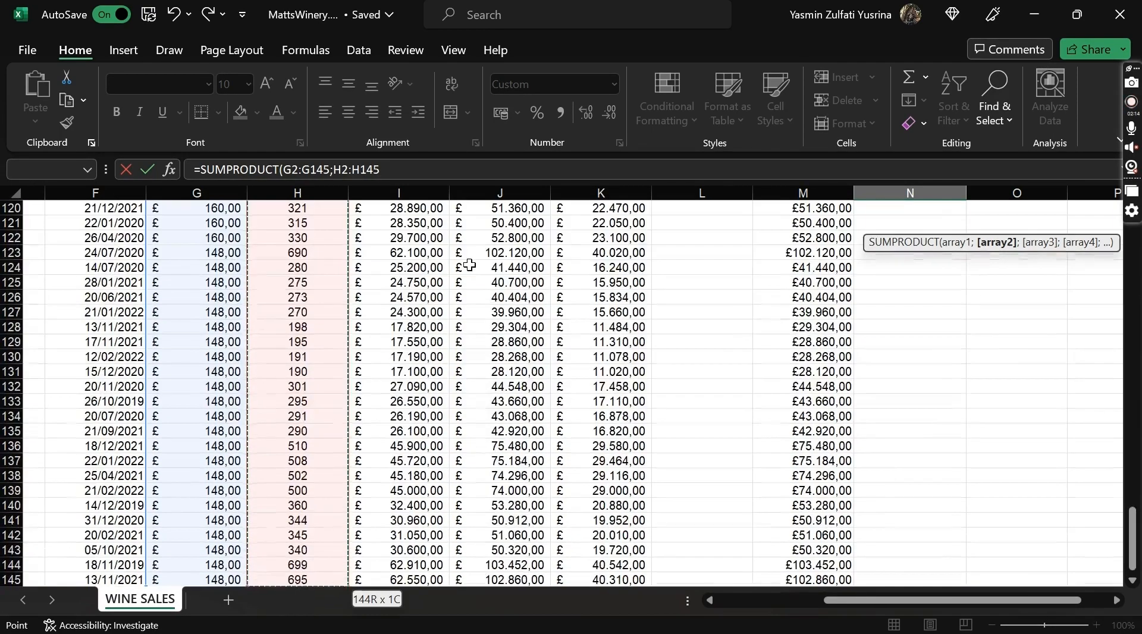
{"action": "type", "text": ")"}
{"action": "key", "text": "Return"}
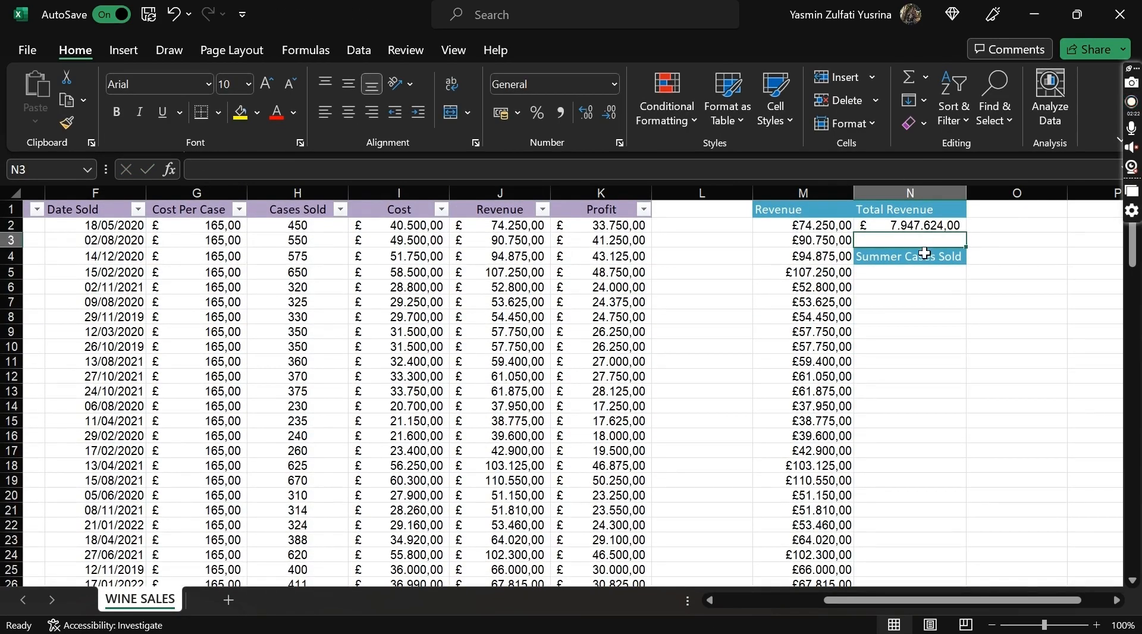
- Select the revenue values M2:M145 to check their sum against the Total Revenue in N2
{"action": "left_click", "coordinate": [793, 227]}
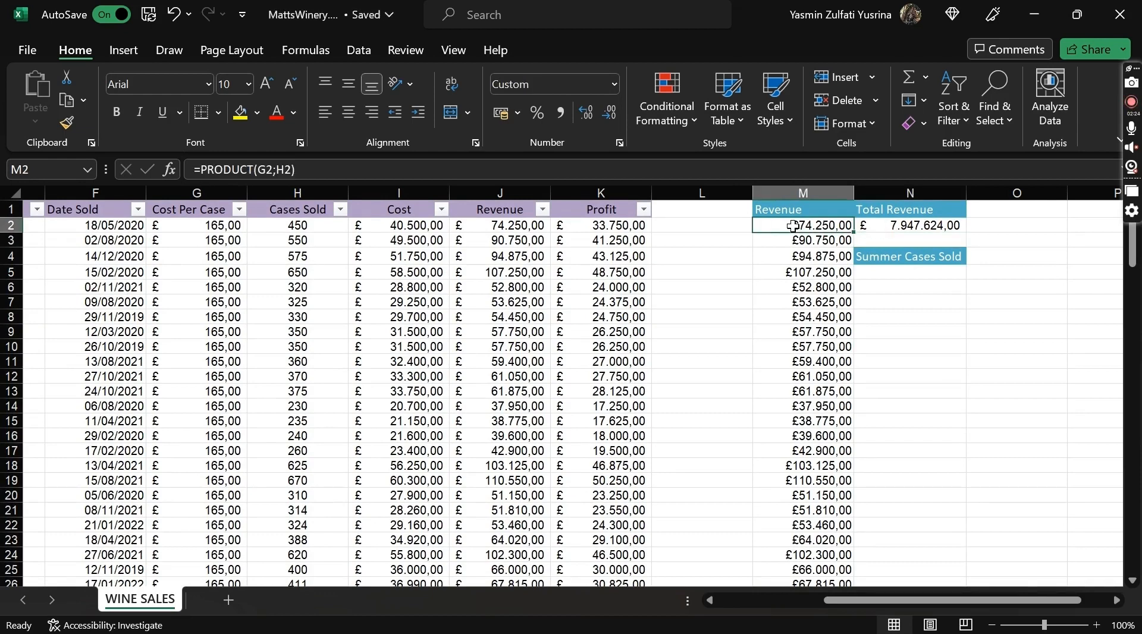
{"action": "key", "text": "ctrl+shift+Down"}
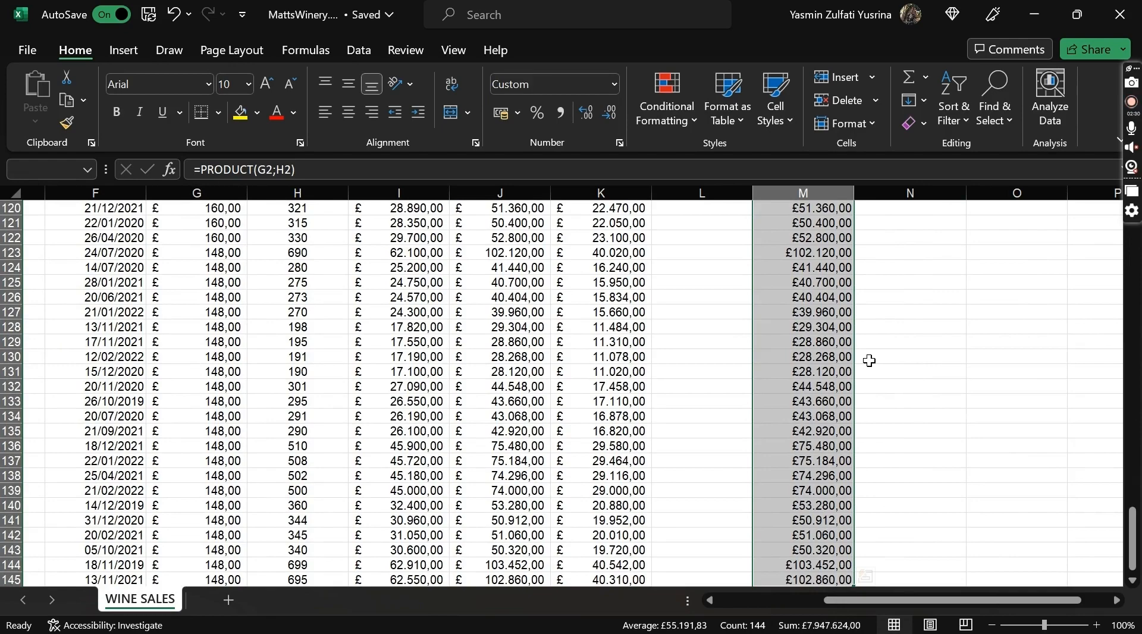
{"action": "scroll", "coordinate": [869, 360], "scroll_direction": "up", "scroll_amount": 20}
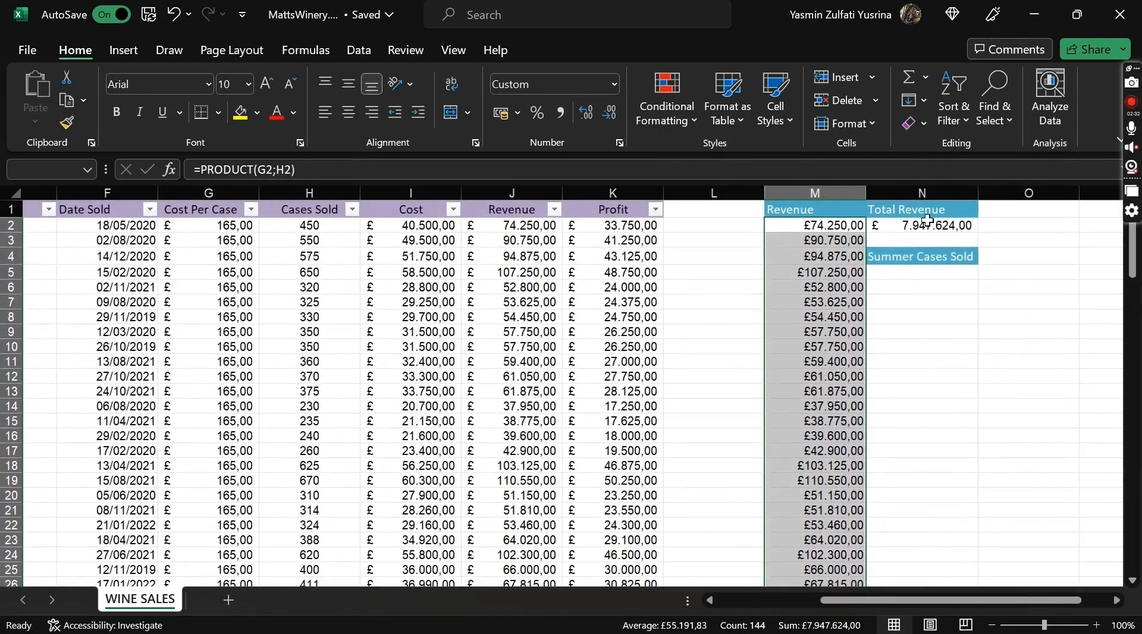
{"action": "left_click", "coordinate": [927, 221]}
- Begin a SUMPRODUCT formula in N5 for Summer Cases Sold with the season condition --(B2:B145="Summer") as its first array
{"action": "left_click", "coordinate": [913, 270]}
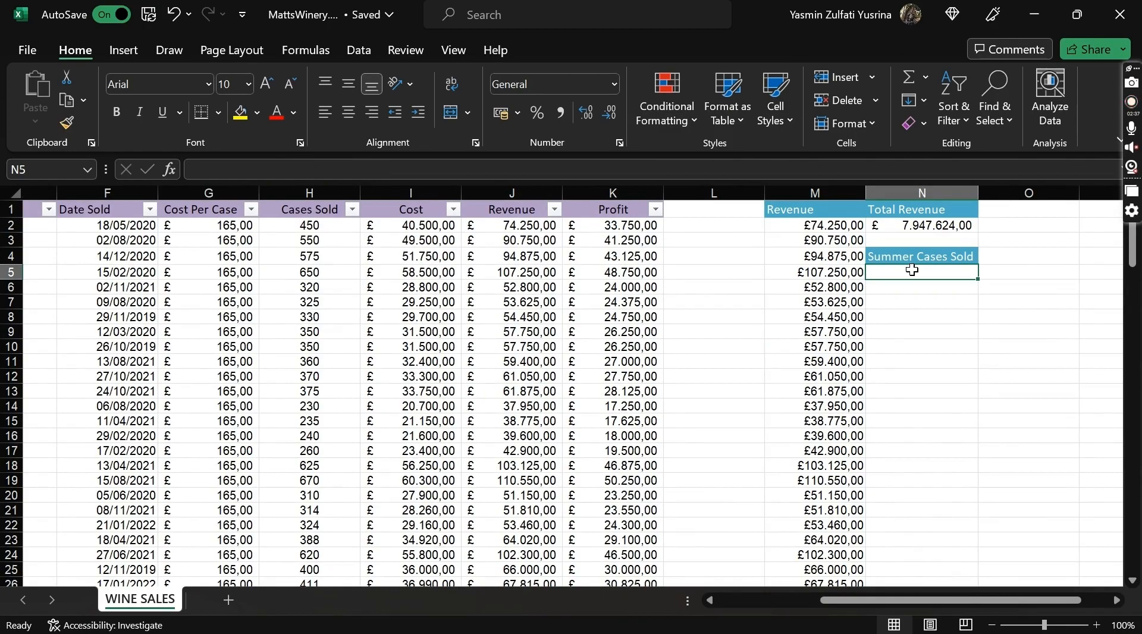
{"action": "scroll", "coordinate": [913, 270], "scroll_direction": "left", "scroll_amount": 3}
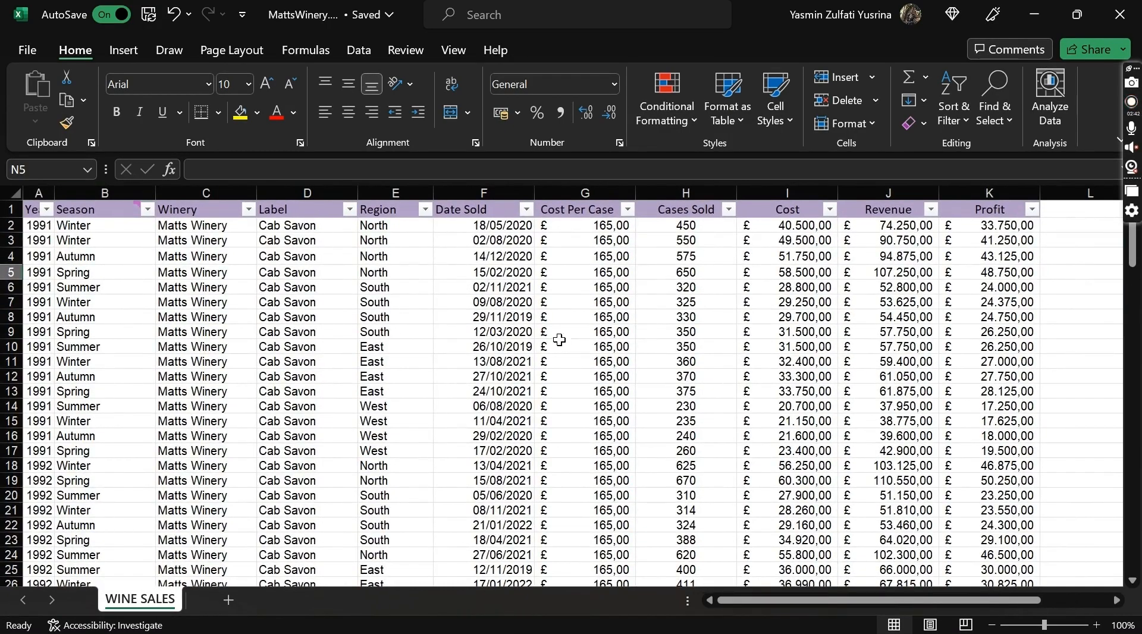
{"action": "scroll", "coordinate": [696, 222], "scroll_direction": "right", "scroll_amount": 3}
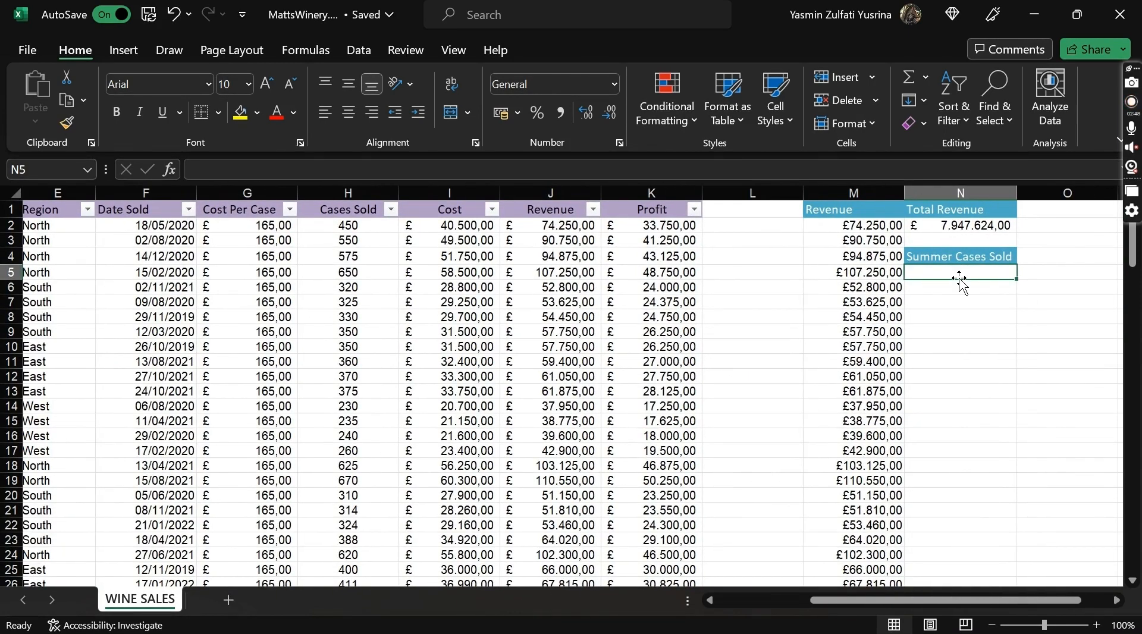
{"action": "type", "text": "="}
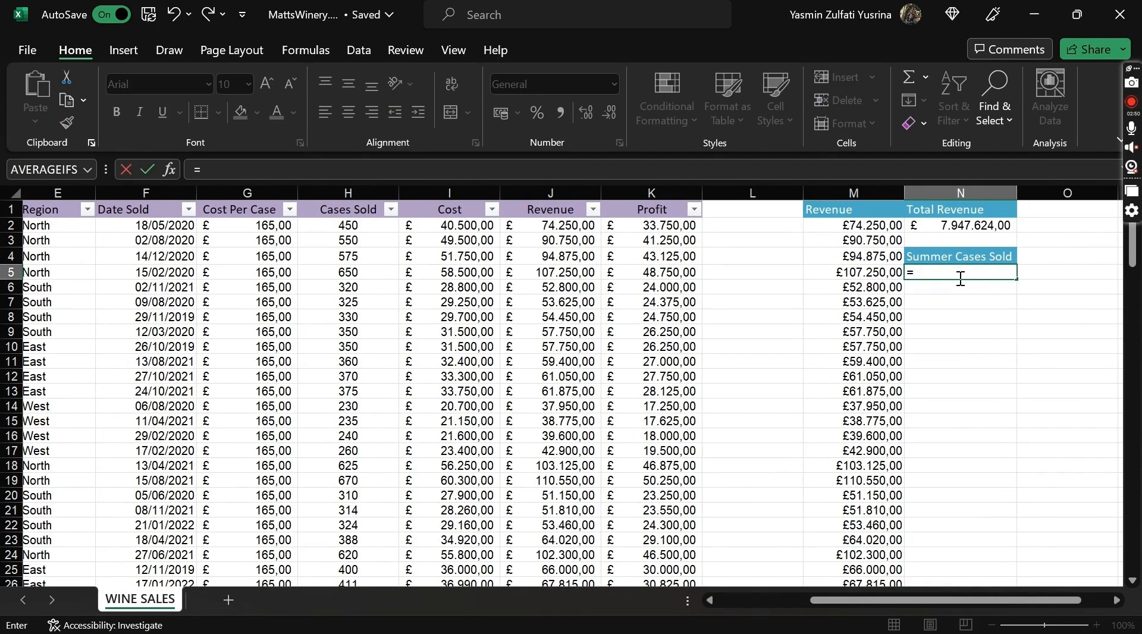
{"action": "type", "text": "su"}
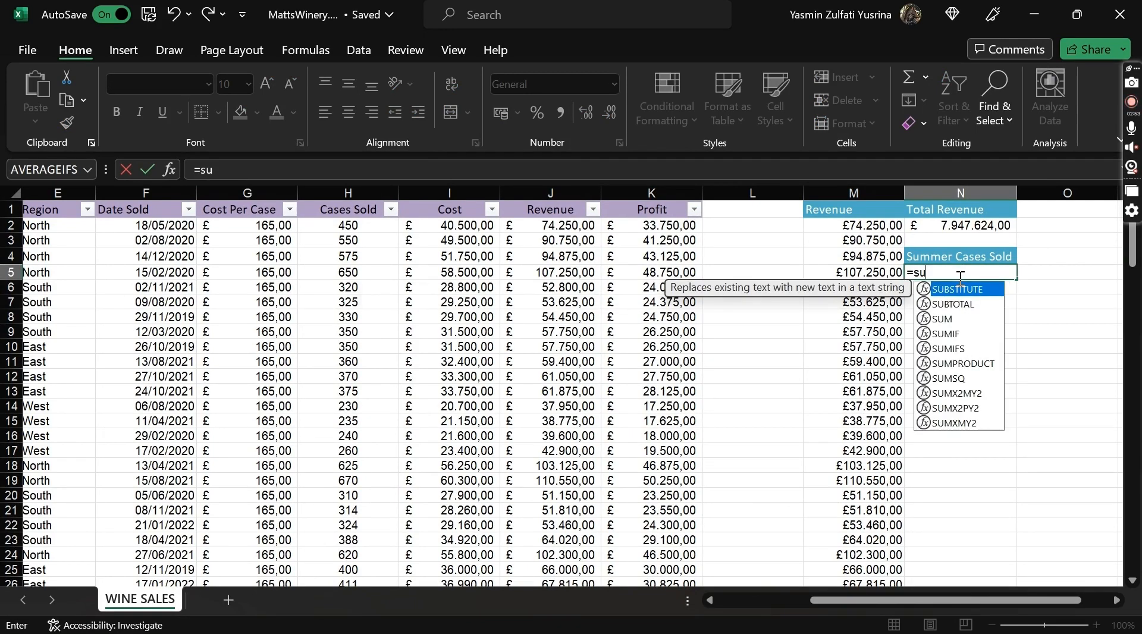
{"action": "type", "text": "mpr"}
{"action": "key", "text": "Tab"}
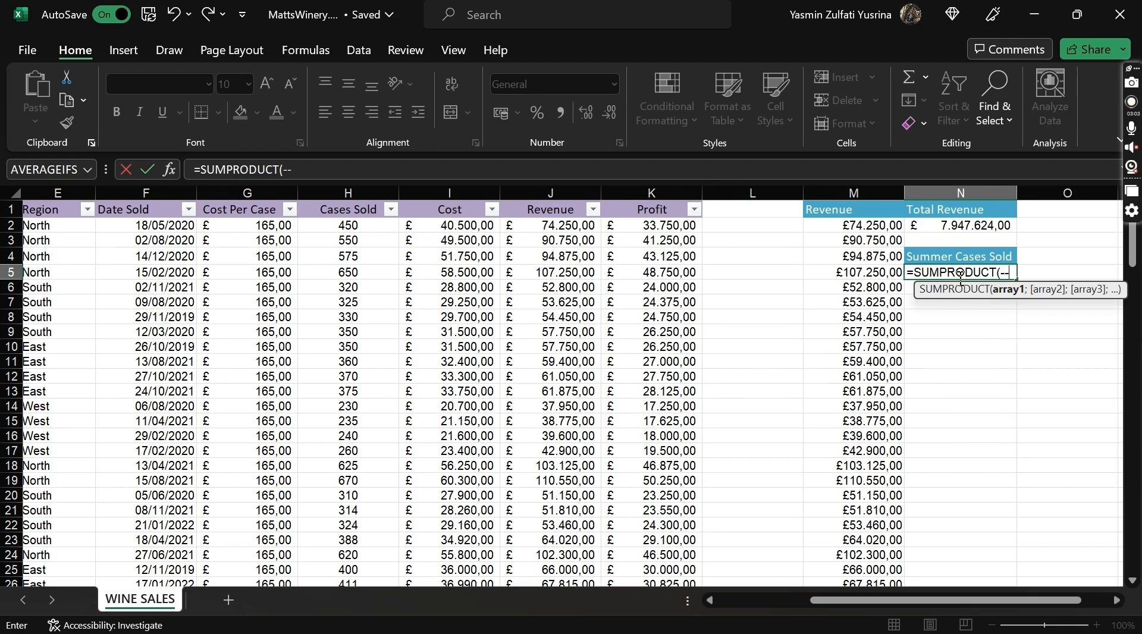
{"action": "scroll", "coordinate": [539, 388], "scroll_direction": "left", "scroll_amount": 5}
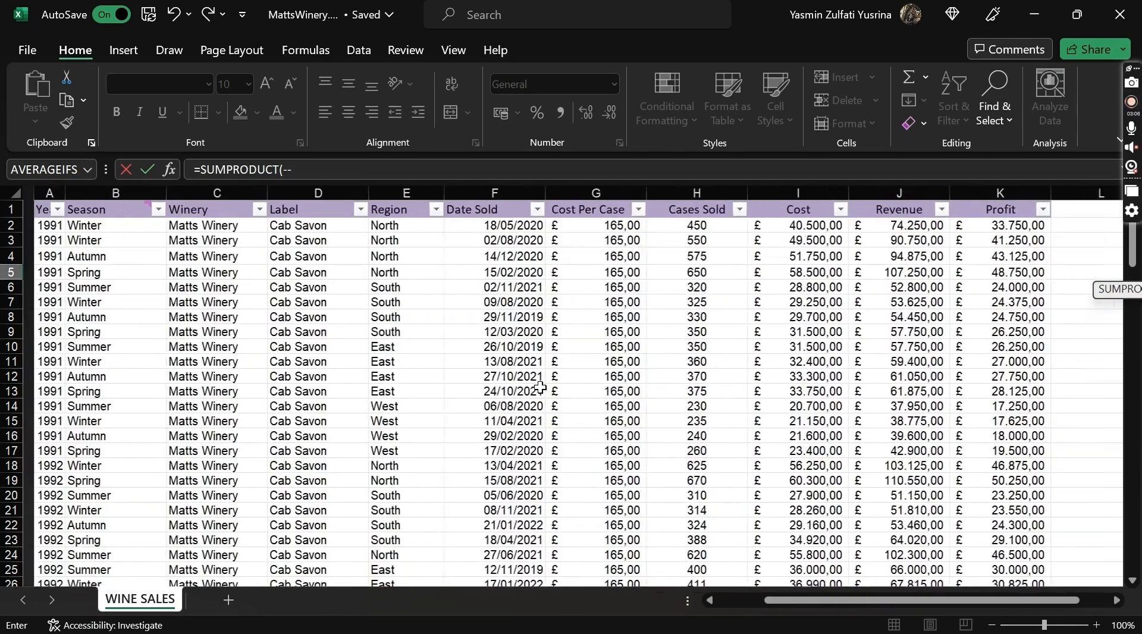
{"action": "left_click", "coordinate": [100, 225]}
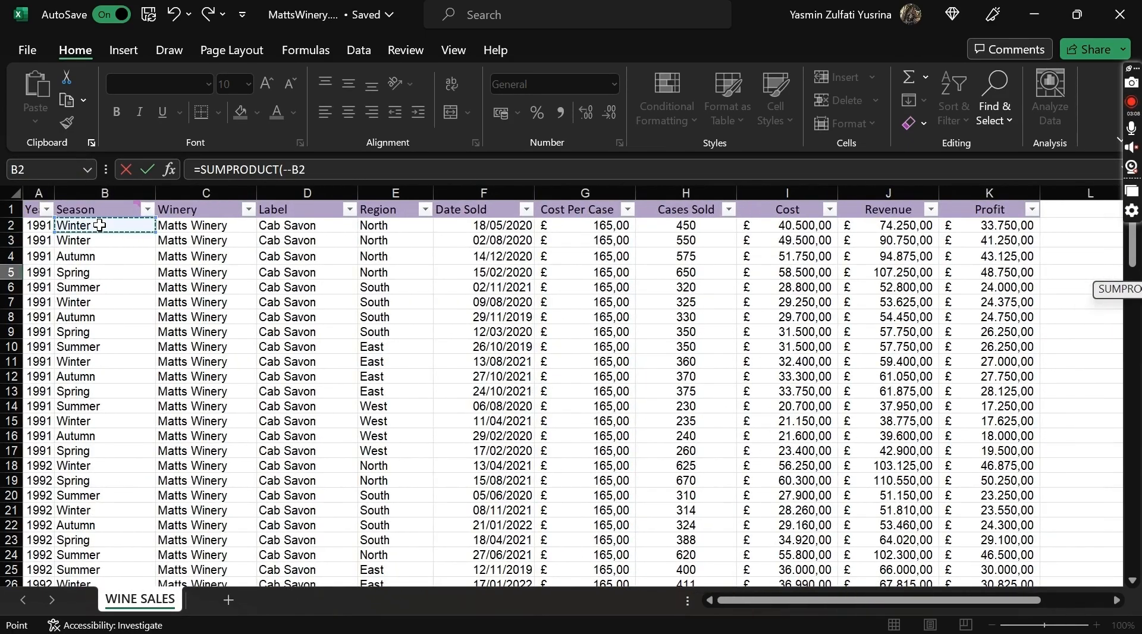
{"action": "key", "text": "ctrl+shift+Down"}
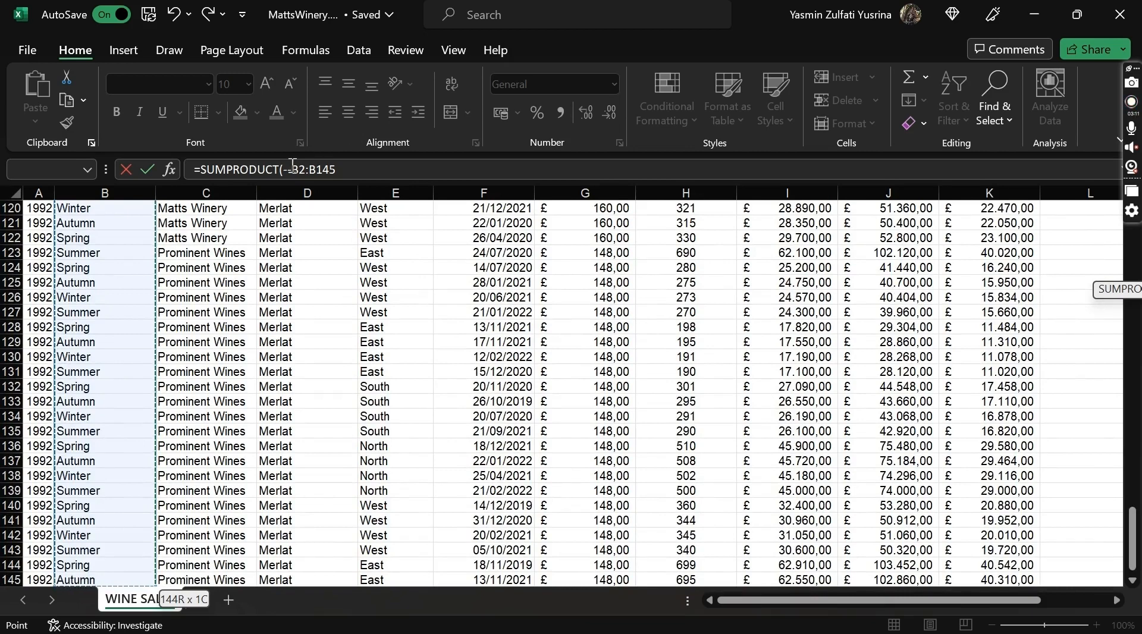
{"action": "left_click", "coordinate": [293, 167]}
{"action": "type", "text": "(B2:B145"}
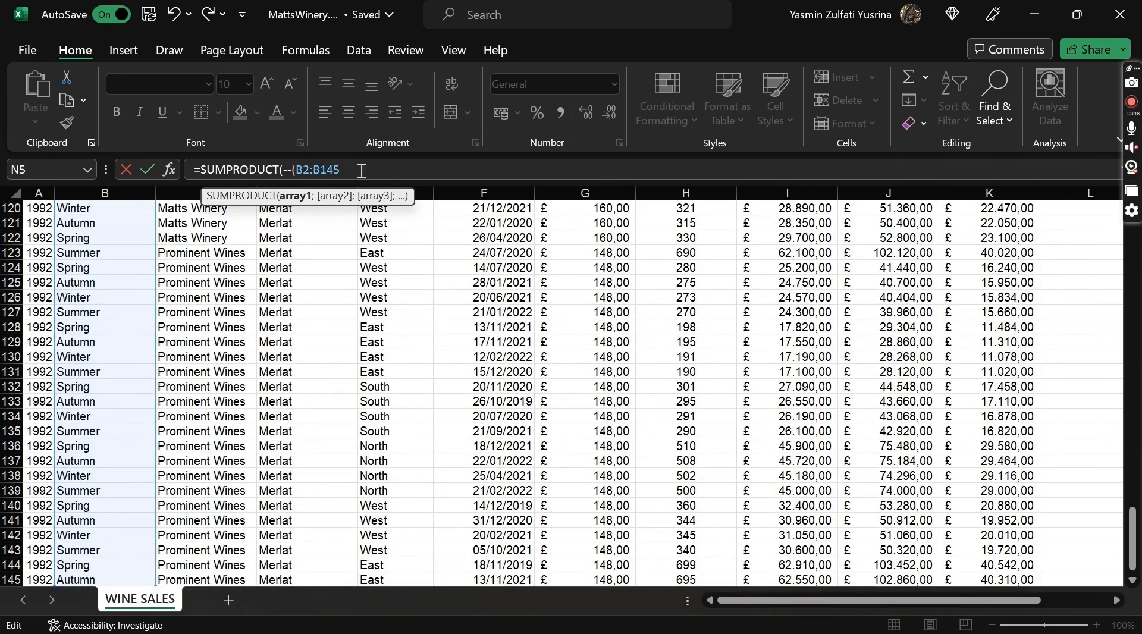
{"action": "type", "text": "=\"Summer\");"}
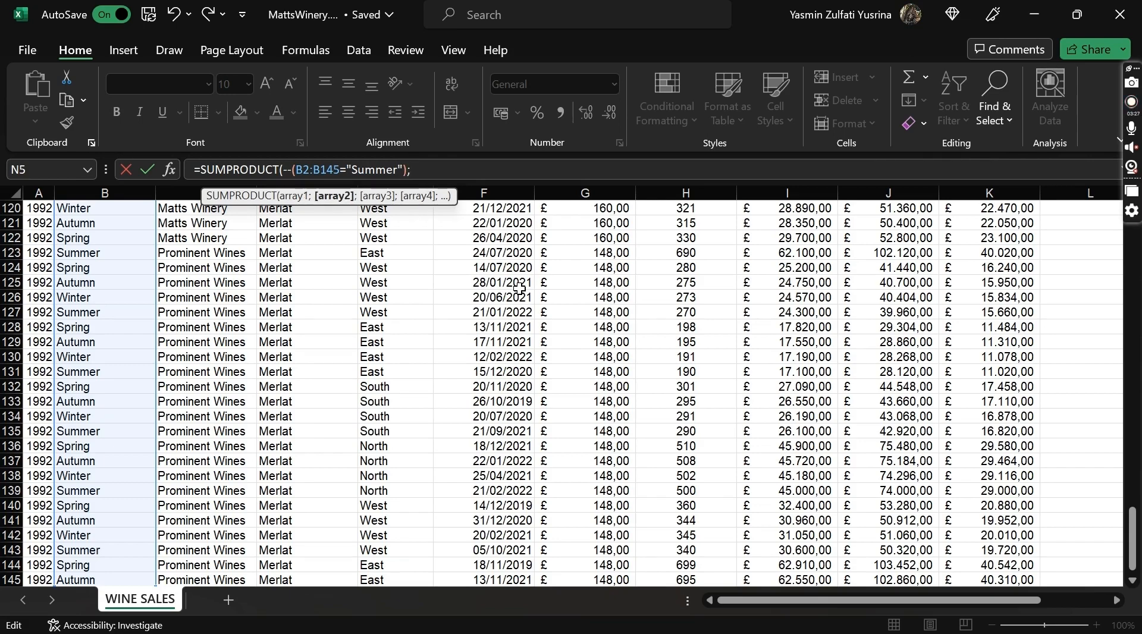
- Complete the Summer Cases Sold formula with the Cases Sold range H2:H145 as second array, and review the formula in N5
{"action": "scroll", "coordinate": [676, 330], "scroll_direction": "up", "scroll_amount": 20}
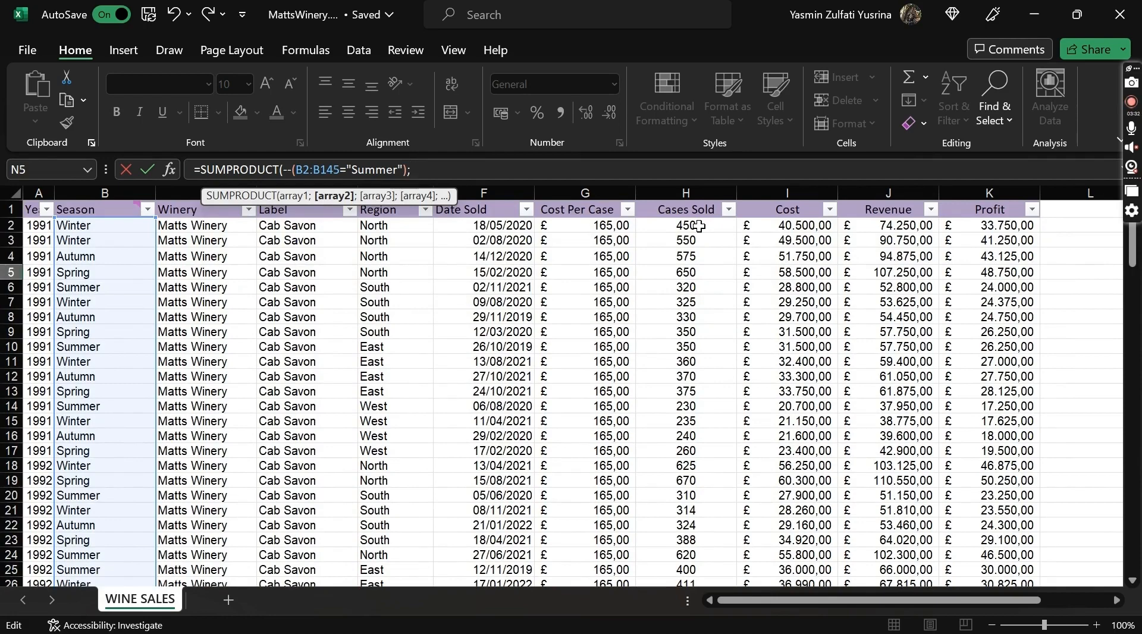
{"action": "left_click", "coordinate": [699, 226]}
{"action": "key", "text": "ctrl+shift+Down"}
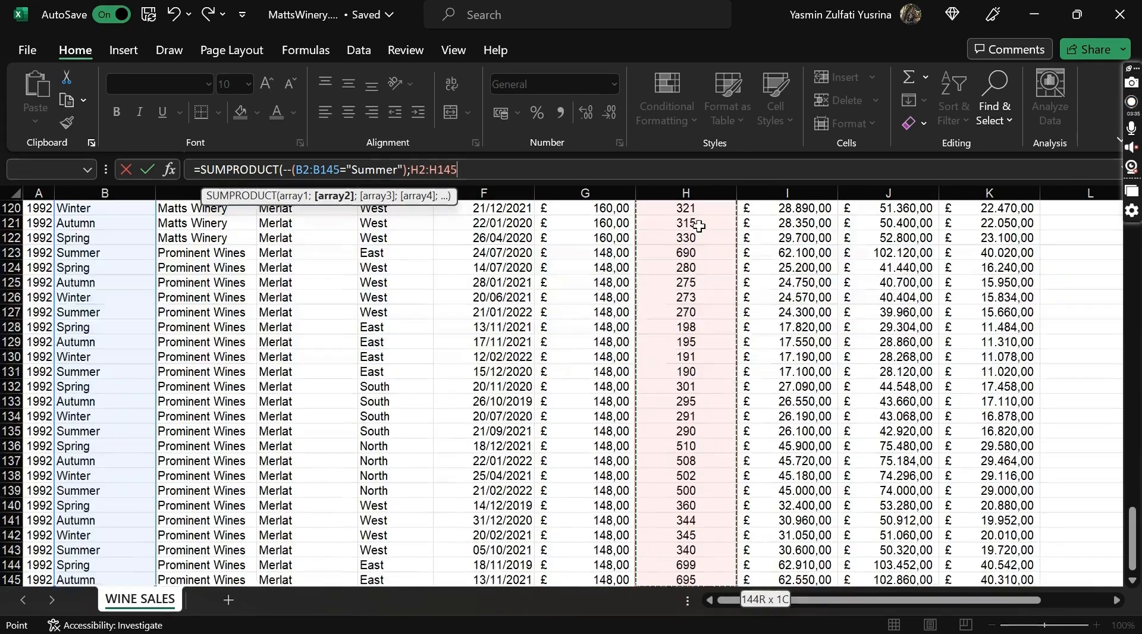
{"action": "type", "text": ")"}
{"action": "key", "text": "Return"}
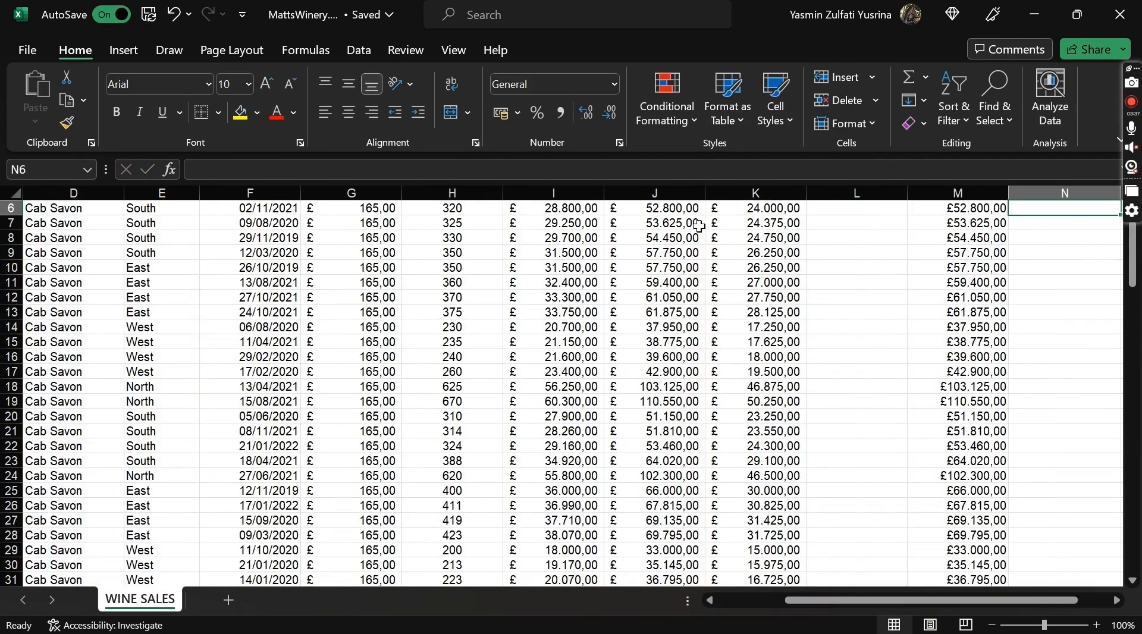
{"action": "scroll", "coordinate": [869, 353], "scroll_direction": "right", "scroll_amount": 3}
{"action": "scroll", "coordinate": [869, 353], "scroll_direction": "left", "scroll_amount": 2}
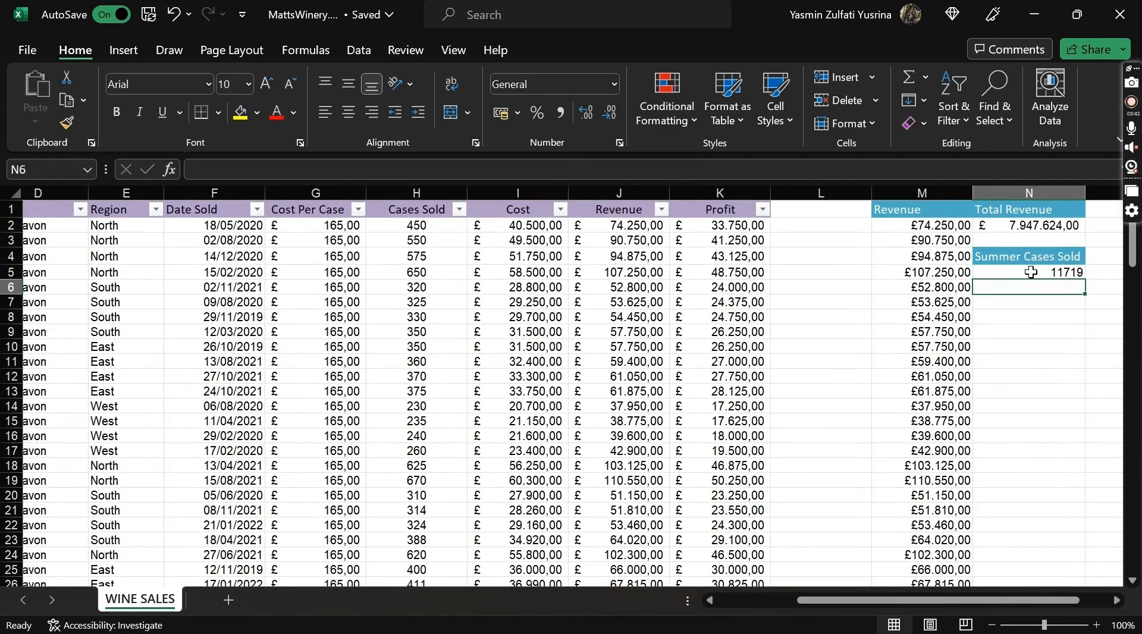
{"action": "left_click", "coordinate": [1046, 267]}
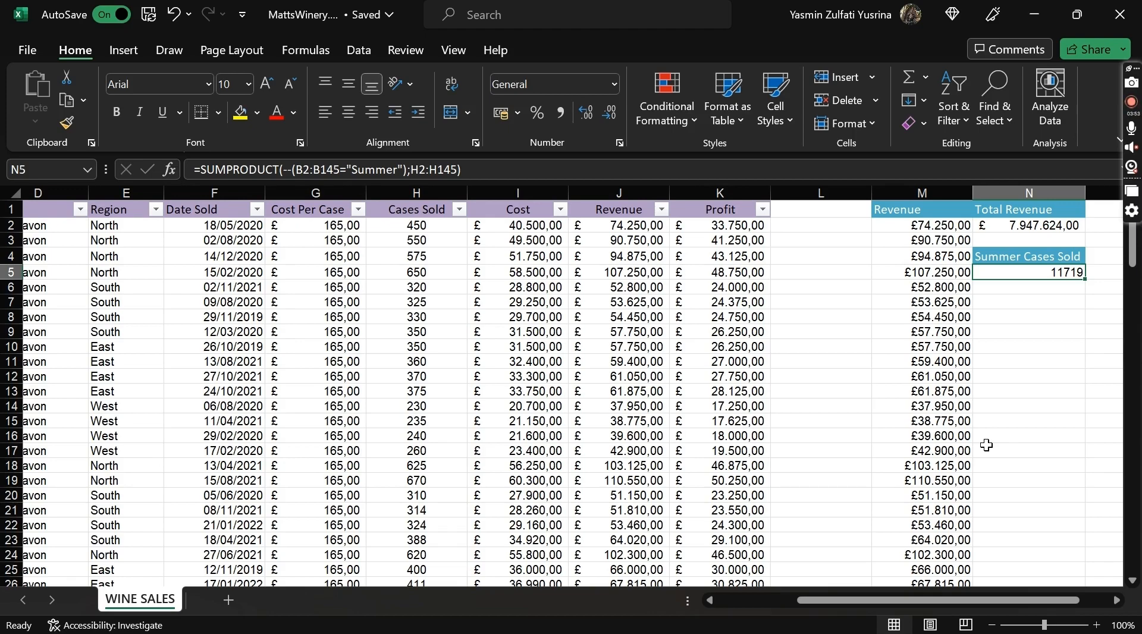
- Close the MattsWinery workbook, open SSGPetFormat.xlsx from the chapter-12 folder, and look over the Service and Amount Owing columns
{"action": "left_click", "coordinate": [1119, 14]}
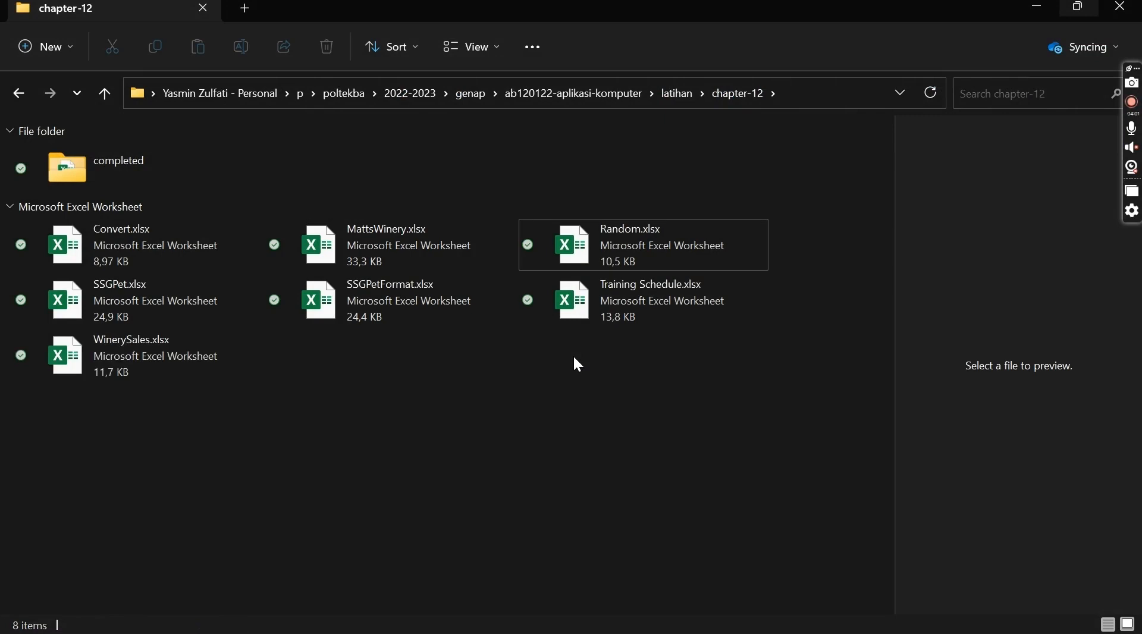
{"action": "double_click", "coordinate": [371, 302]}
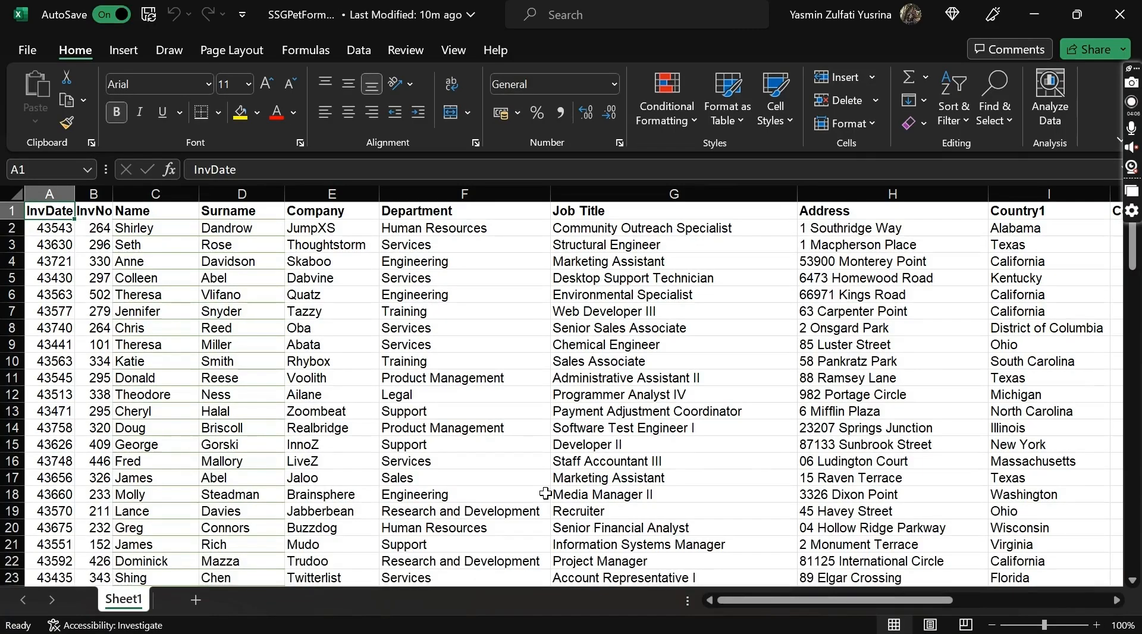
{"action": "scroll", "coordinate": [545, 494], "scroll_direction": "right", "scroll_amount": 9}
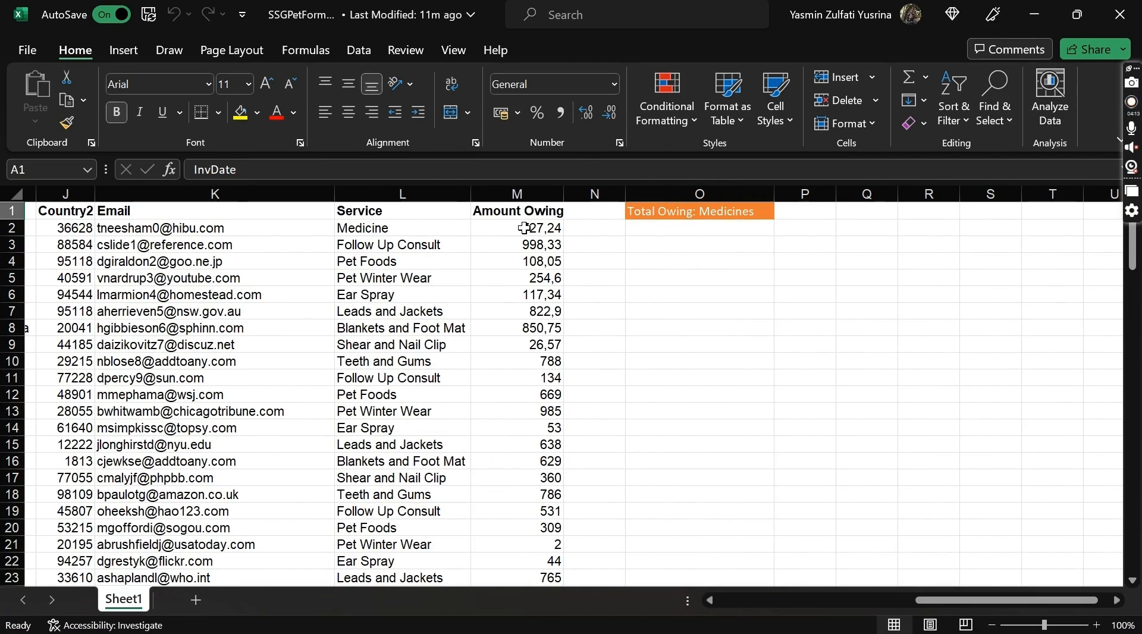
{"action": "left_click_drag", "start_coordinate": [523, 228], "coordinate": [533, 437]}
{"action": "left_click", "coordinate": [367, 226]}
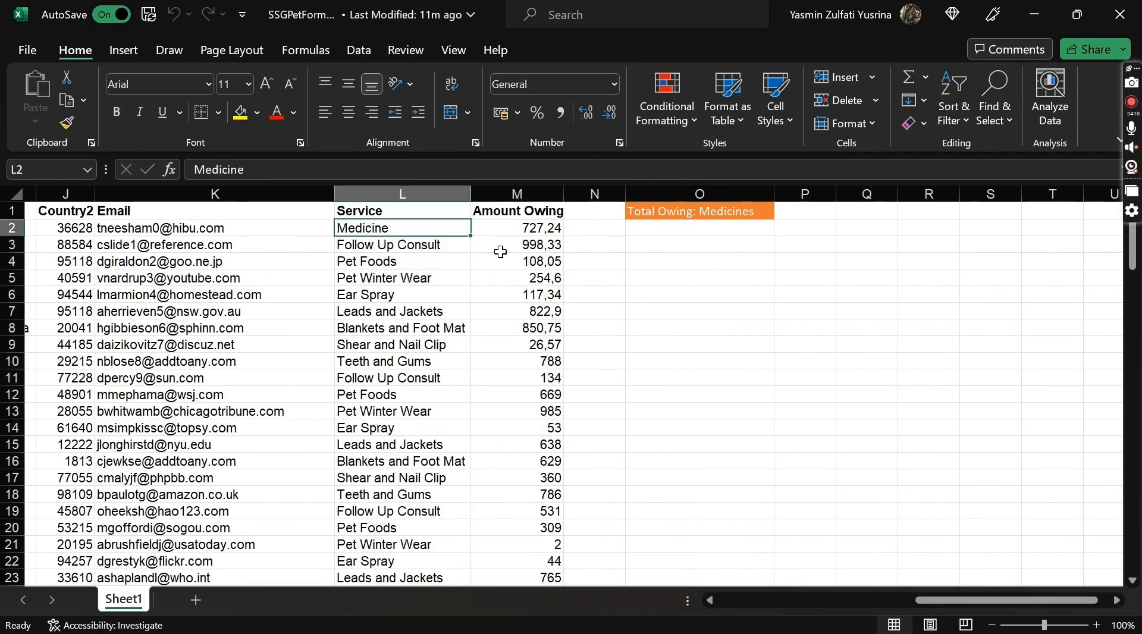
- Begin a SUMPRODUCT formula in O2 for Total Owing: Medicines with the service condition --(L2:L124="Medicine") as its first array
{"action": "left_click", "coordinate": [688, 230]}
{"action": "type", "text": "=sump"}
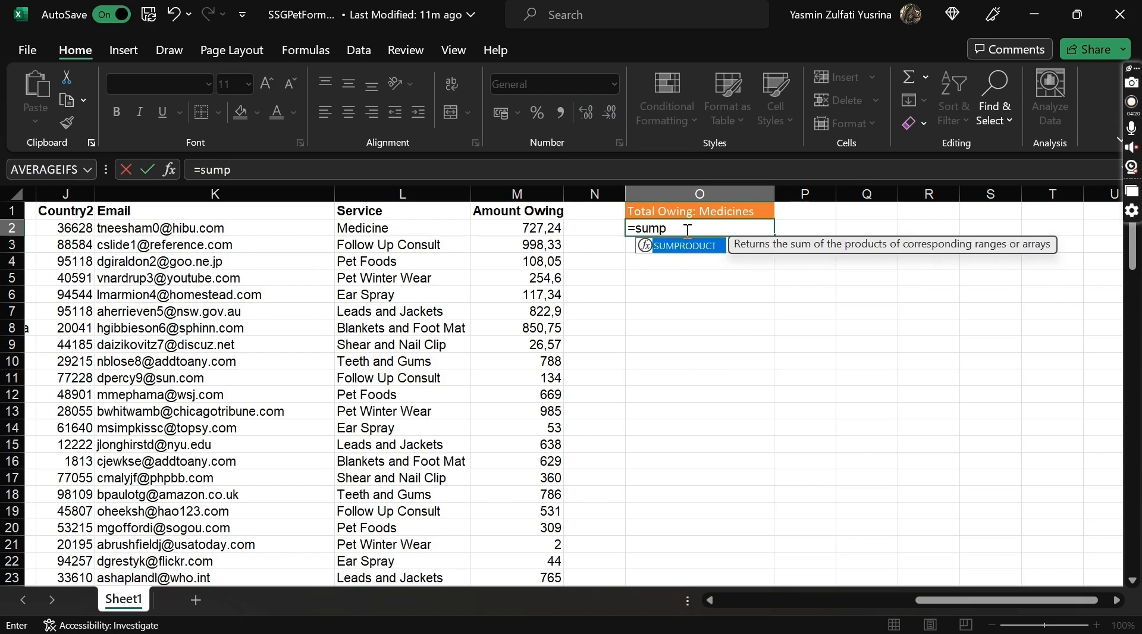
{"action": "key", "text": "Tab"}
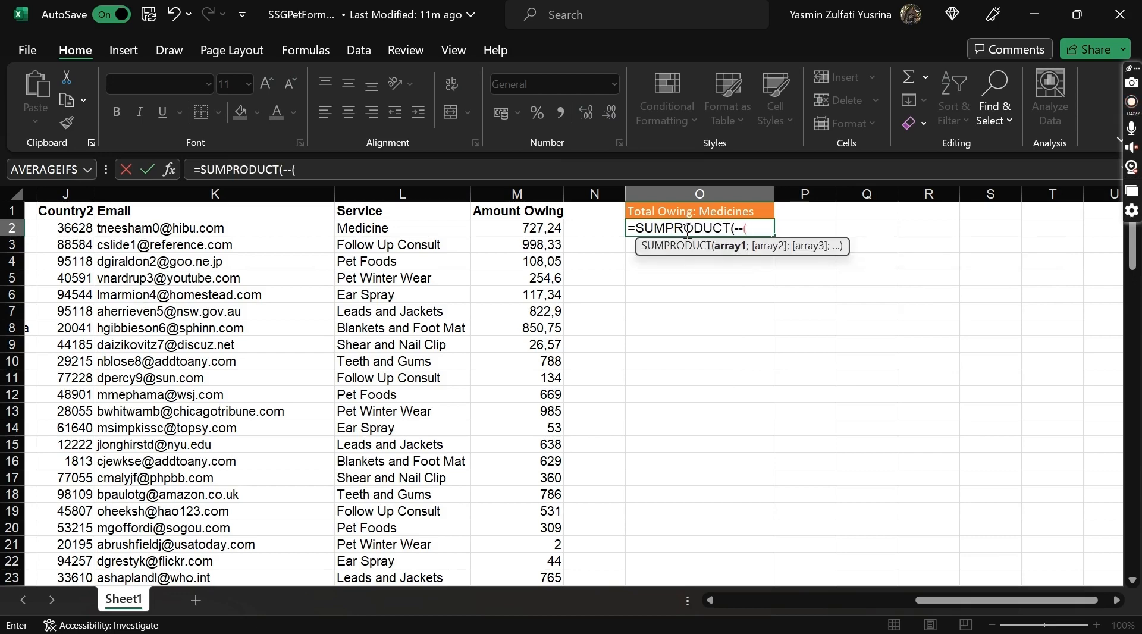
{"action": "left_click", "coordinate": [357, 230]}
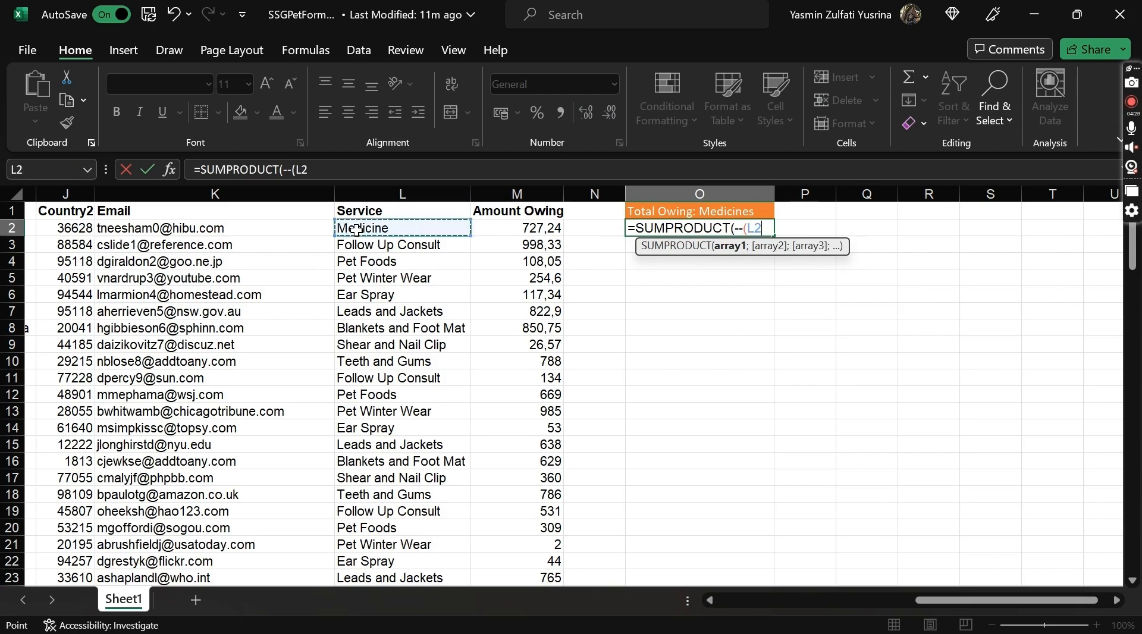
{"action": "key", "text": "ctrl+shift+Down"}
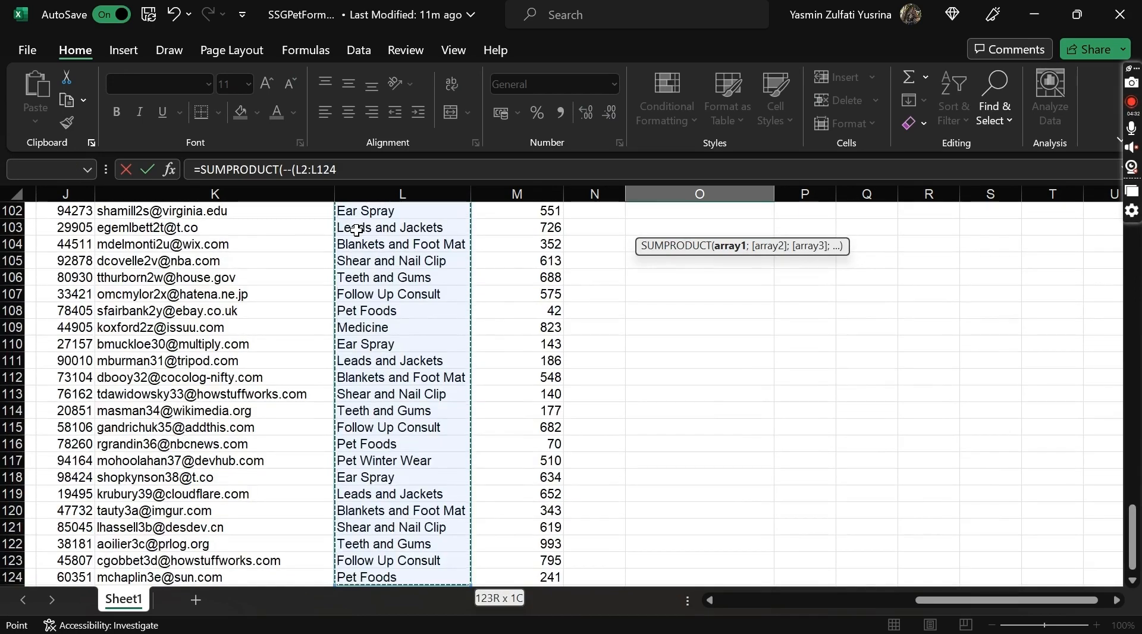
{"action": "type", "text": "=\""}
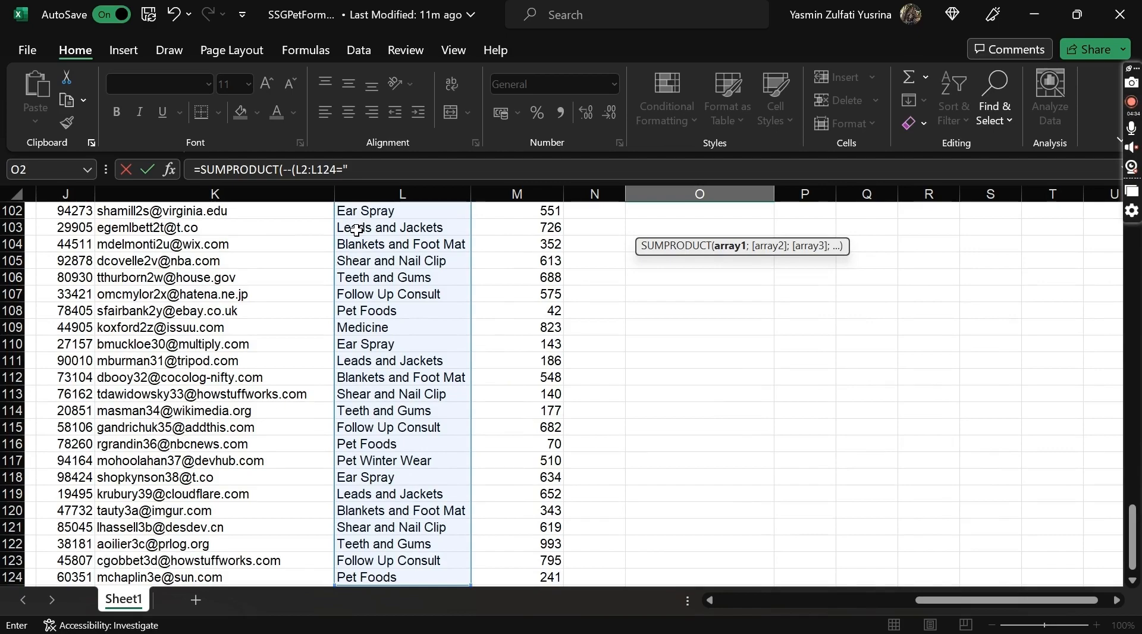
{"action": "type", "text": "Medicine"}
{"action": "scroll", "coordinate": [356, 230], "scroll_direction": "up", "scroll_amount": 20}
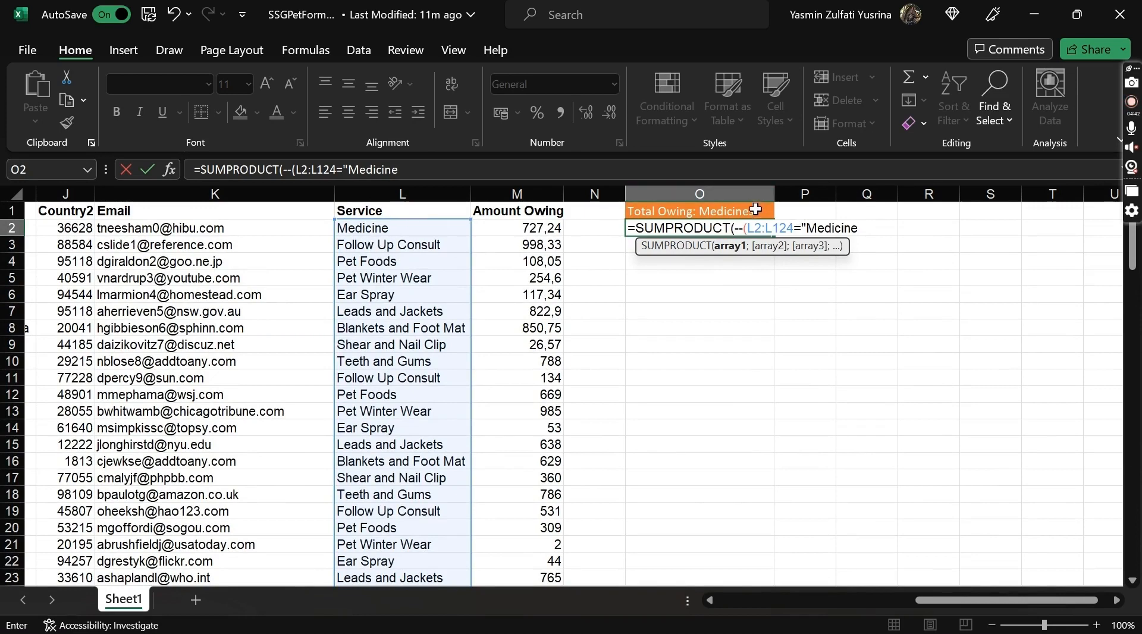
{"action": "left_click", "coordinate": [432, 169]}
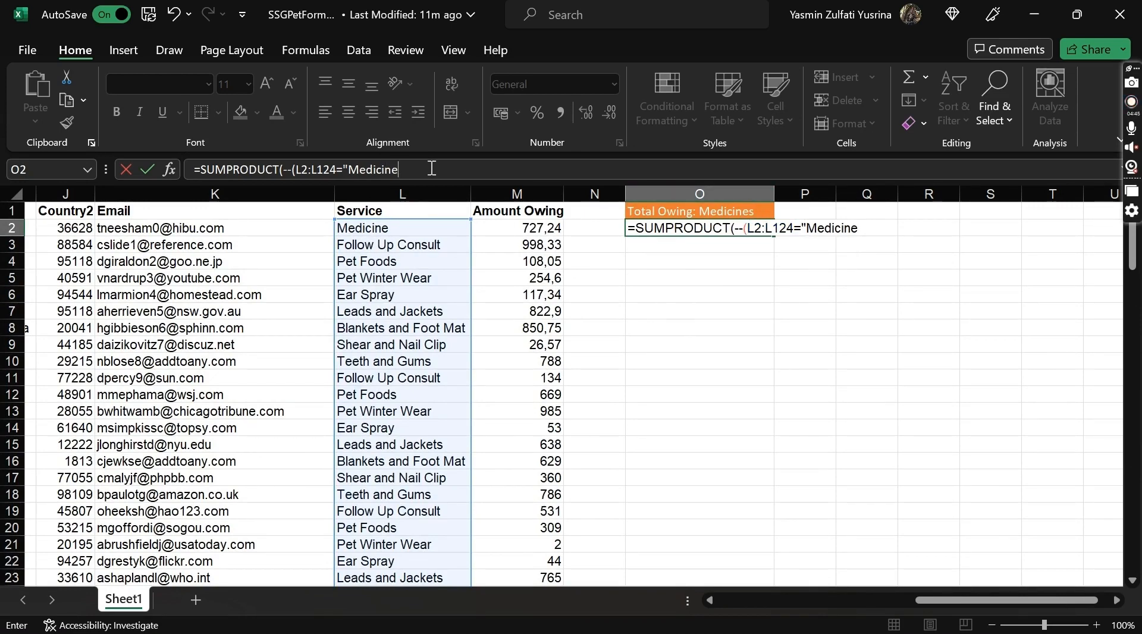
{"action": "type", "text": "\""}
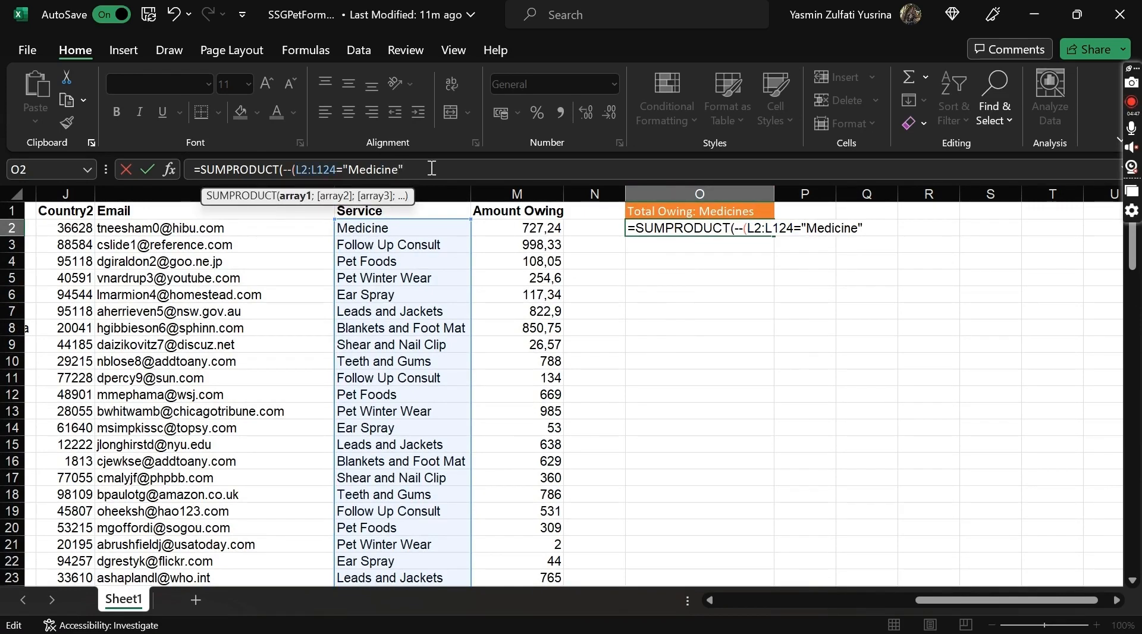
{"action": "type", "text": ");"}
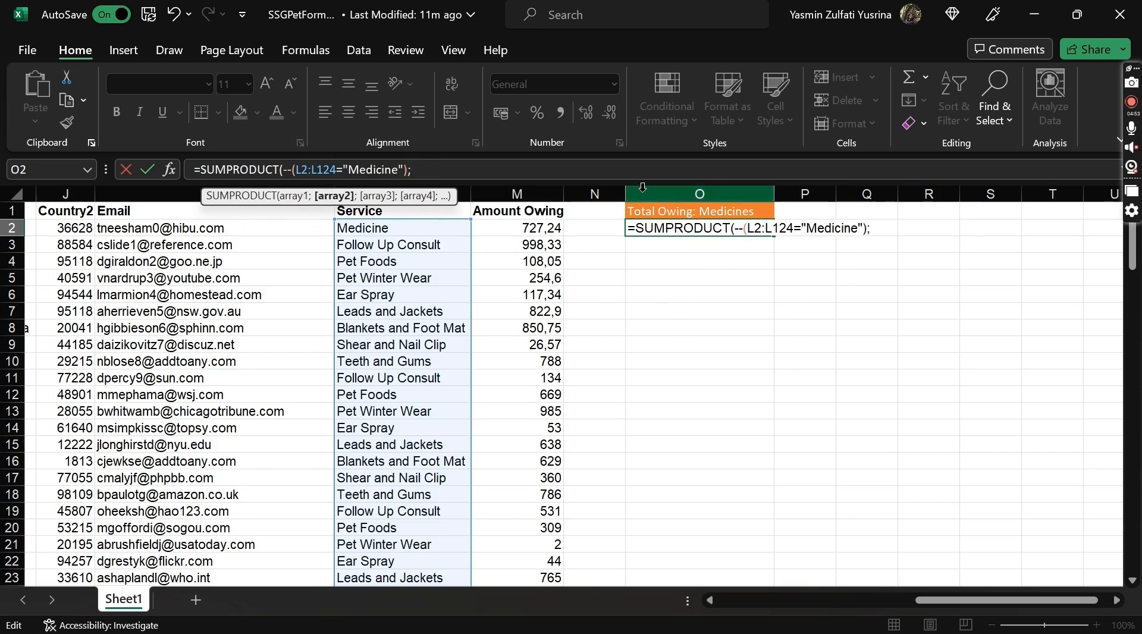
- Complete the Total Owing: Medicines formula with the Amount Owing range M2:M124 as second array, and review the formula in O2
{"action": "left_click", "coordinate": [526, 225]}
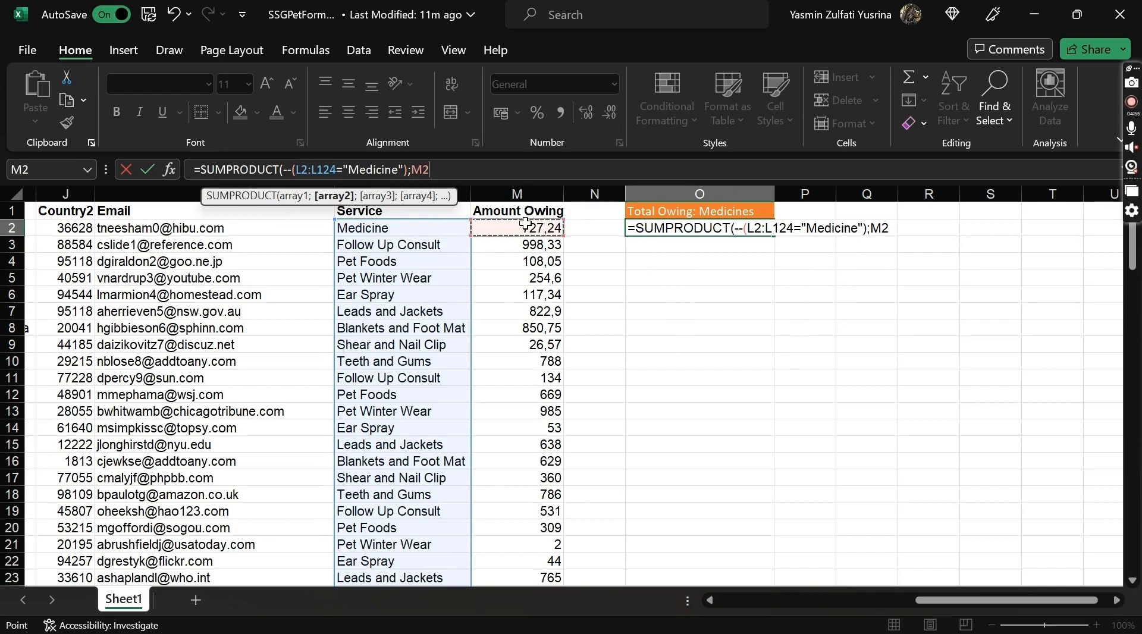
{"action": "key", "text": "ctrl+shift+Down"}
{"action": "type", "text": ")"}
{"action": "key", "text": "Return"}
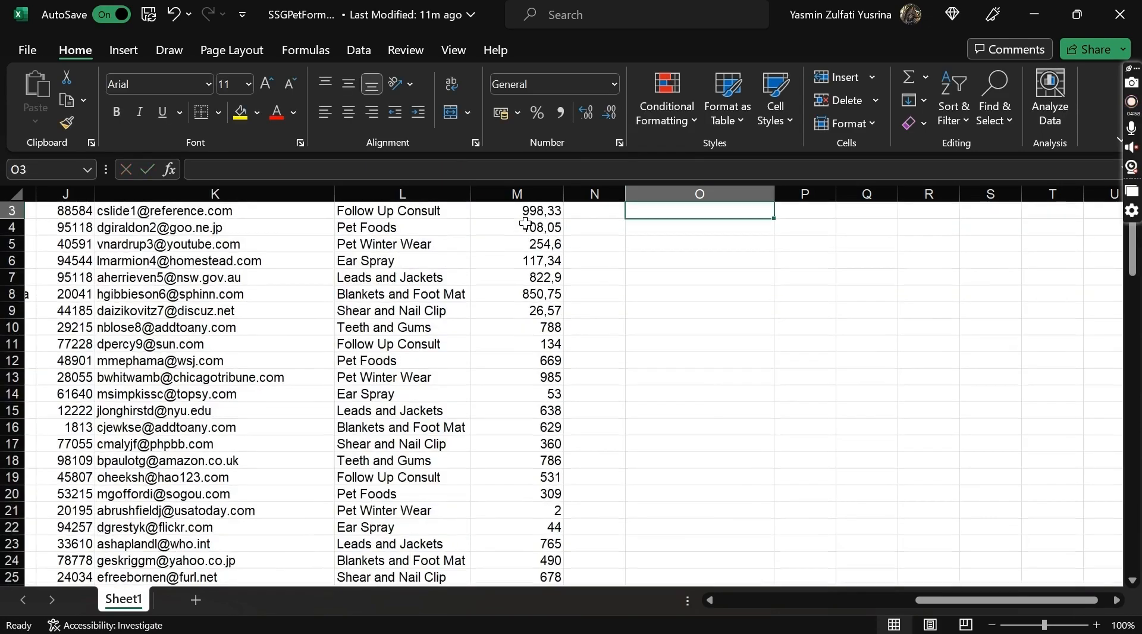
{"action": "scroll", "coordinate": [920, 321], "scroll_direction": "up", "scroll_amount": 1}
{"action": "left_click", "coordinate": [700, 229]}
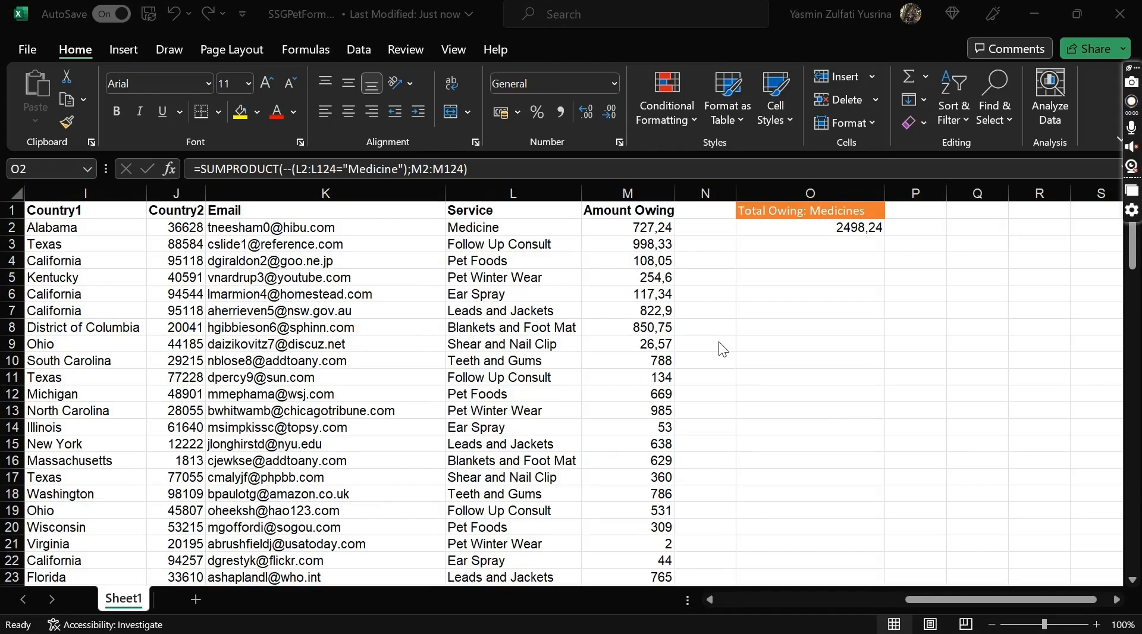
- Insert four blank columns between the Amount Owing column and the Total Owing: Medicines column
{"action": "right_click", "coordinate": [707, 194]}
{"action": "left_click", "coordinate": [754, 374]}
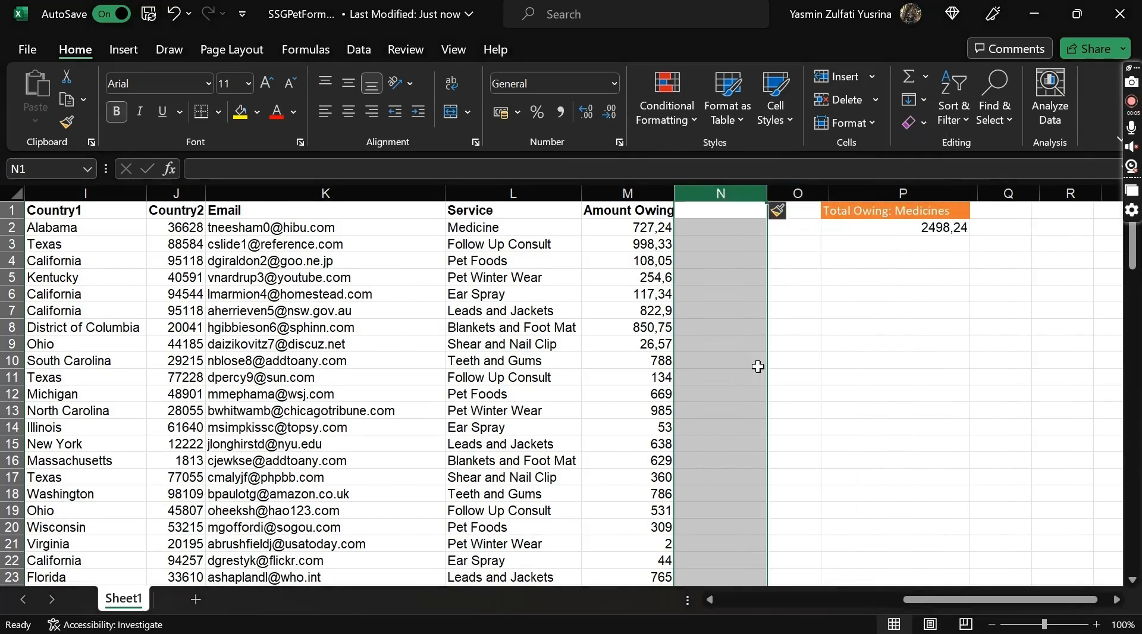
{"action": "right_click", "coordinate": [723, 198]}
{"action": "left_click", "coordinate": [796, 377]}
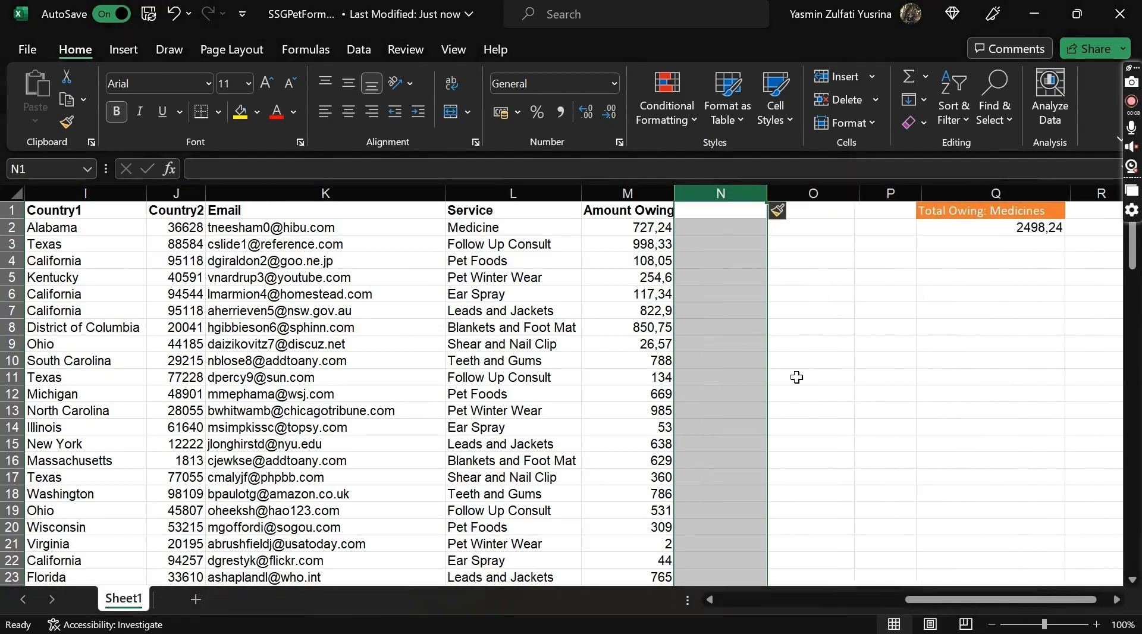
{"action": "left_click", "coordinate": [791, 194], "text": "shift"}
{"action": "right_click", "coordinate": [813, 197]}
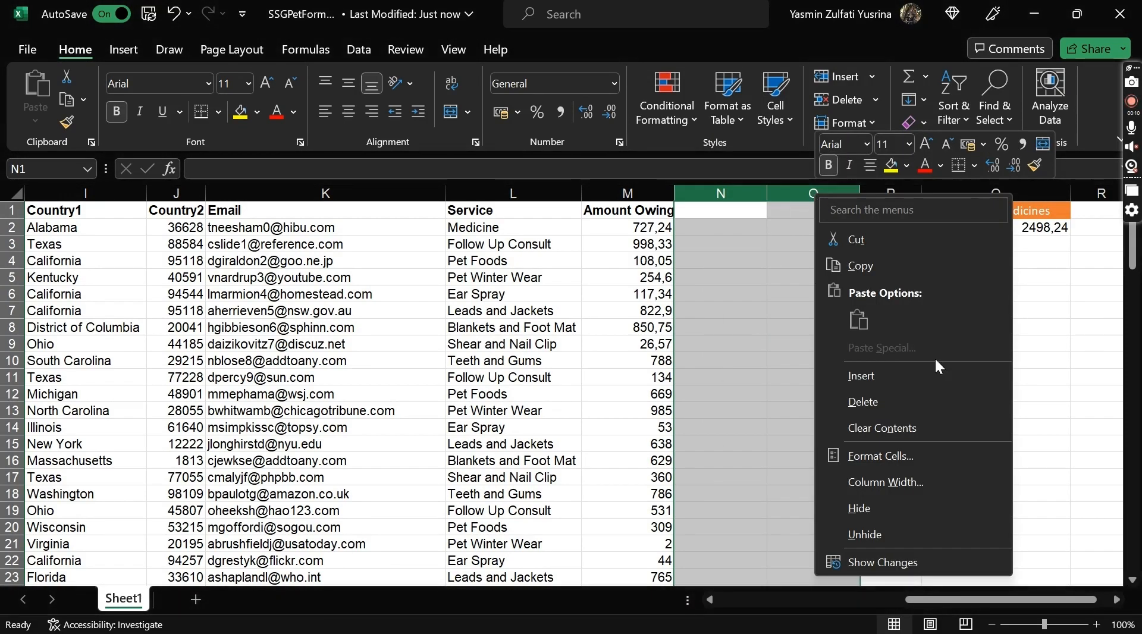
{"action": "left_click", "coordinate": [883, 371]}
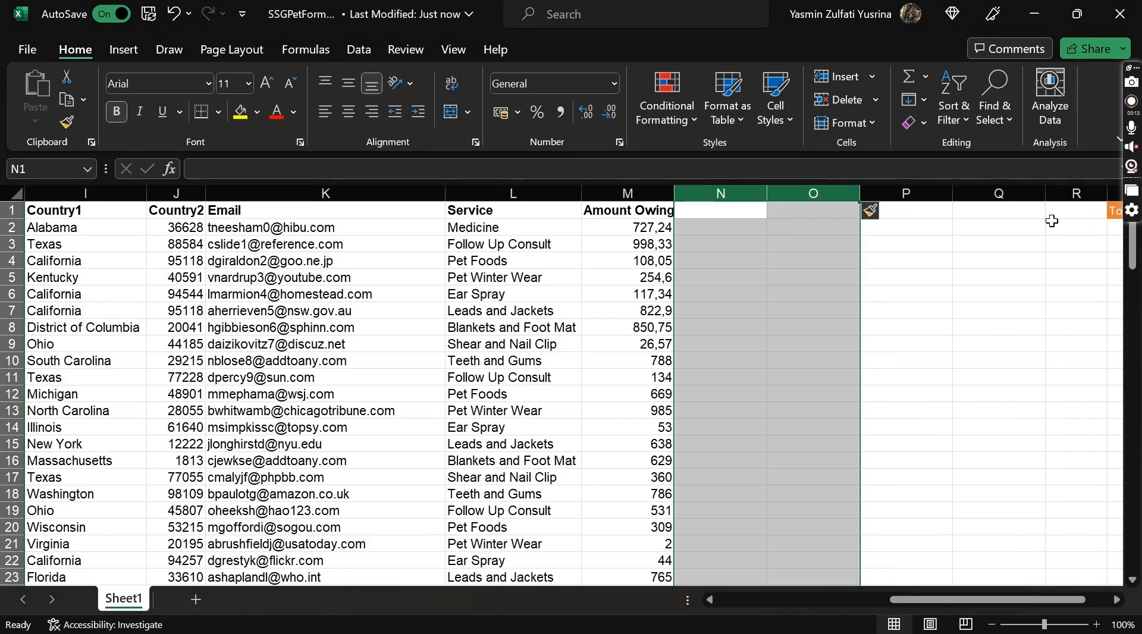
- Enter the column headers MROUND in N1 and FLOOR in O1
{"action": "left_click", "coordinate": [733, 211]}
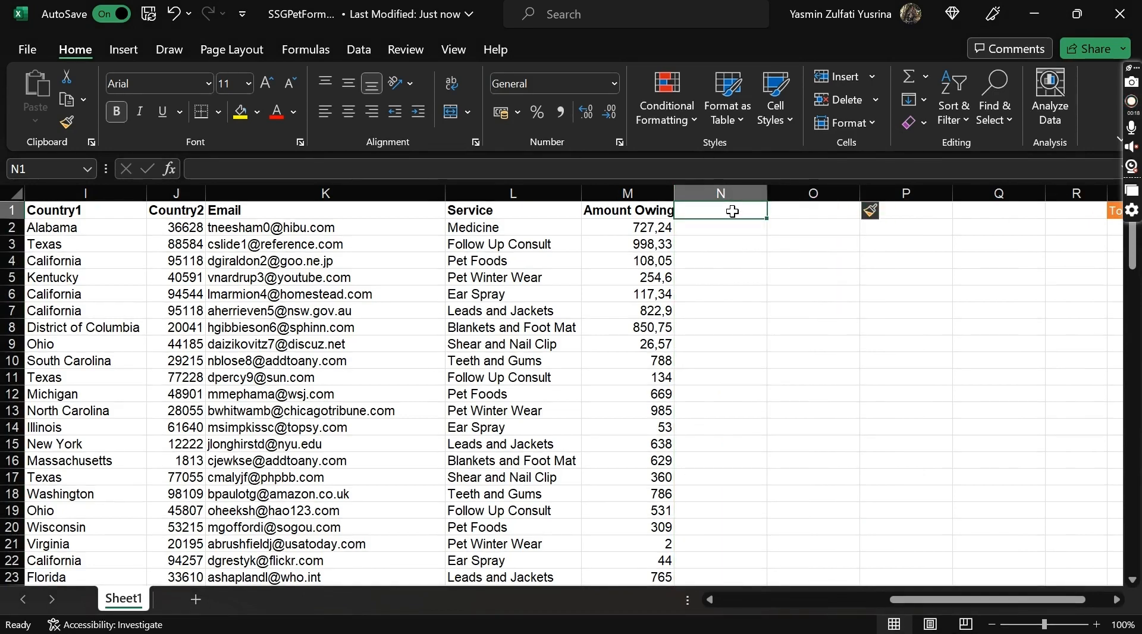
{"action": "type", "text": "MROUND"}
{"action": "key", "text": "Return"}
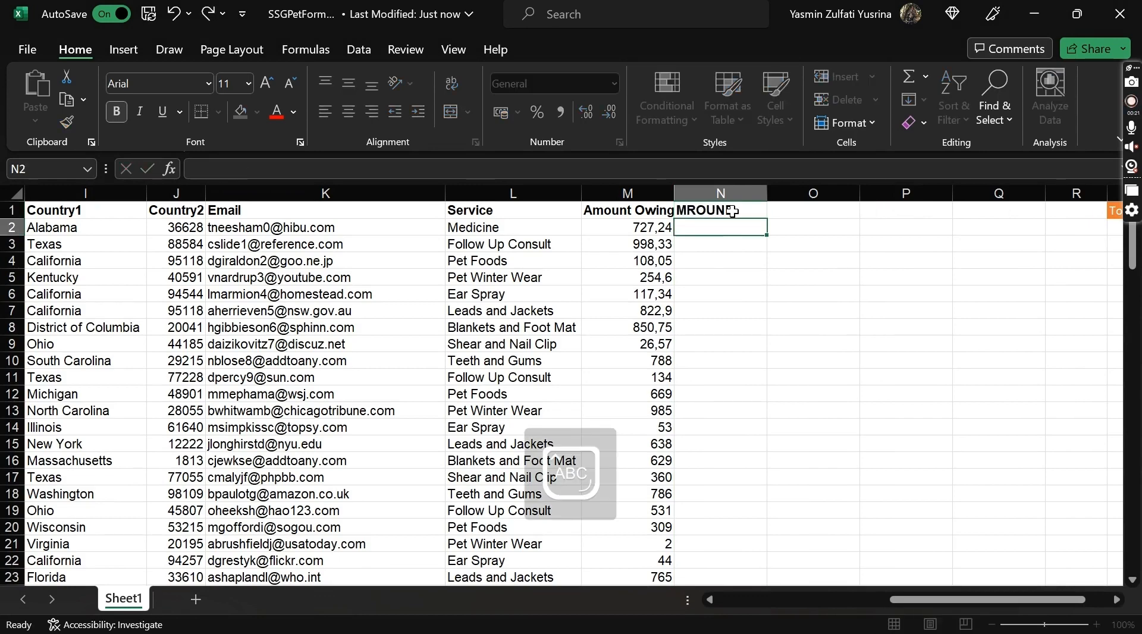
{"action": "key", "text": "Up"}
{"action": "key", "text": "Right"}
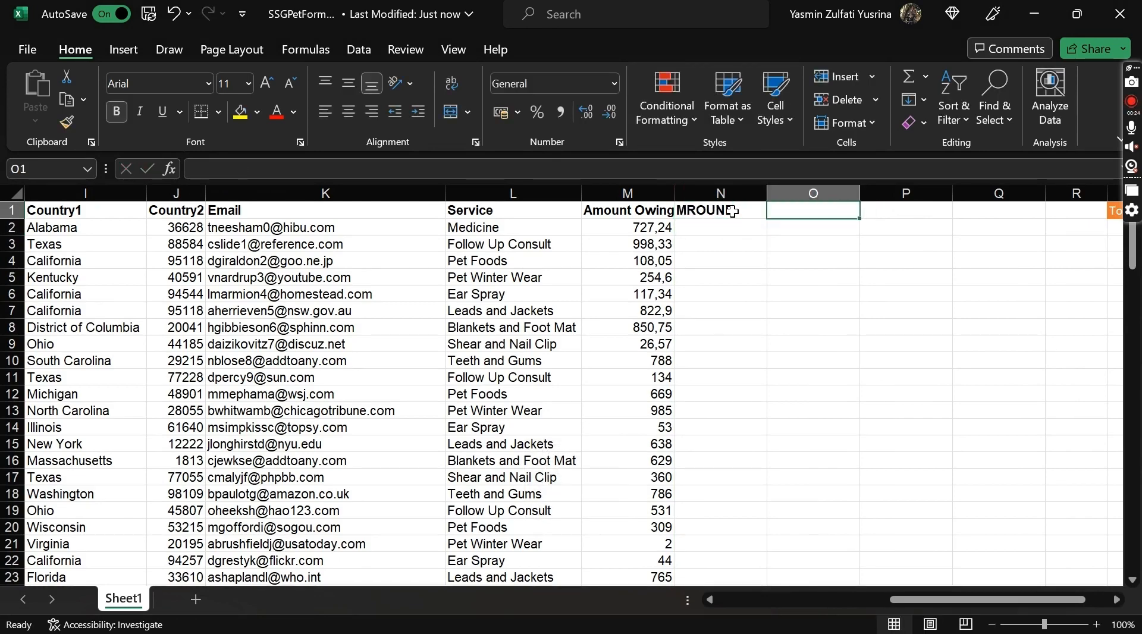
{"action": "type", "text": "FLOOR"}
{"action": "key", "text": "Return"}
{"action": "key", "text": "Up"}
{"action": "key", "text": "Right"}
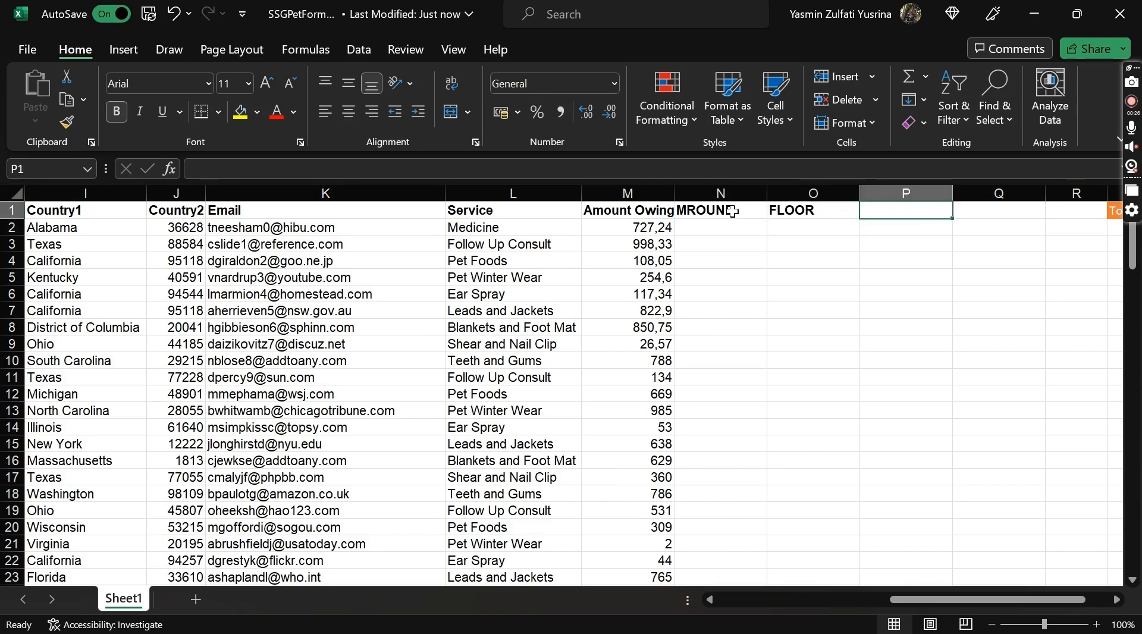
- Enter the column headers CEILING in P1 and TRUNC in Q1, and return to N2
{"action": "type", "text": "CEILING"}
{"action": "key", "text": "Return"}
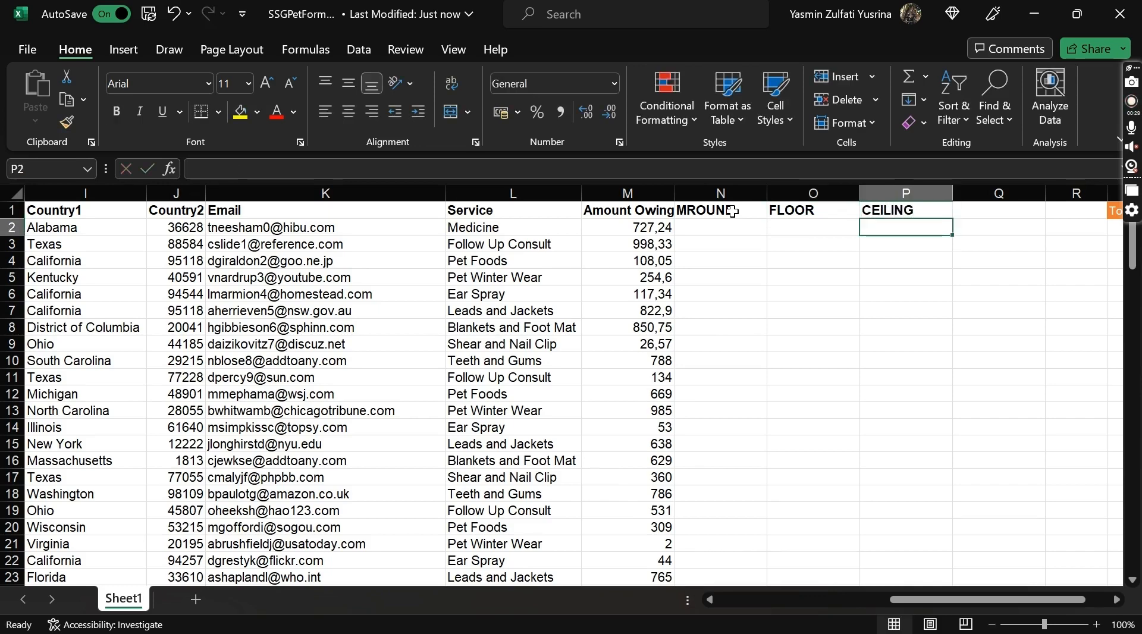
{"action": "key", "text": "Up"}
{"action": "key", "text": "Right"}
{"action": "type", "text": "TRUNC"}
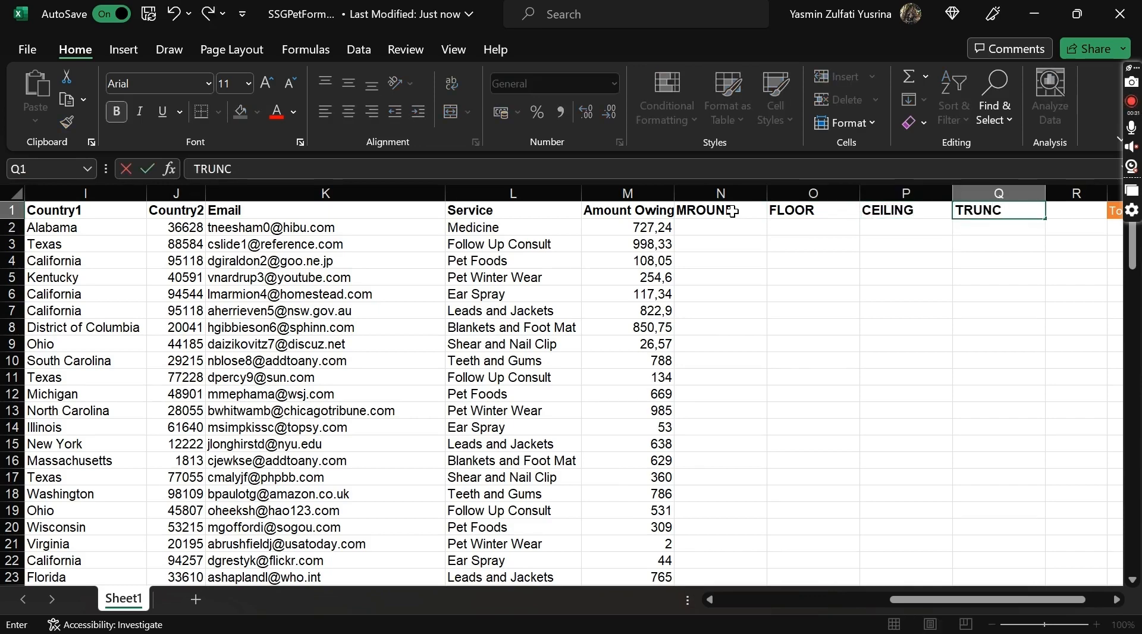
{"action": "key", "text": "Return"}
{"action": "key", "text": "Left"}
{"action": "key", "text": "Left"}
{"action": "key", "text": "Left"}
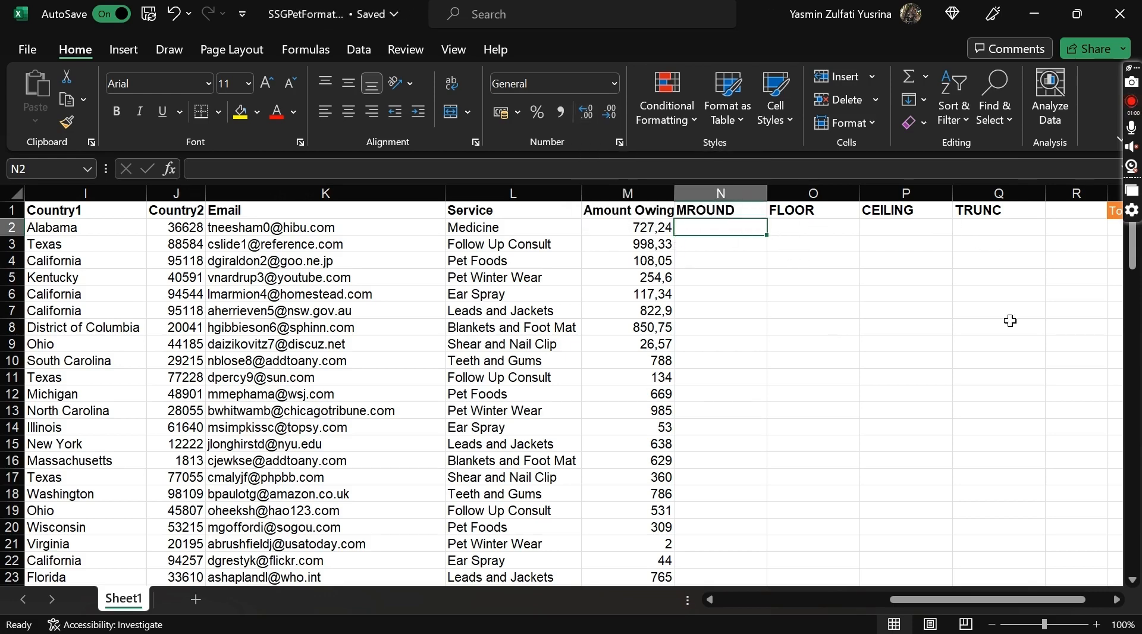
- Reduce the displayed decimals of the first Amount Owing in M2 to one place, and undo the change
{"action": "left_click", "coordinate": [647, 230]}
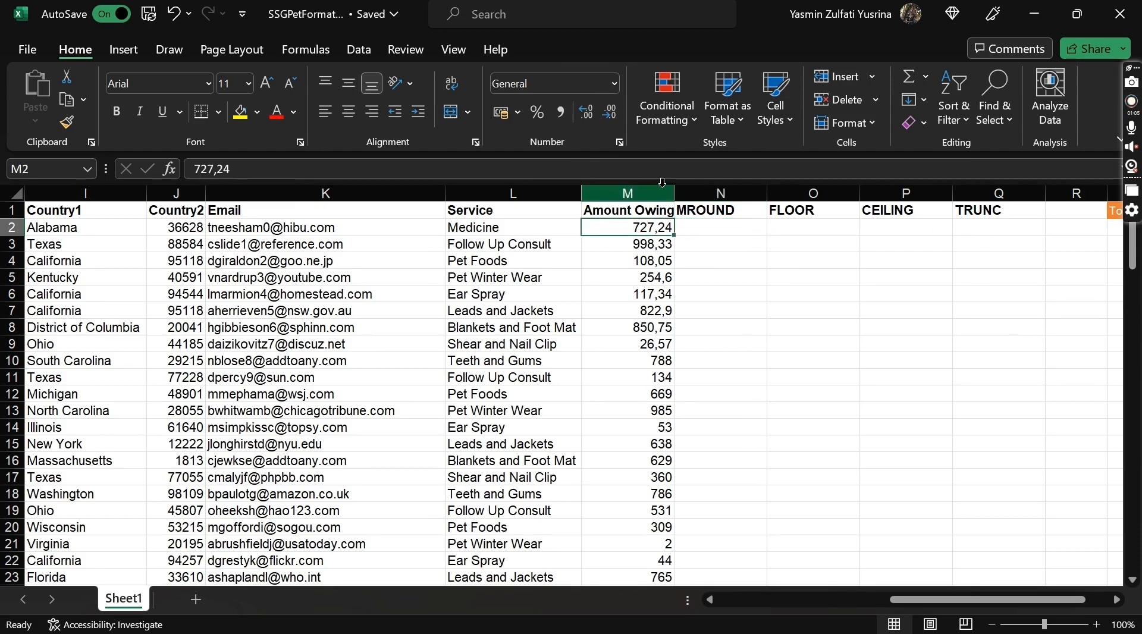
{"action": "left_click", "coordinate": [611, 113]}
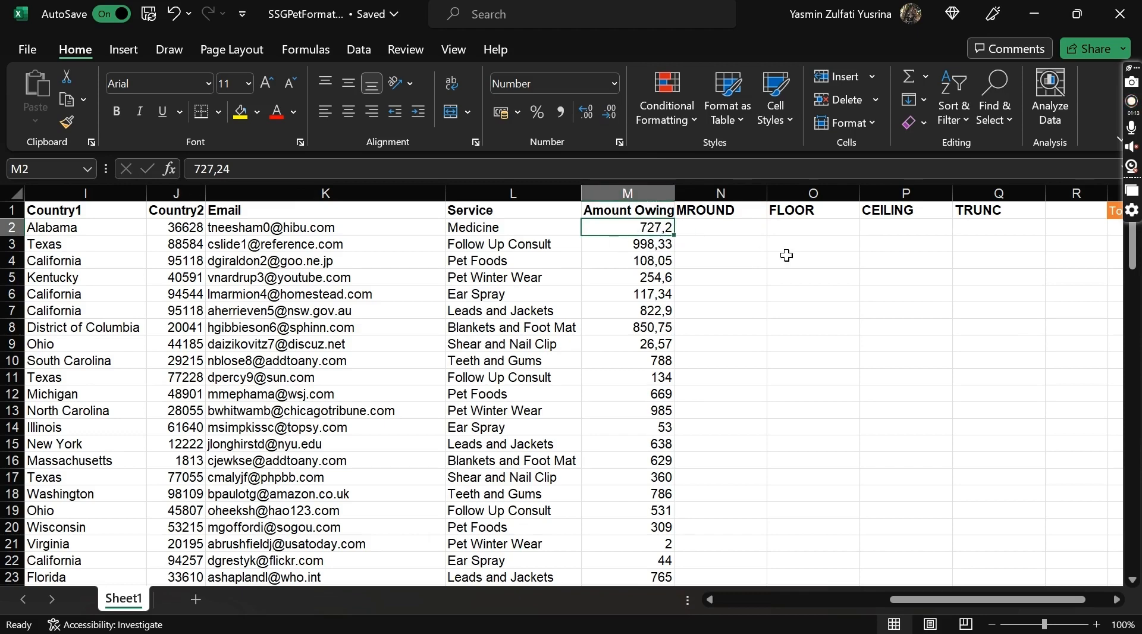
{"action": "key", "text": "ctrl+z"}
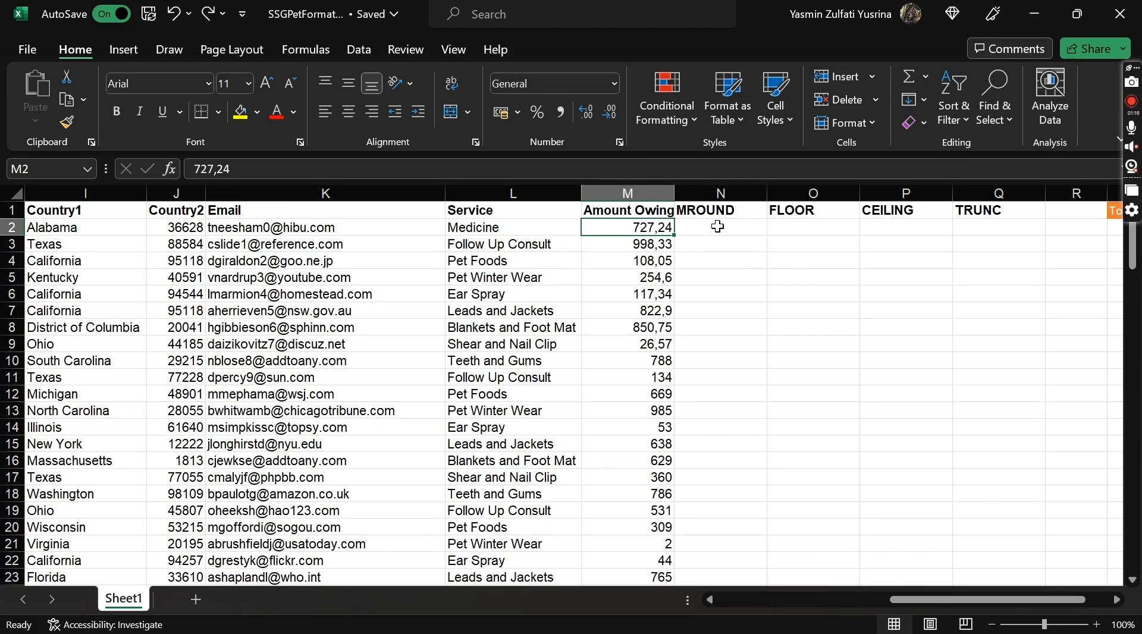
- Enter an MROUND formula in N2 that rounds the Amount Owing in M2 to the nearest multiple of 5
{"action": "left_click", "coordinate": [718, 228]}
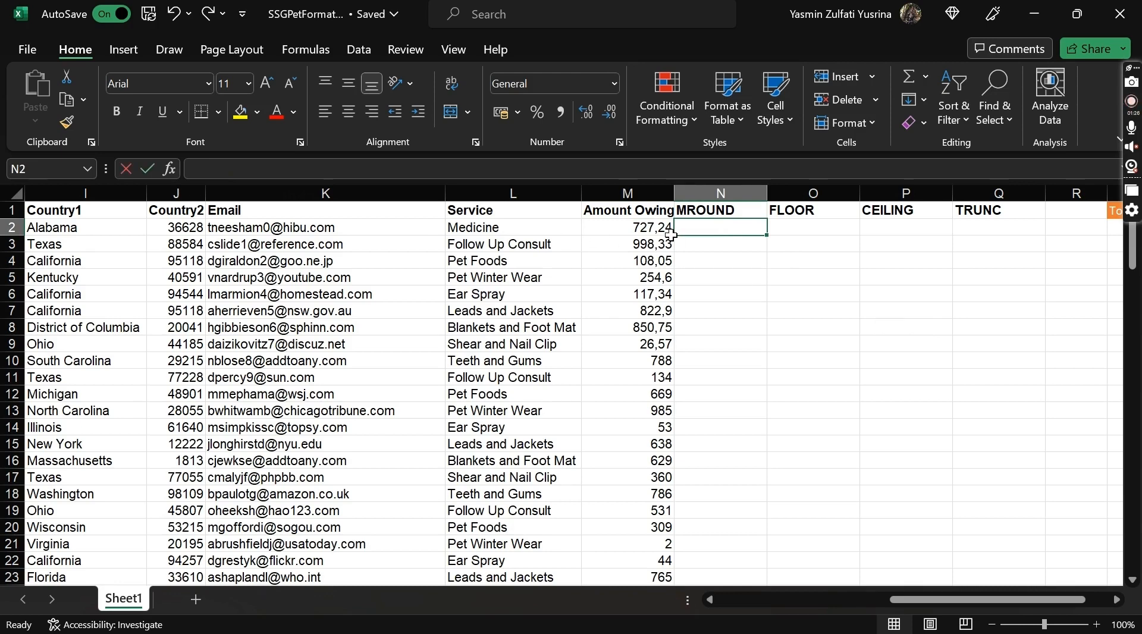
{"action": "type", "text": "=MROU"}
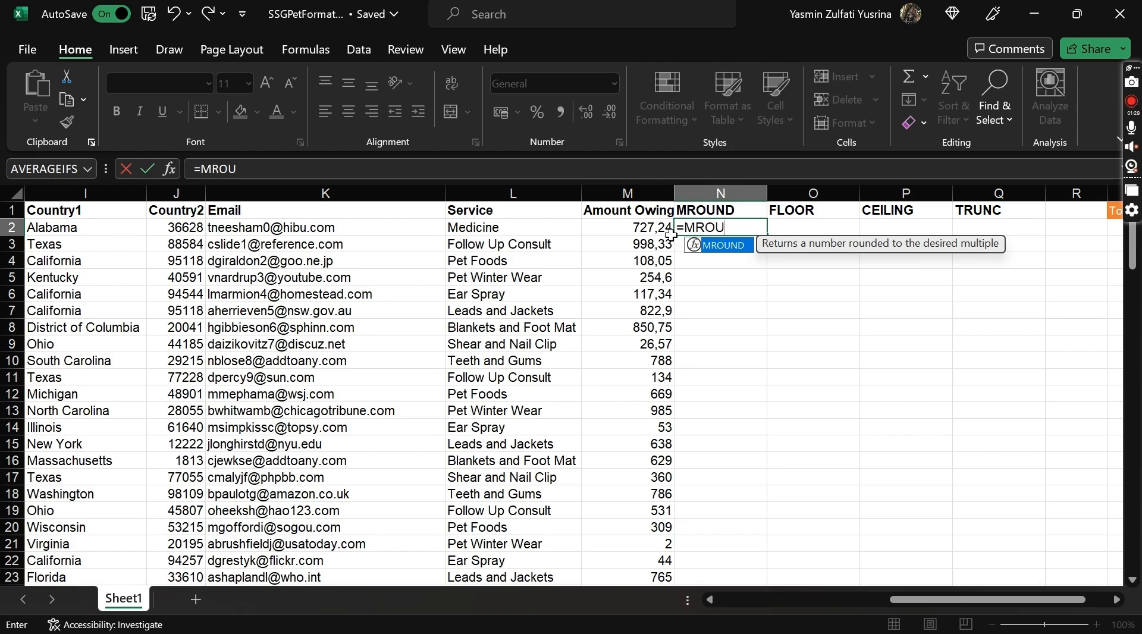
{"action": "key", "text": "Tab"}
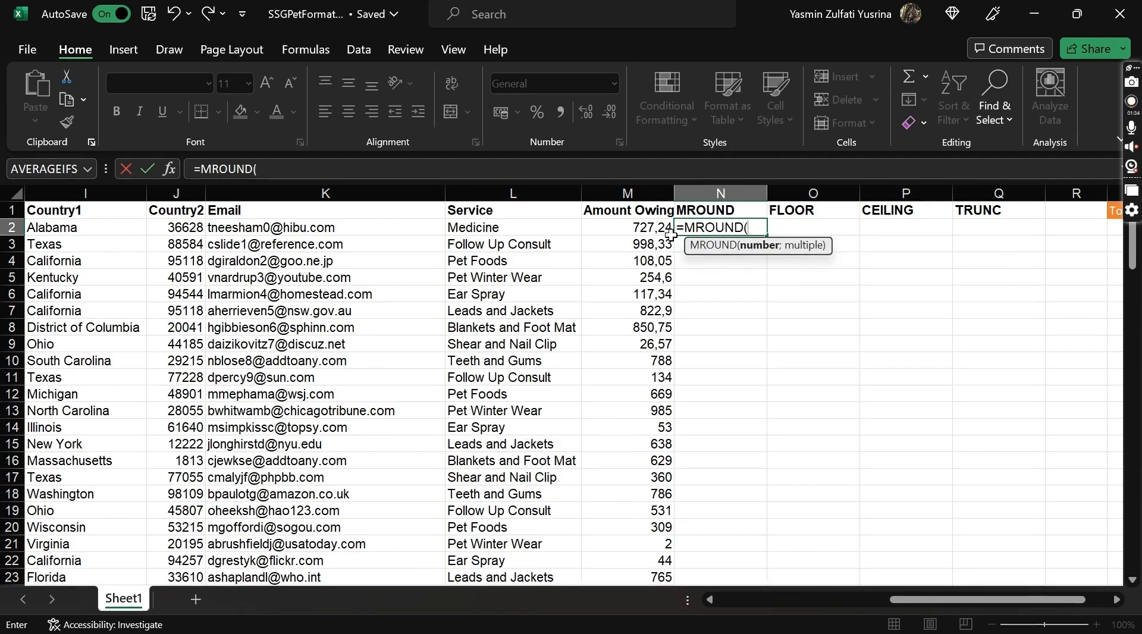
{"action": "left_click", "coordinate": [648, 227]}
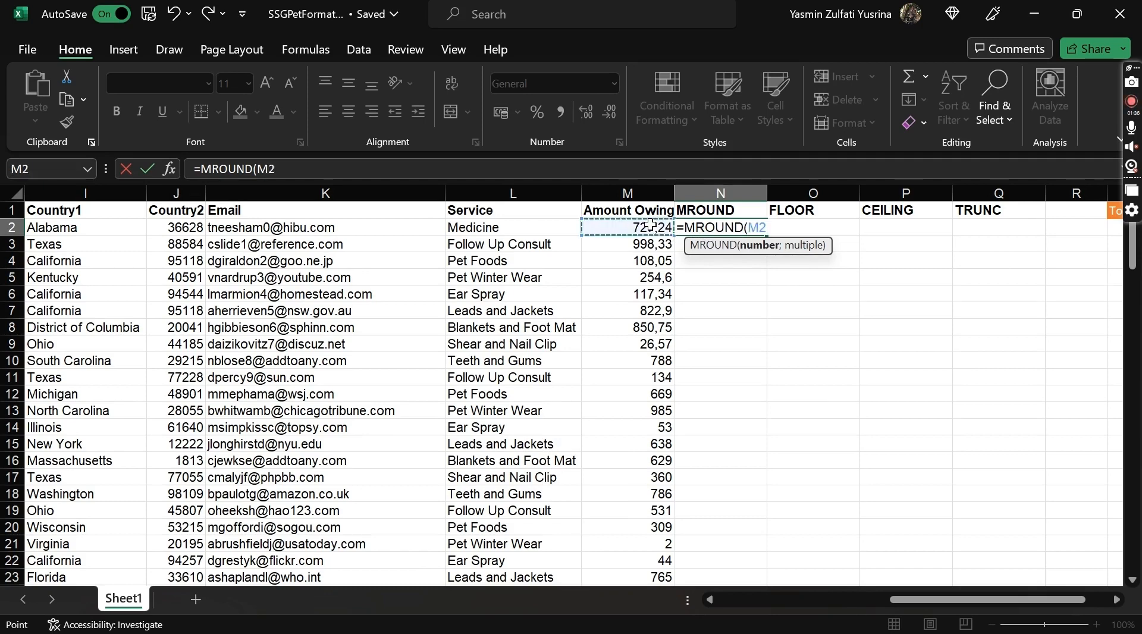
{"action": "type", "text": ";5)"}
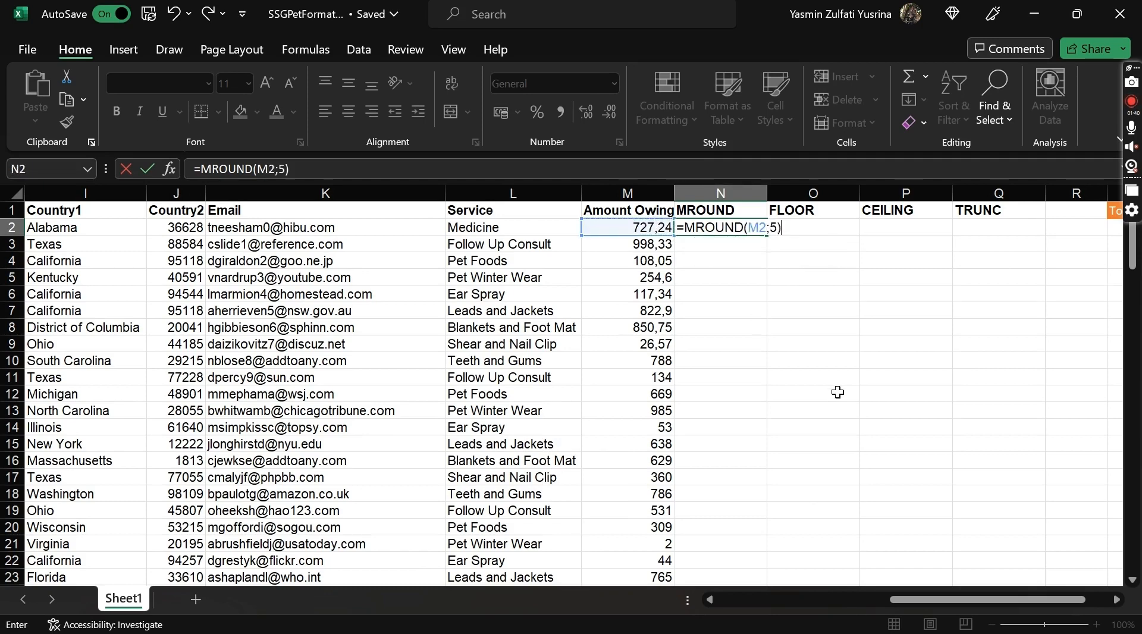
{"action": "key", "text": "Return"}
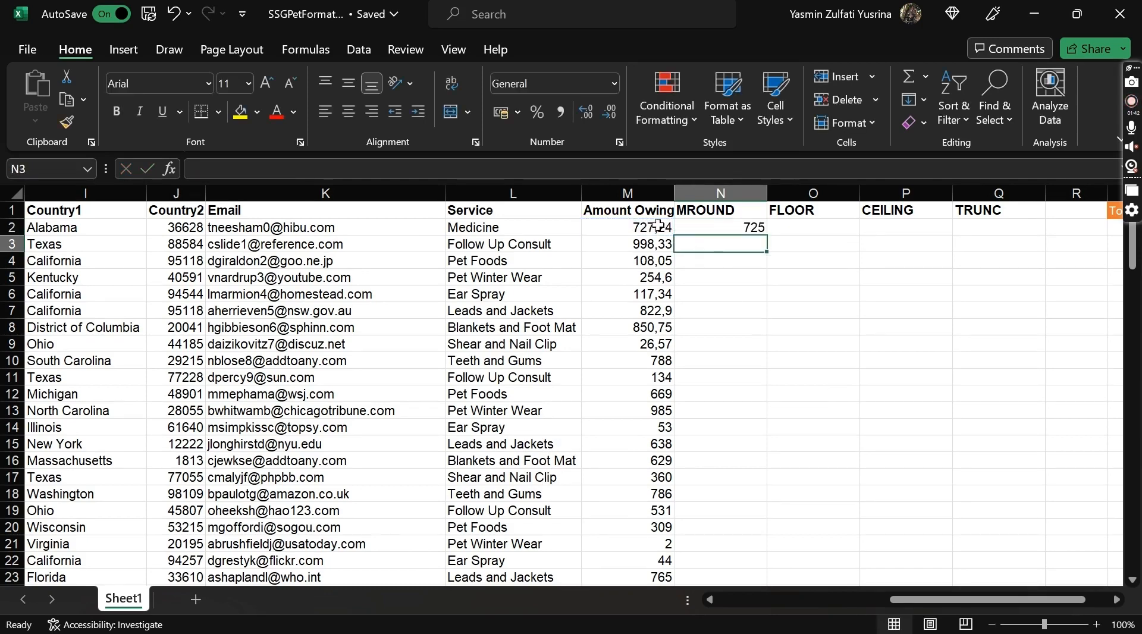
- Fill the MROUND formula from N2 down the whole column, and check the copied formula in N6
{"action": "left_click", "coordinate": [730, 224]}
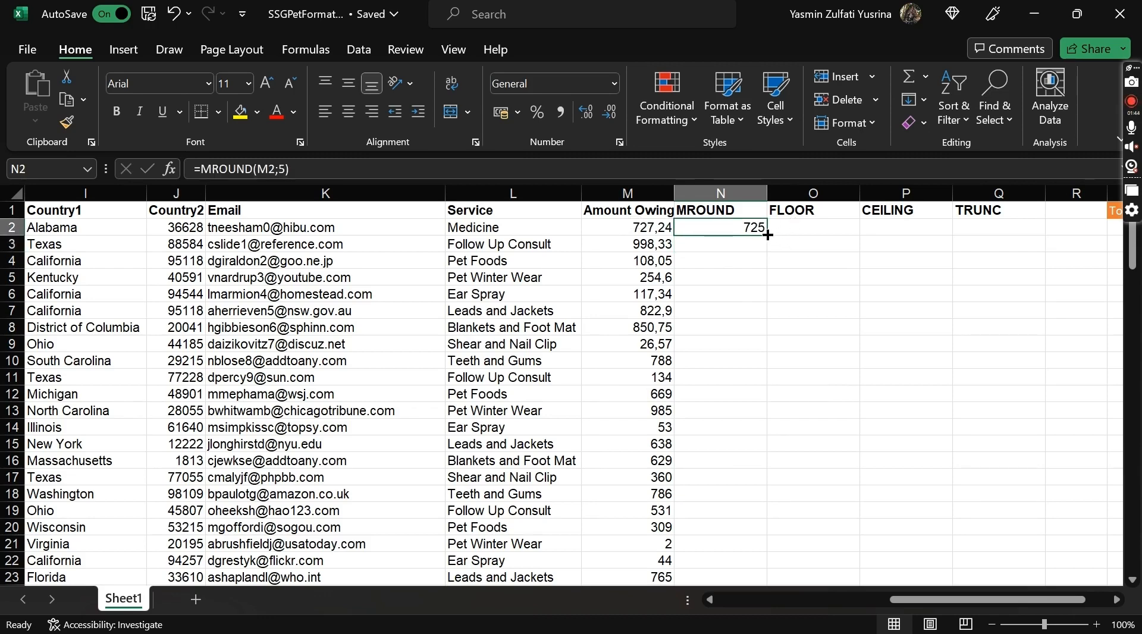
{"action": "double_click", "coordinate": [767, 236]}
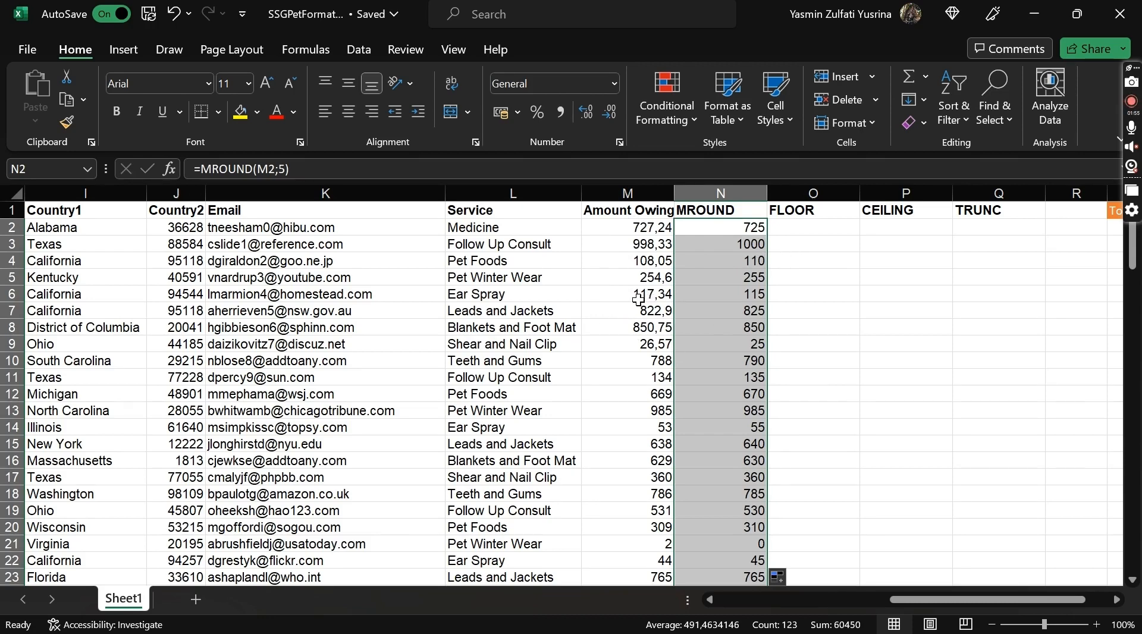
{"action": "left_click", "coordinate": [726, 293]}
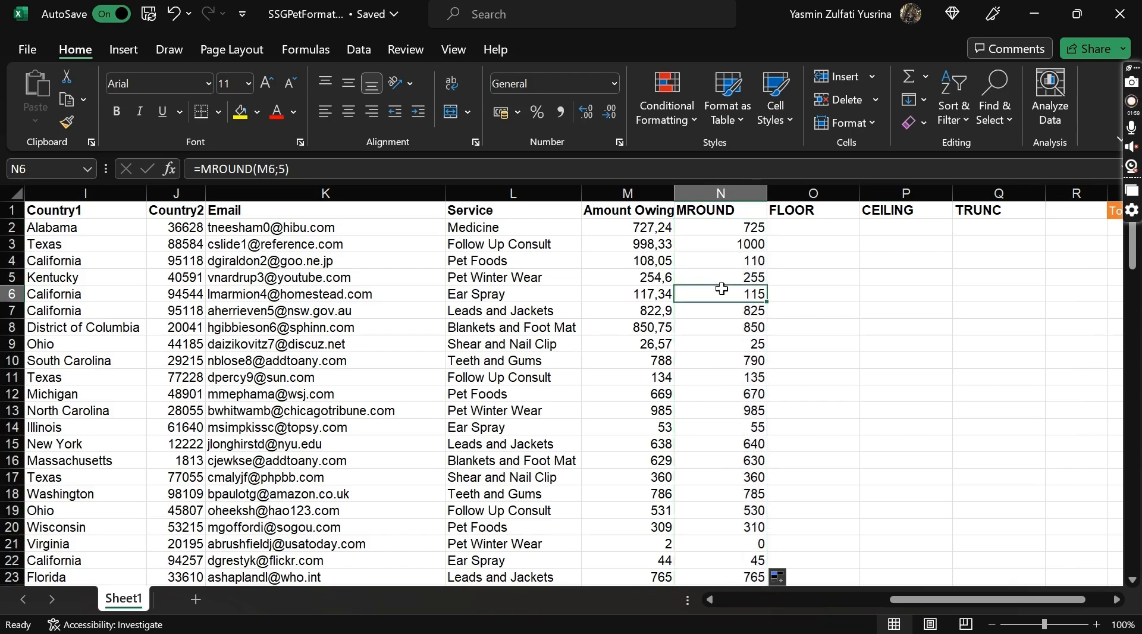
- Enter a FLOOR formula in O2 that rounds the Amount Owing in M2 down to a multiple of 5
{"action": "left_click", "coordinate": [803, 227]}
{"action": "type", "text": "=floo"}
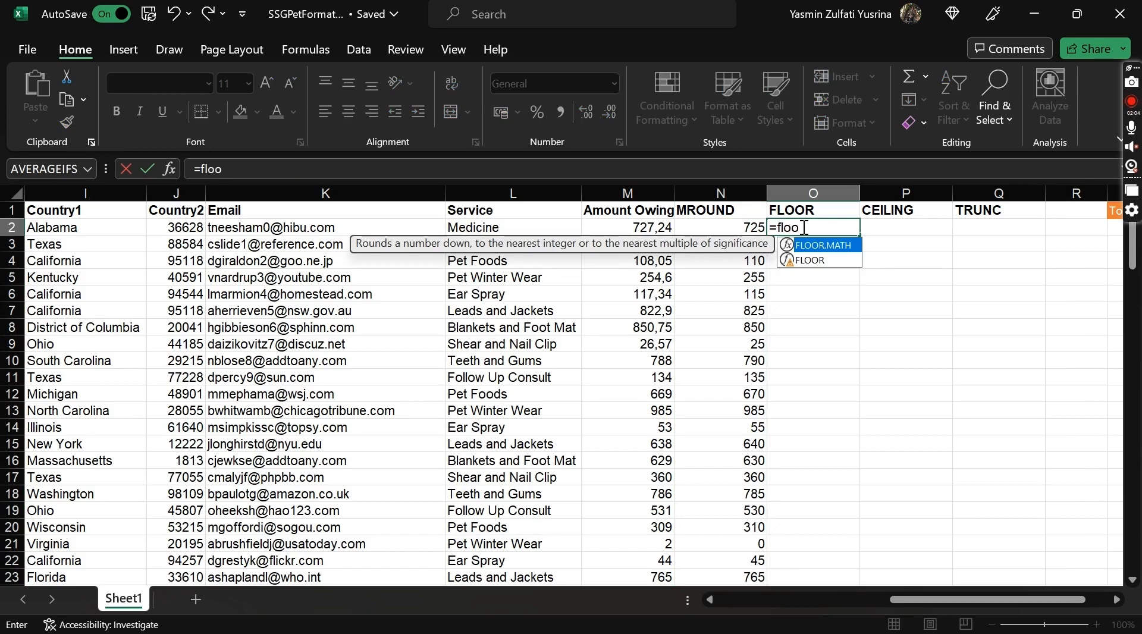
{"action": "key", "text": "Down"}
{"action": "key", "text": "Tab"}
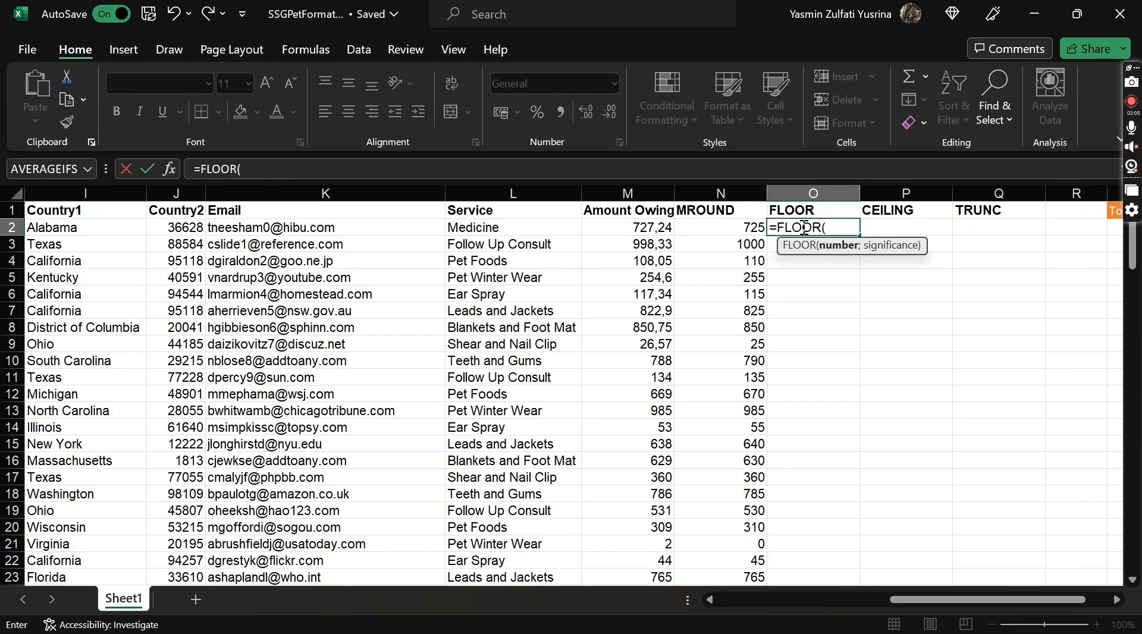
{"action": "left_click", "coordinate": [635, 232]}
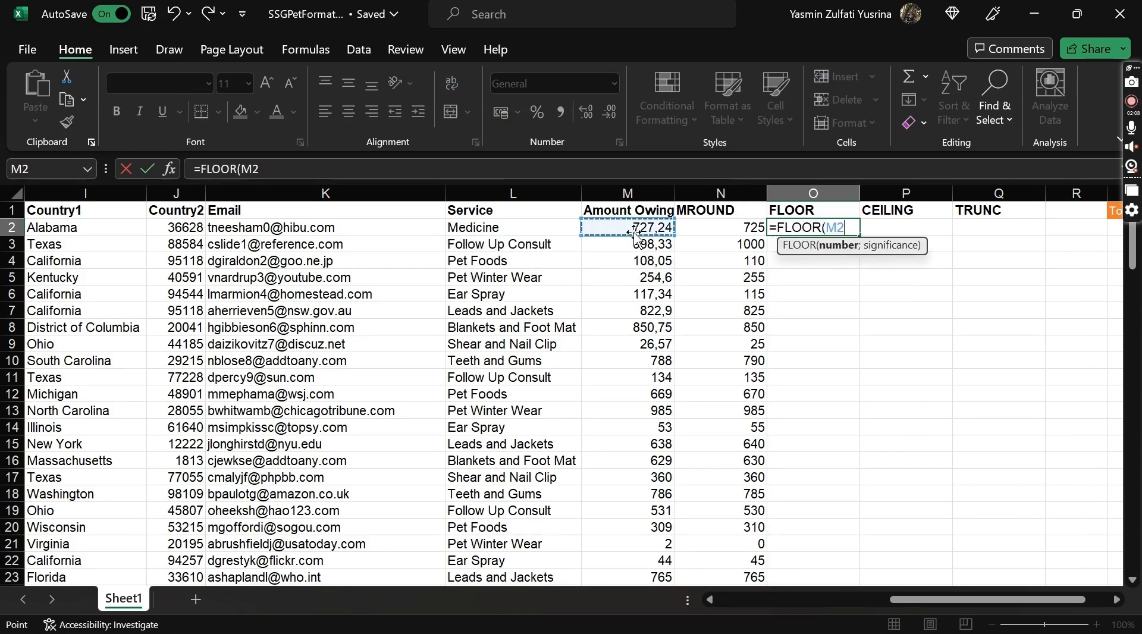
{"action": "type", "text": ";"}
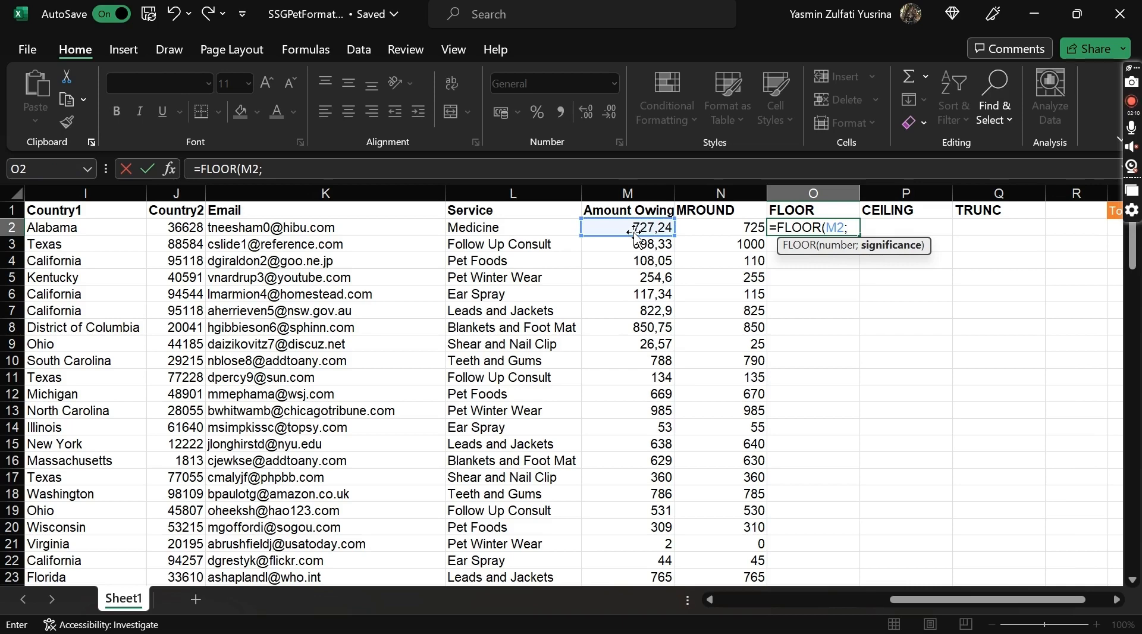
{"action": "type", "text": "5"}
{"action": "key", "text": "Return"}
- Fill the FLOOR formula from O2 down the whole column, and compare the row 5 results of MROUND and FLOOR
{"action": "left_click", "coordinate": [825, 228]}
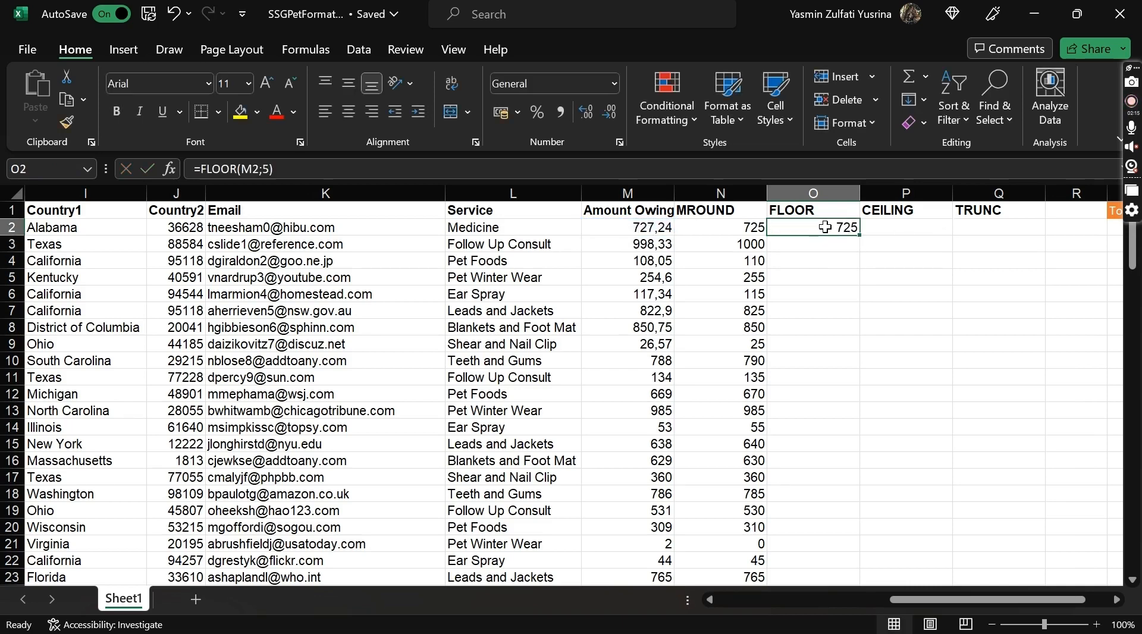
{"action": "double_click", "coordinate": [861, 236]}
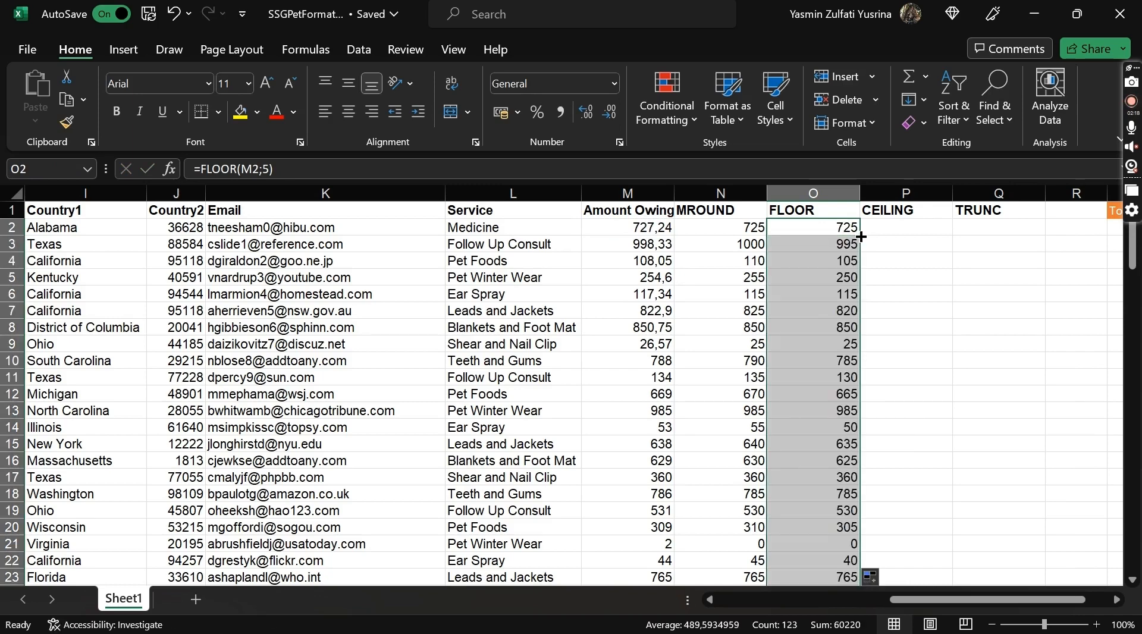
{"action": "left_click", "coordinate": [836, 231]}
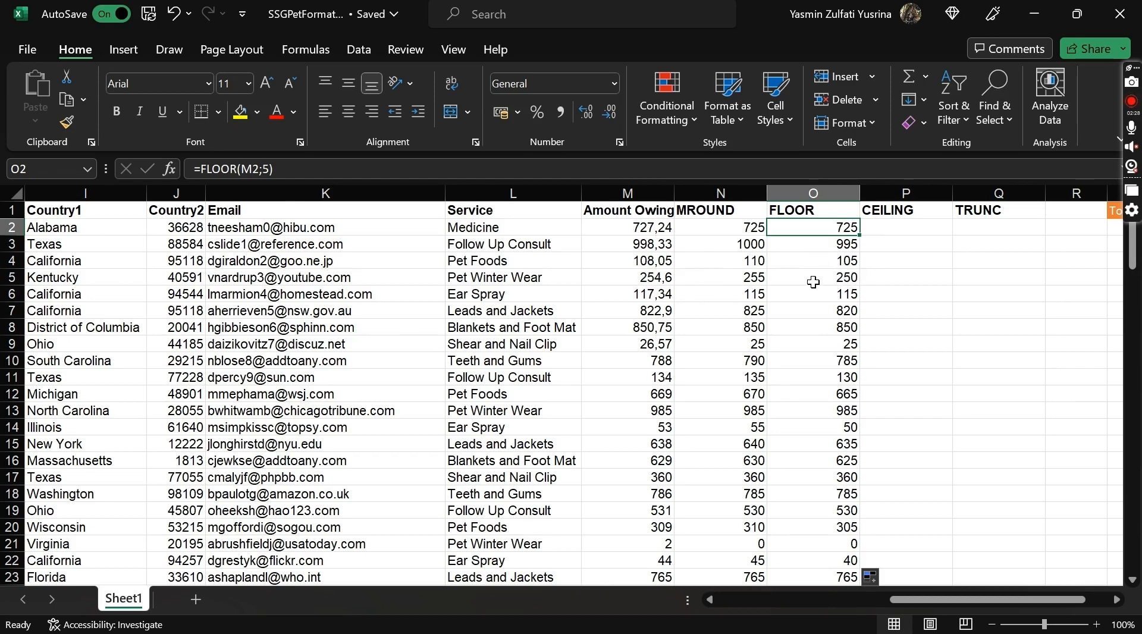
{"action": "left_click", "coordinate": [745, 278]}
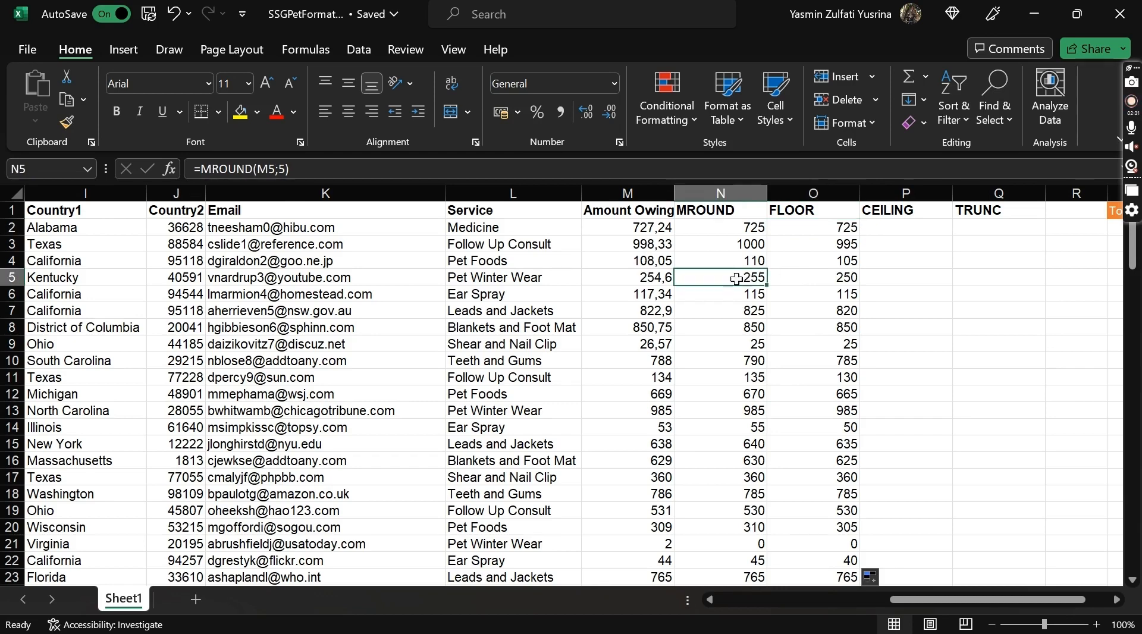
{"action": "left_click", "coordinate": [832, 276]}
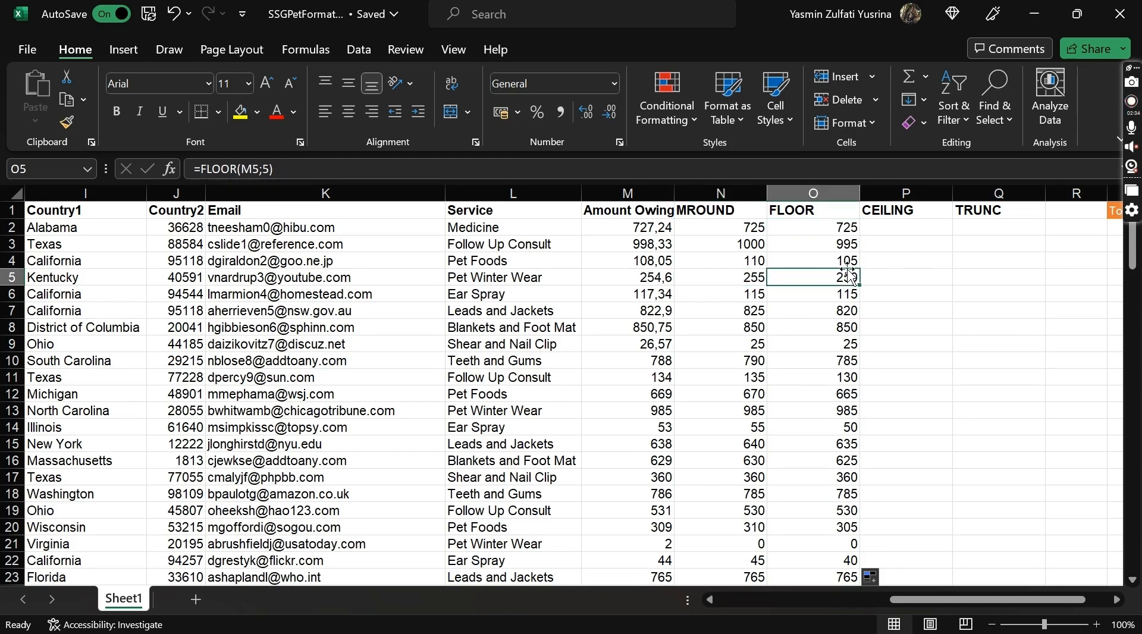
- Enter a CEILING formula in P2 that rounds the Amount Owing in M2 up to a multiple of 5
{"action": "double_click", "coordinate": [910, 227]}
{"action": "type", "text": "=c"}
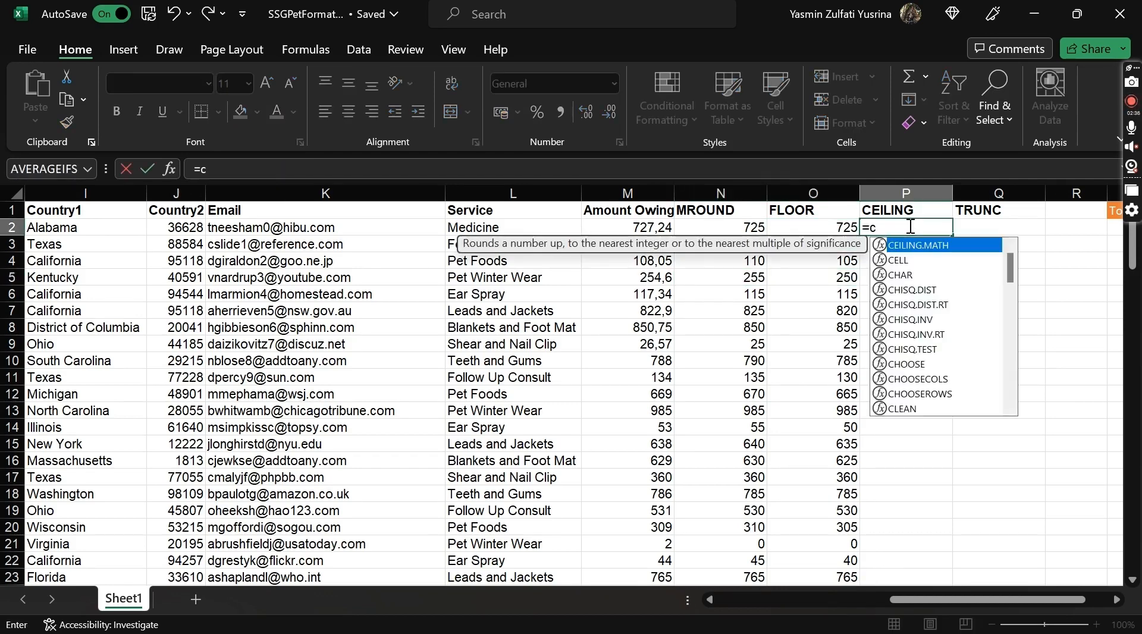
{"action": "type", "text": "eiling("}
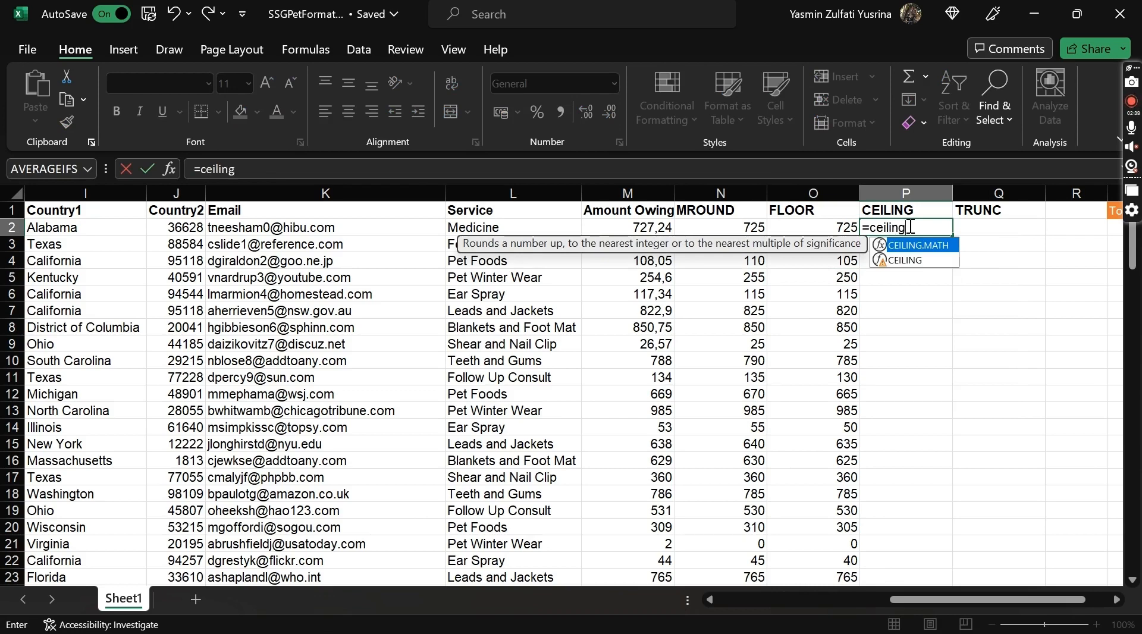
{"action": "left_click", "coordinate": [628, 227]}
{"action": "type", "text": ";"}
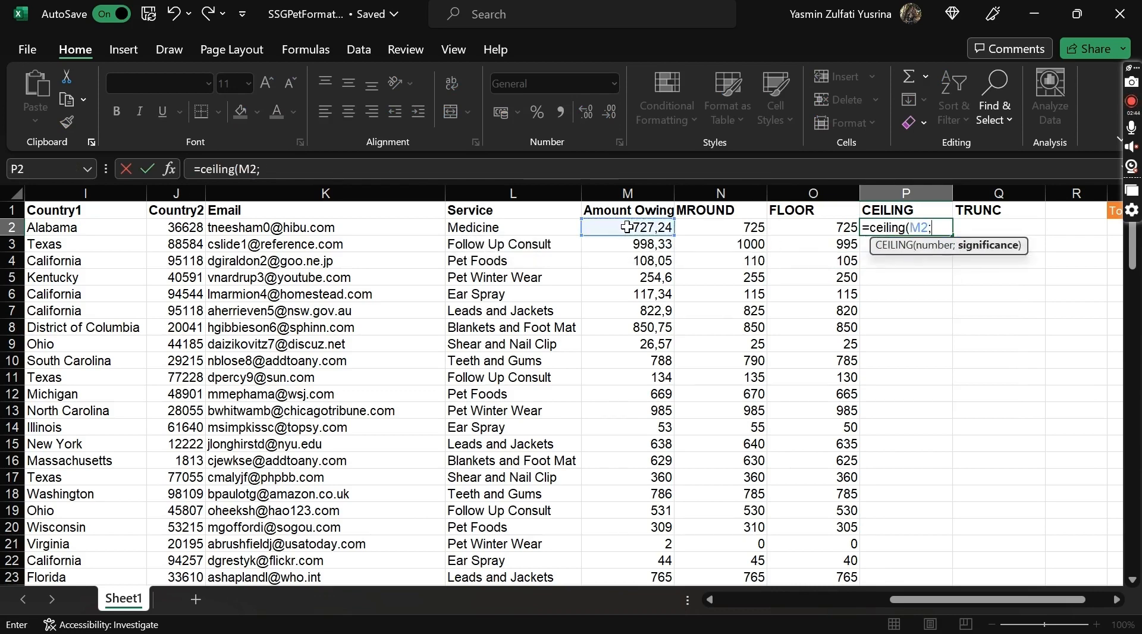
{"action": "type", "text": "5)"}
{"action": "key", "text": "Return"}
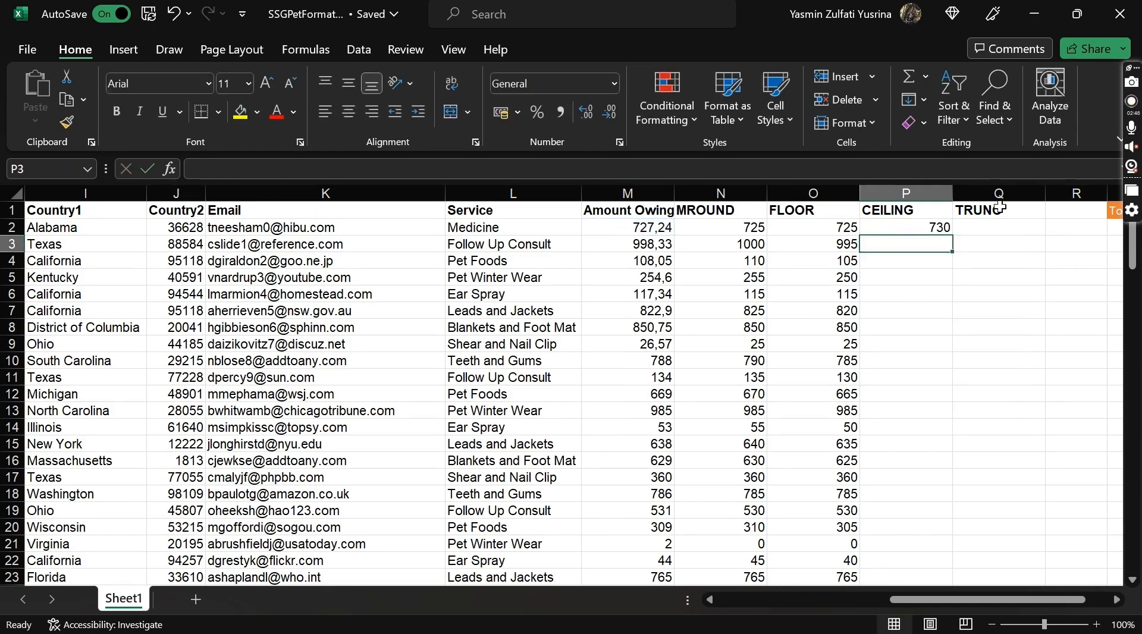
- Fill the CEILING formula from P2 down the whole column, and compare the row 6 results of FLOOR and CEILING
{"action": "left_click", "coordinate": [915, 229]}
{"action": "double_click", "coordinate": [954, 236]}
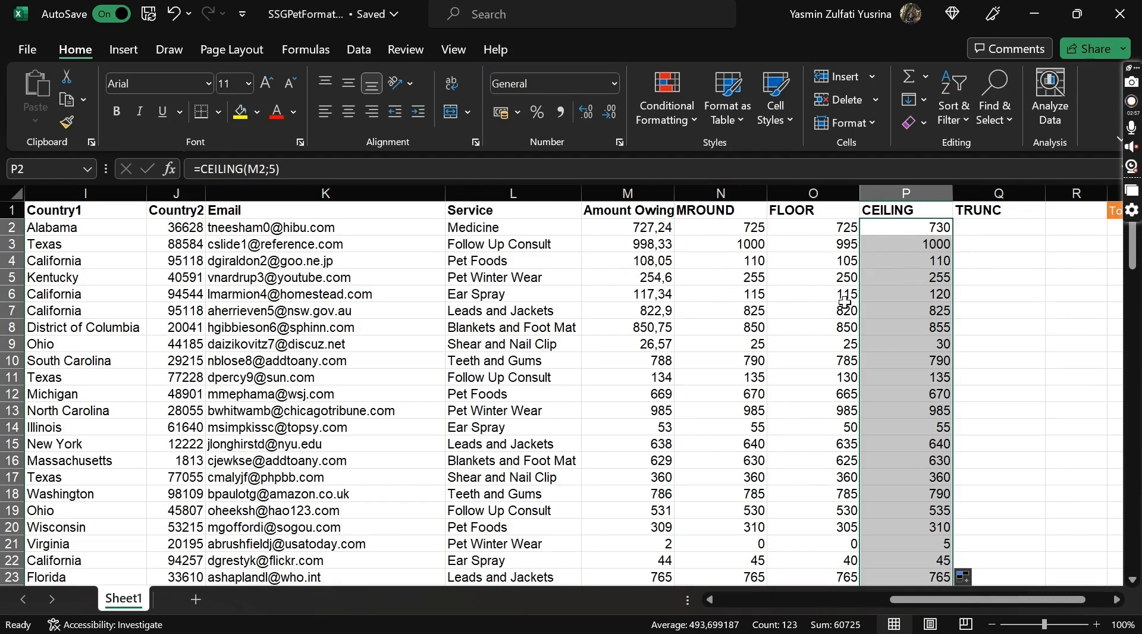
{"action": "left_click", "coordinate": [825, 293]}
{"action": "left_click", "coordinate": [906, 294]}
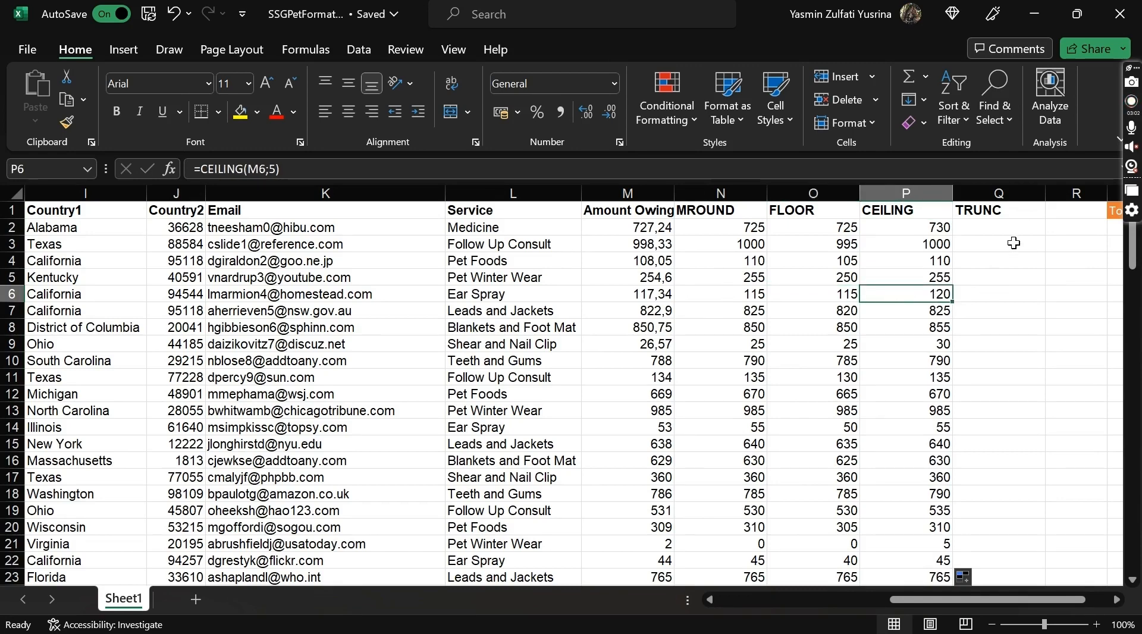
- Enter a TRUNC formula in Q2 that cuts the Amount Owing in M2 to 1 decimal, and fill it down the column
{"action": "left_click", "coordinate": [988, 230]}
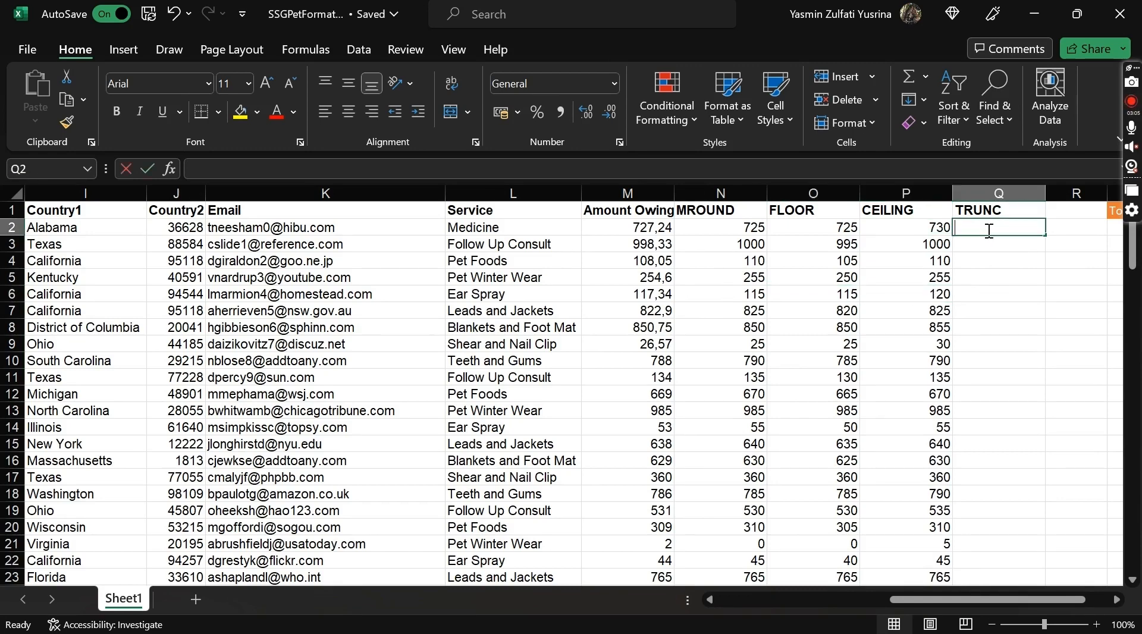
{"action": "type", "text": "=trunc"}
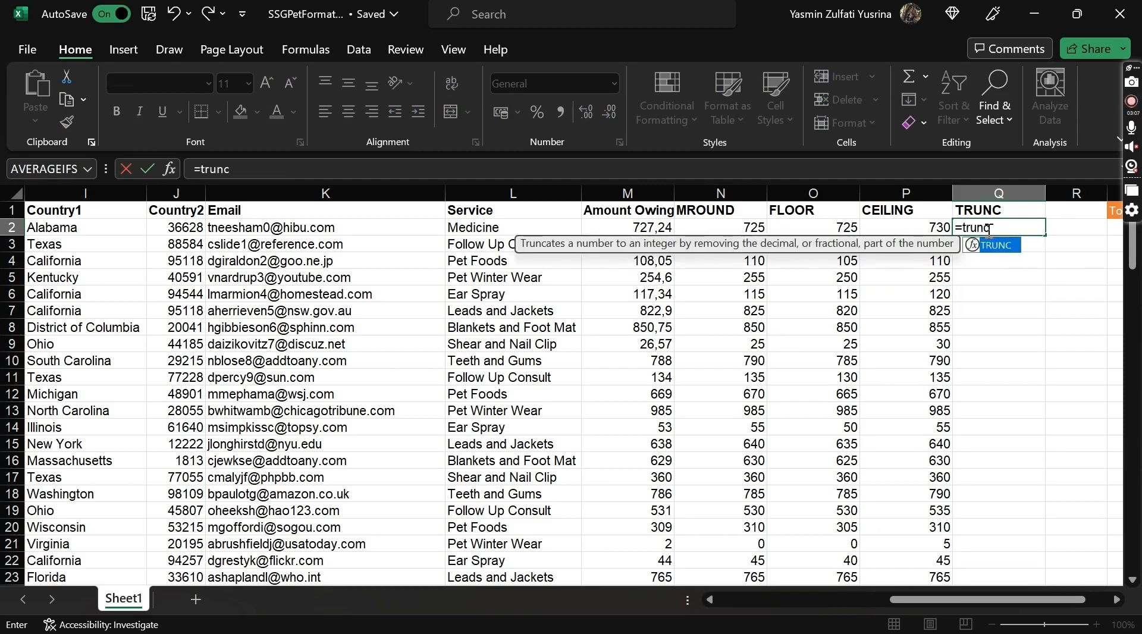
{"action": "key", "text": "Tab"}
{"action": "left_click", "coordinate": [643, 226]}
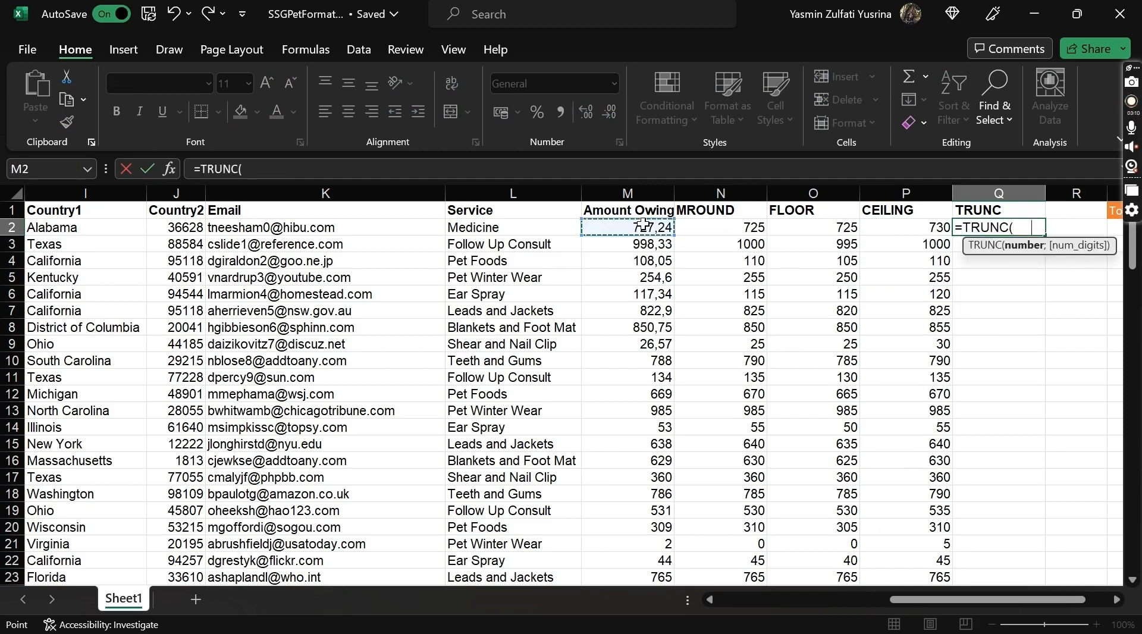
{"action": "type", "text": ";1)"}
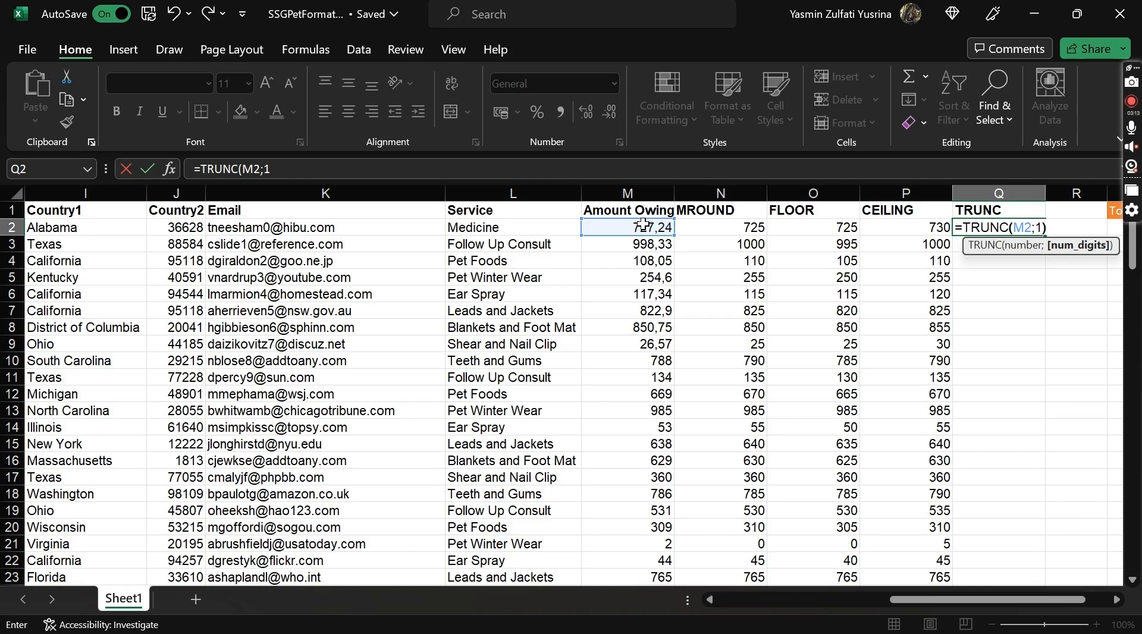
{"action": "key", "text": "ctrl+Return"}
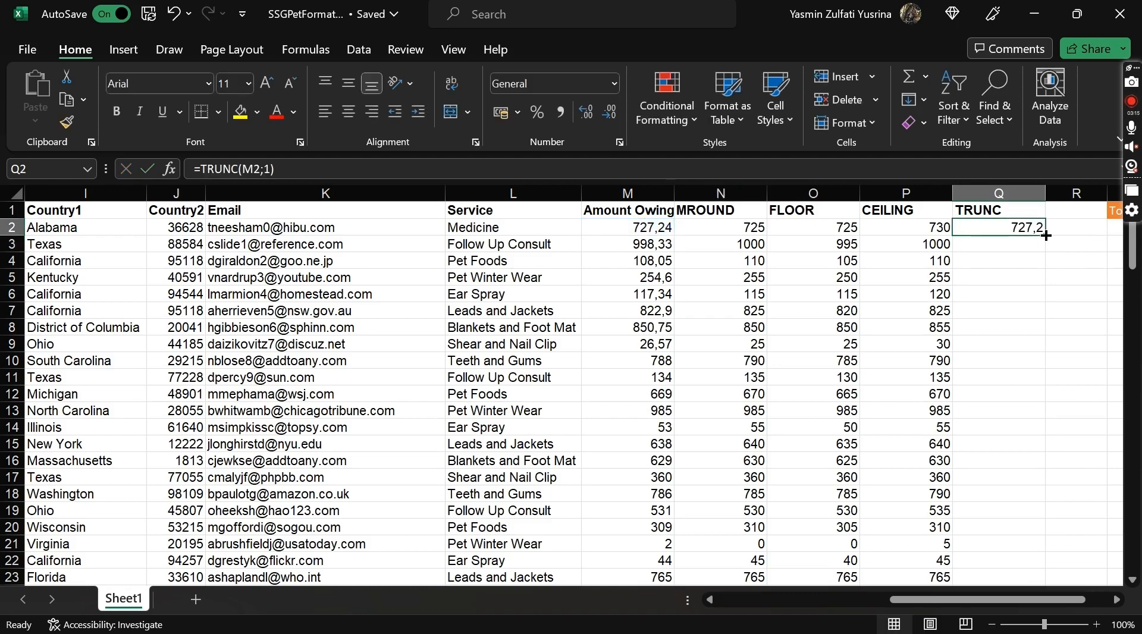
{"action": "double_click", "coordinate": [1047, 236]}
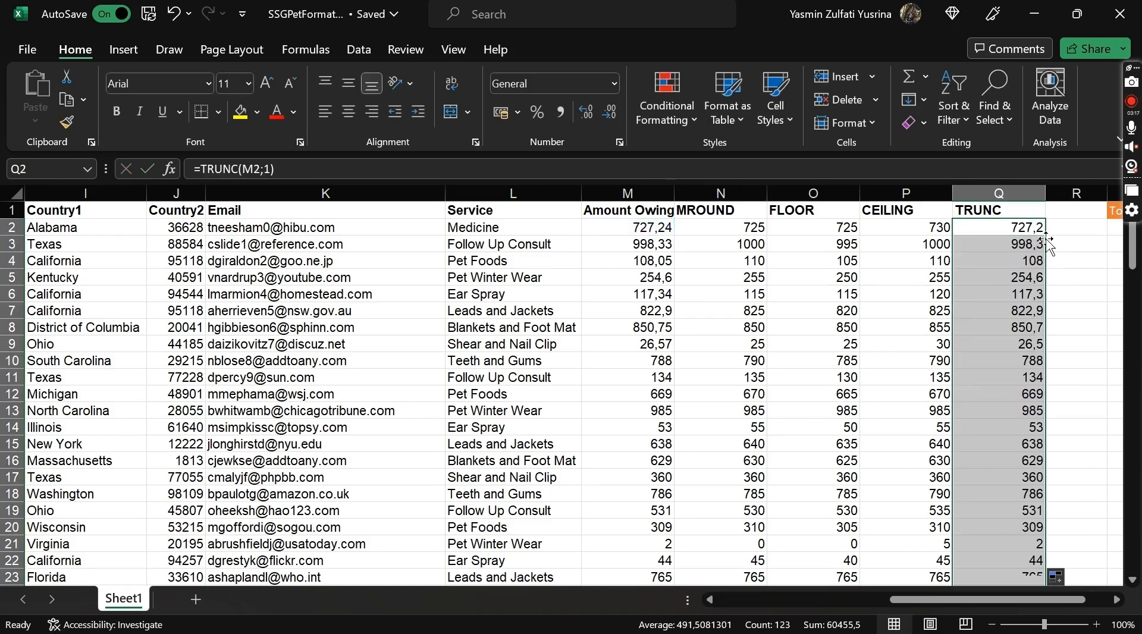
{"action": "left_click", "coordinate": [1015, 232]}
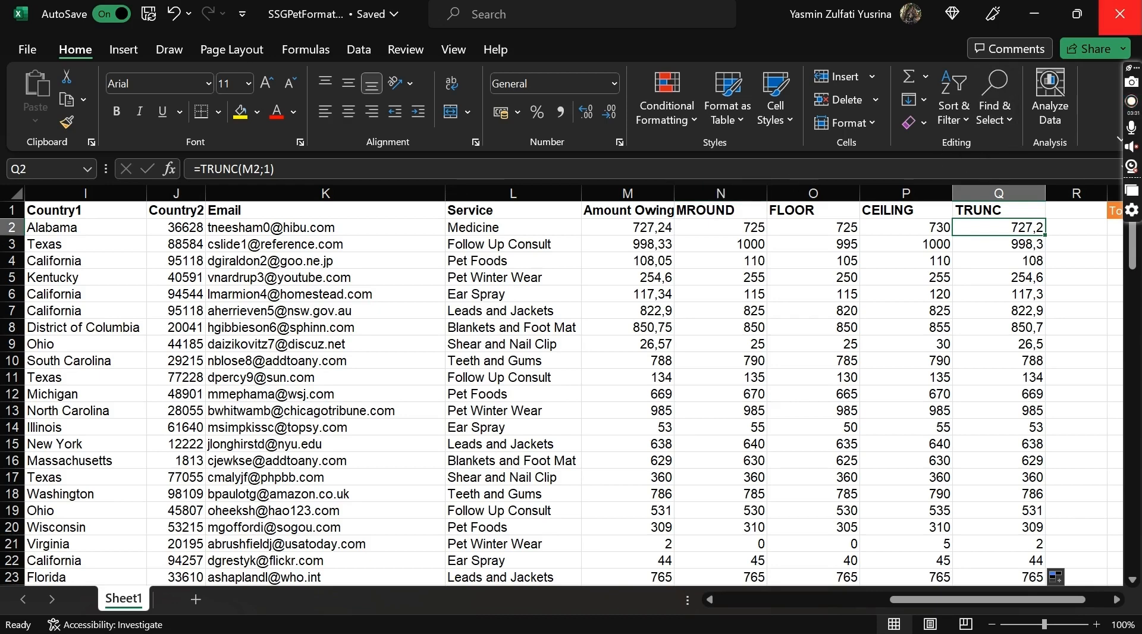
- Close the SSGPetFormat workbook and open Training Schedule.xlsx from the chapter-12 folder
{"action": "left_click", "coordinate": [1120, 13]}
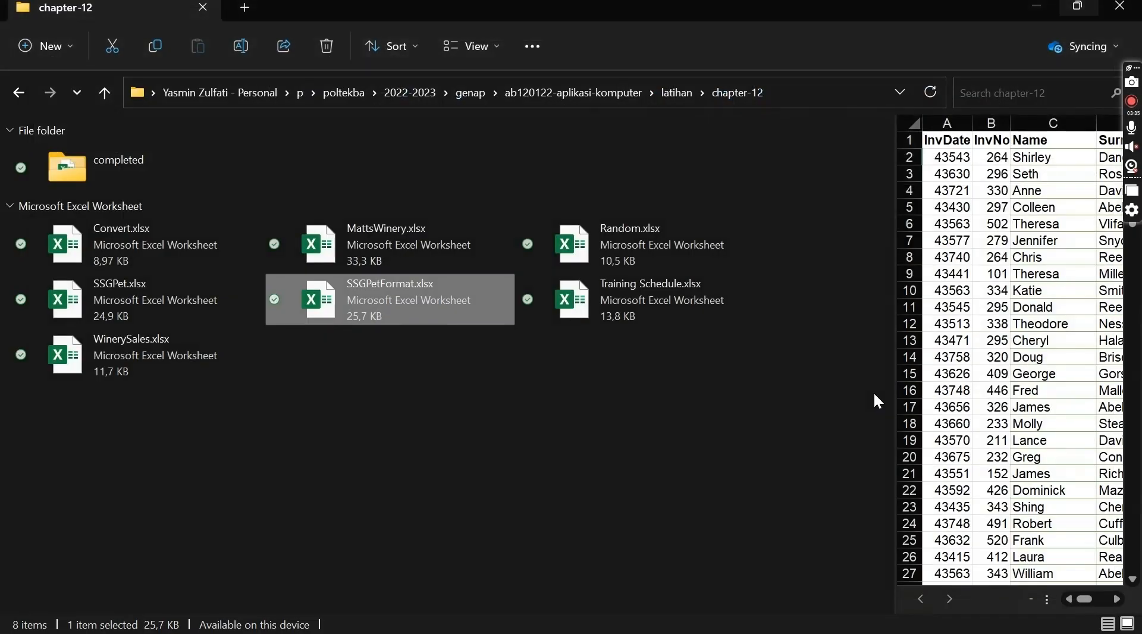
{"action": "left_click", "coordinate": [795, 538]}
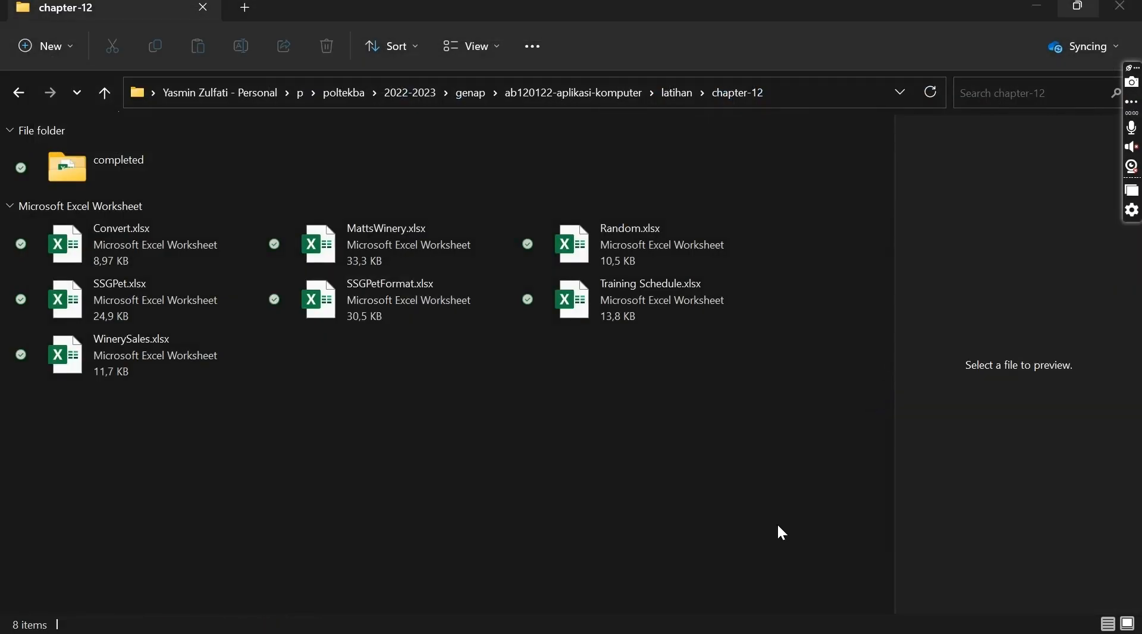
{"action": "double_click", "coordinate": [640, 313]}
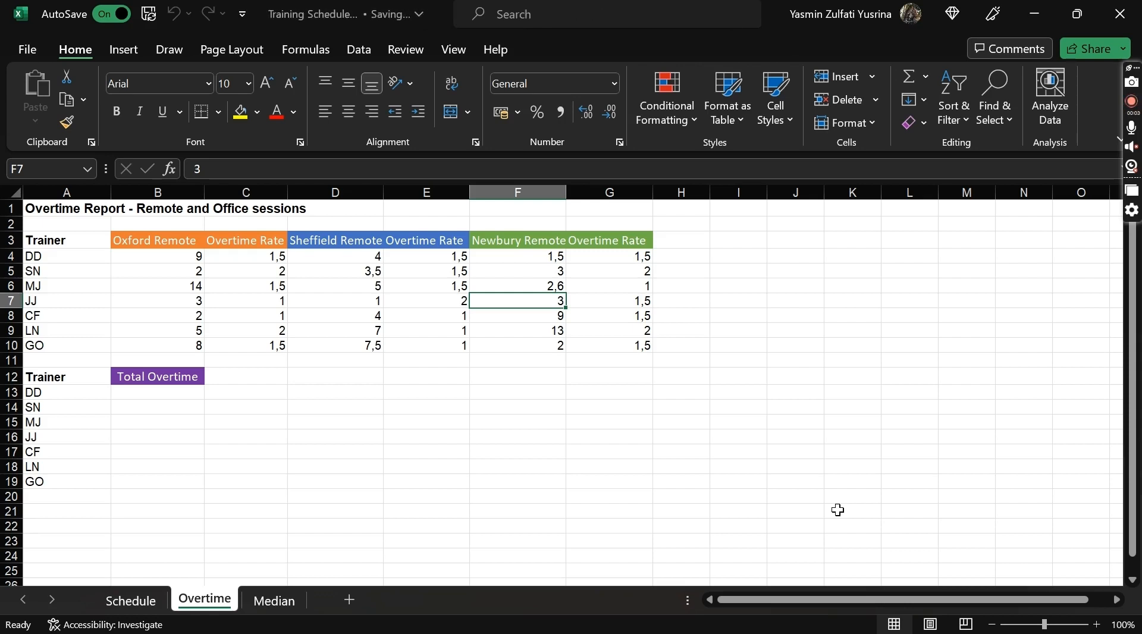
- Enter an AGGREGATE formula in B13 that sums B4, D4 and F4 with function 9 and option 5, ignoring hidden rows
{"action": "left_click", "coordinate": [192, 398]}
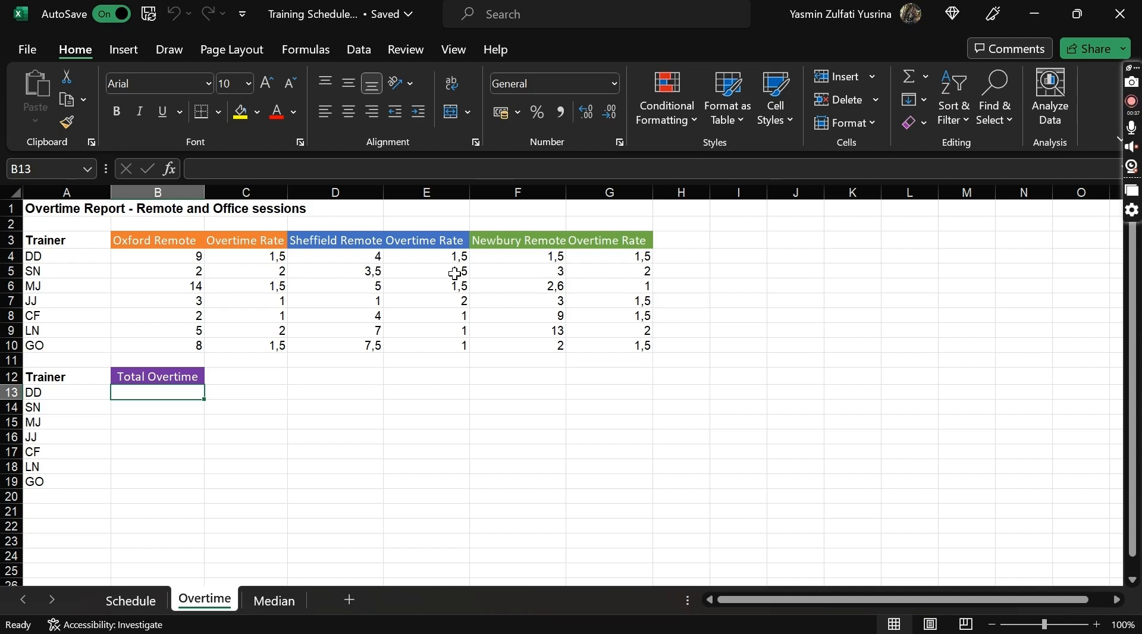
{"action": "type", "text": "=agg"}
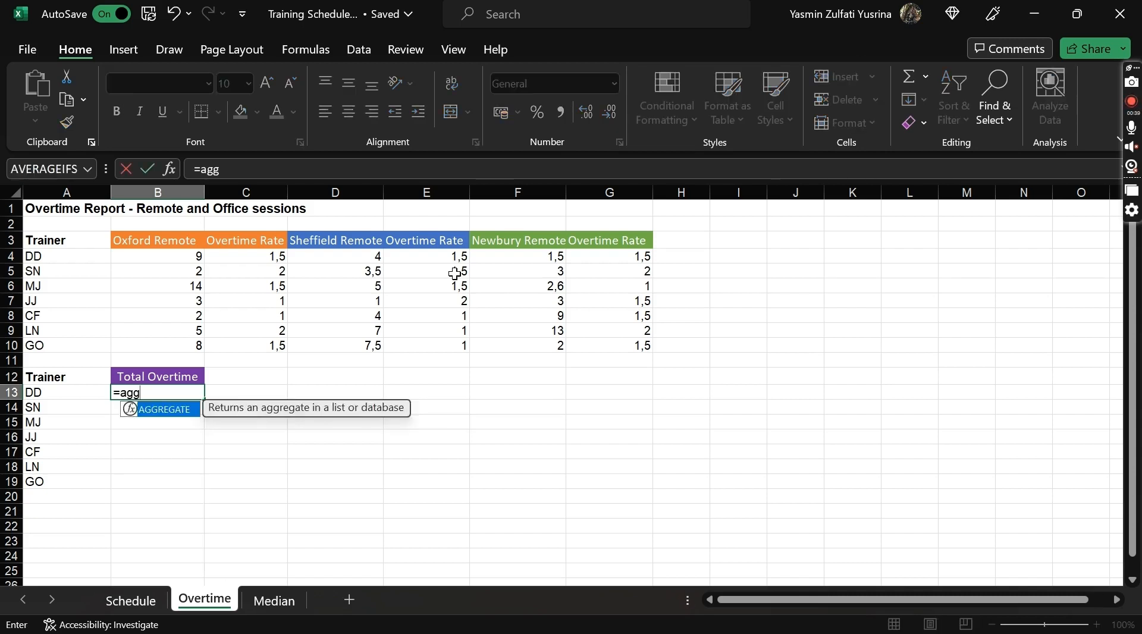
{"action": "key", "text": "Tab"}
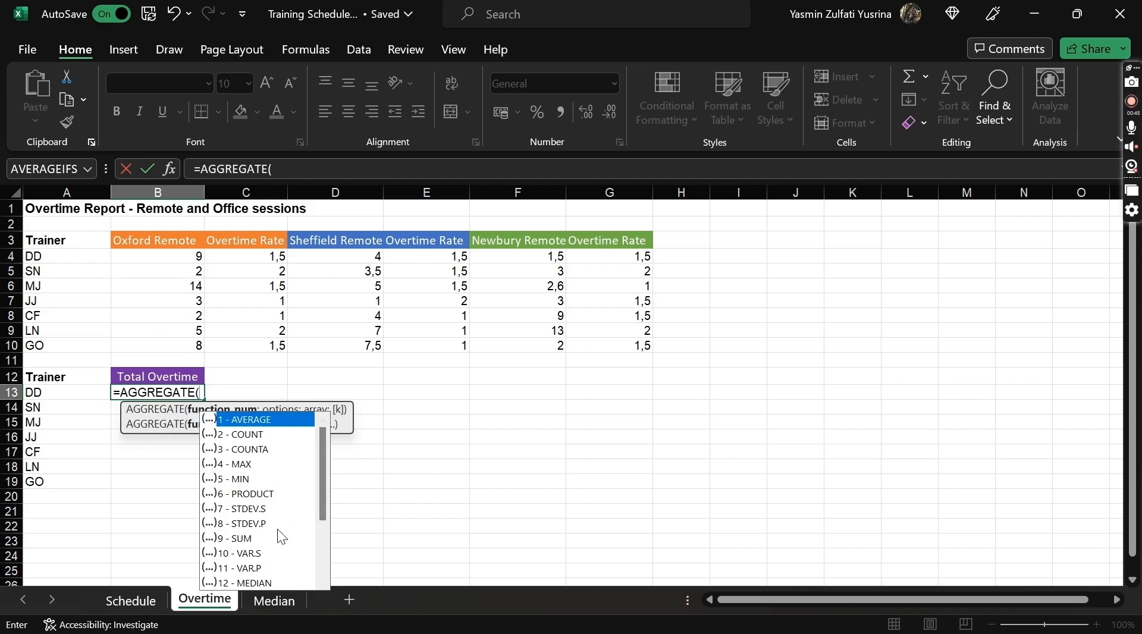
{"action": "scroll", "coordinate": [268, 514], "scroll_direction": "down", "scroll_amount": 2}
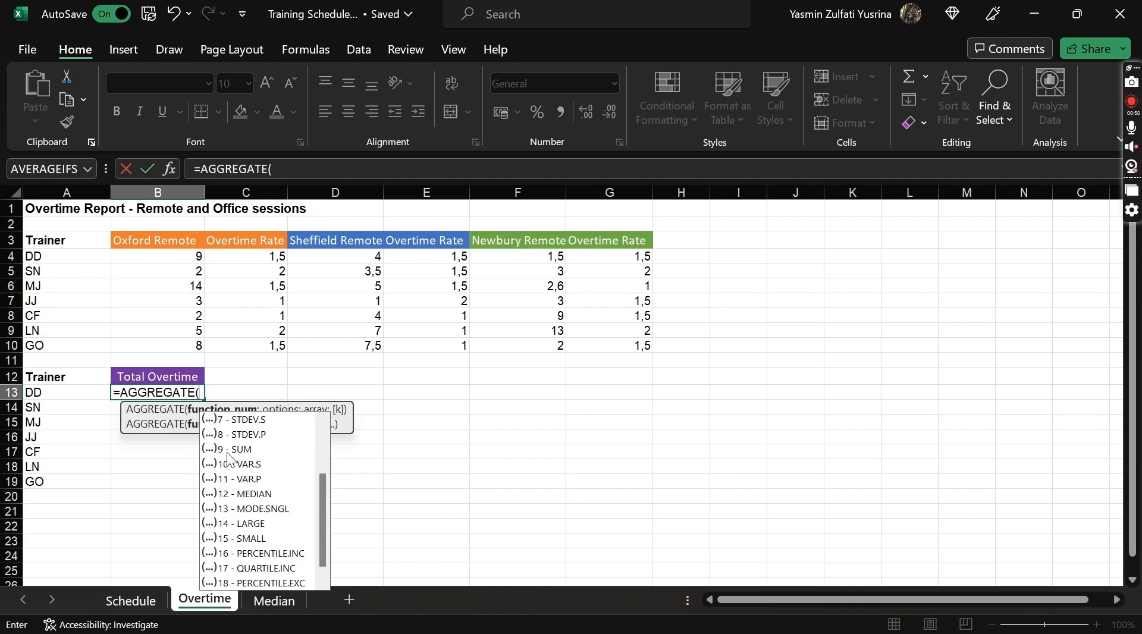
{"action": "type", "text": "9;"}
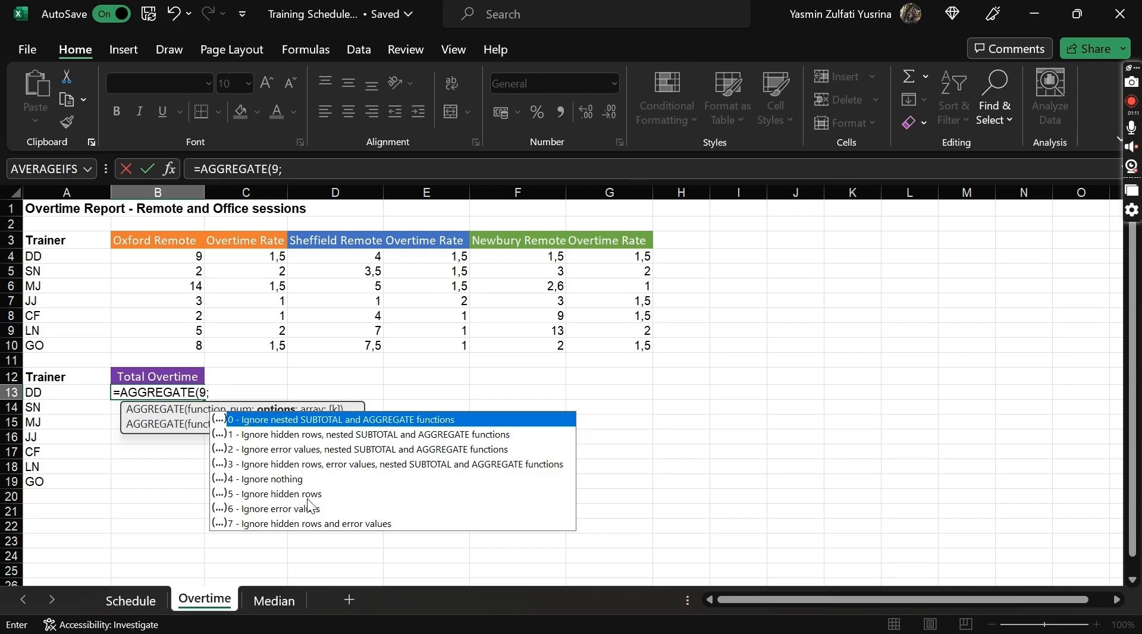
{"action": "type", "text": "5;"}
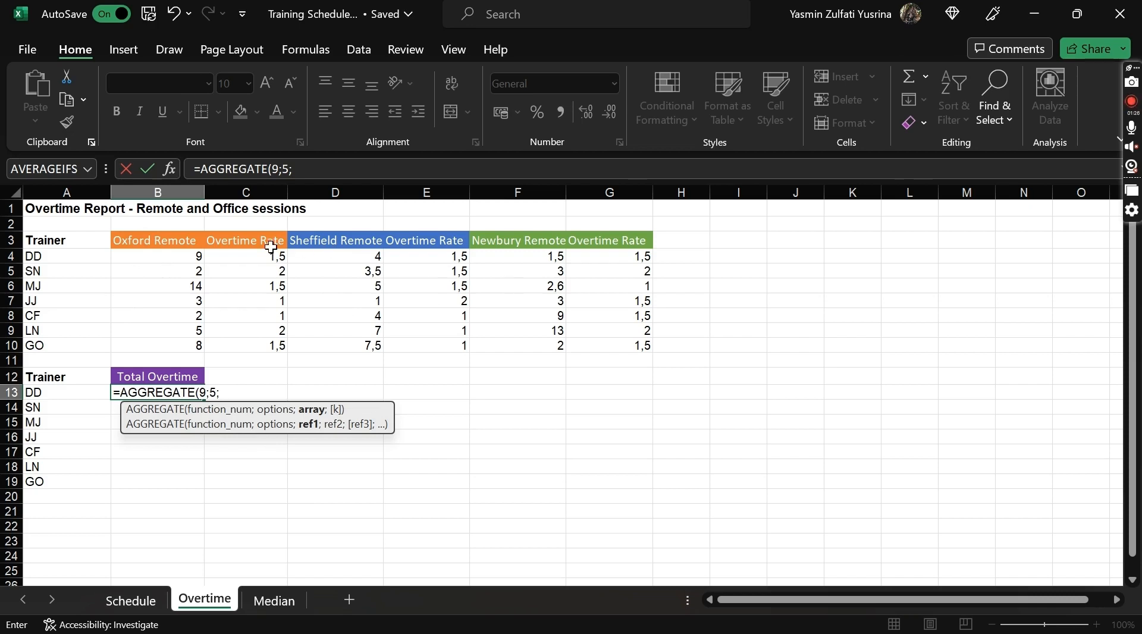
{"action": "left_click", "coordinate": [194, 260]}
{"action": "type", "text": ";"}
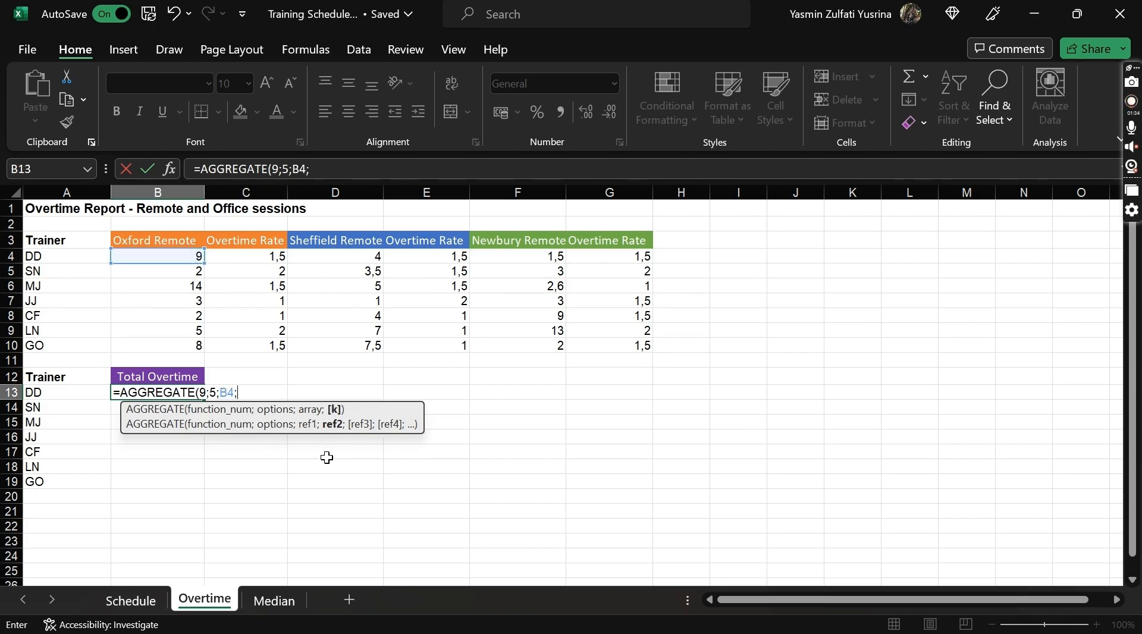
{"action": "left_click", "coordinate": [364, 259]}
{"action": "type", "text": ";"}
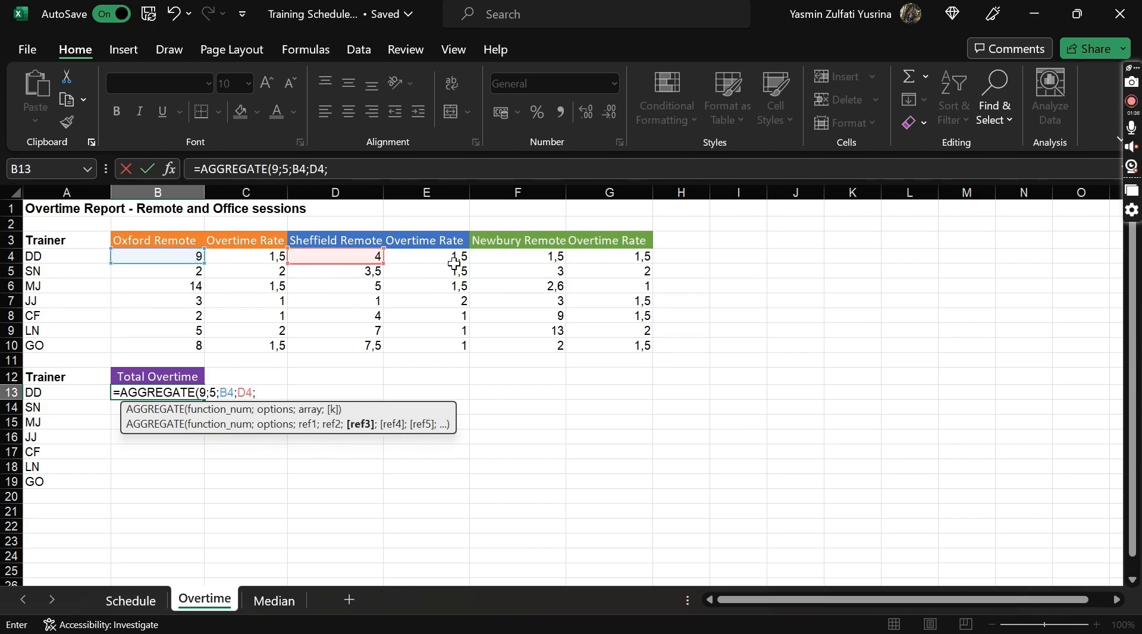
{"action": "left_click", "coordinate": [519, 256]}
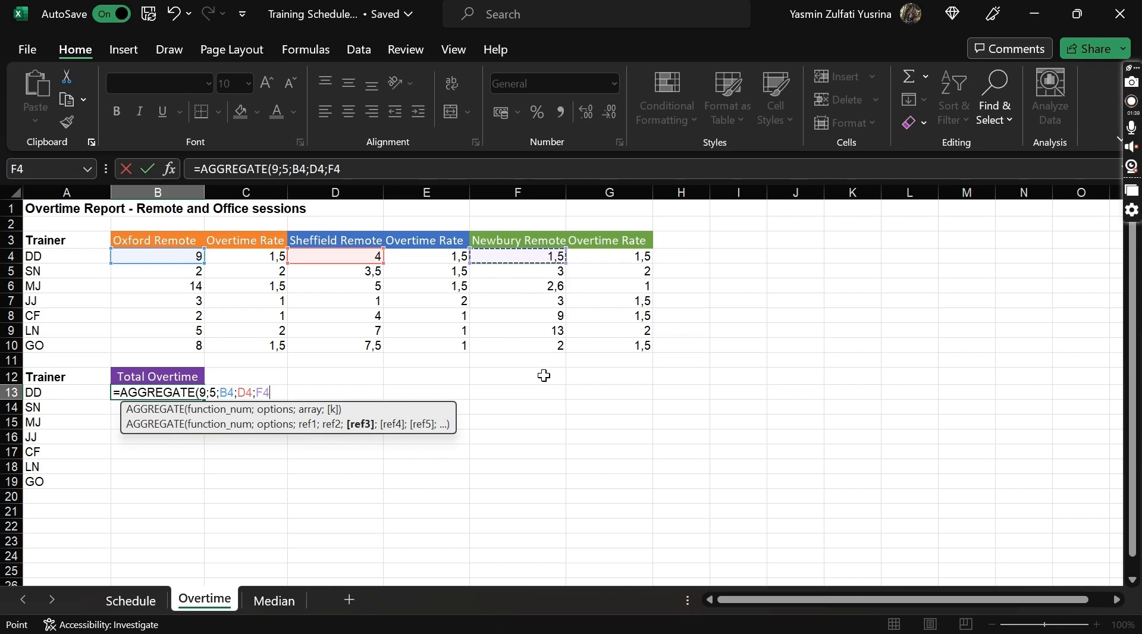
{"action": "type", "text": ")"}
{"action": "key", "text": "Return"}
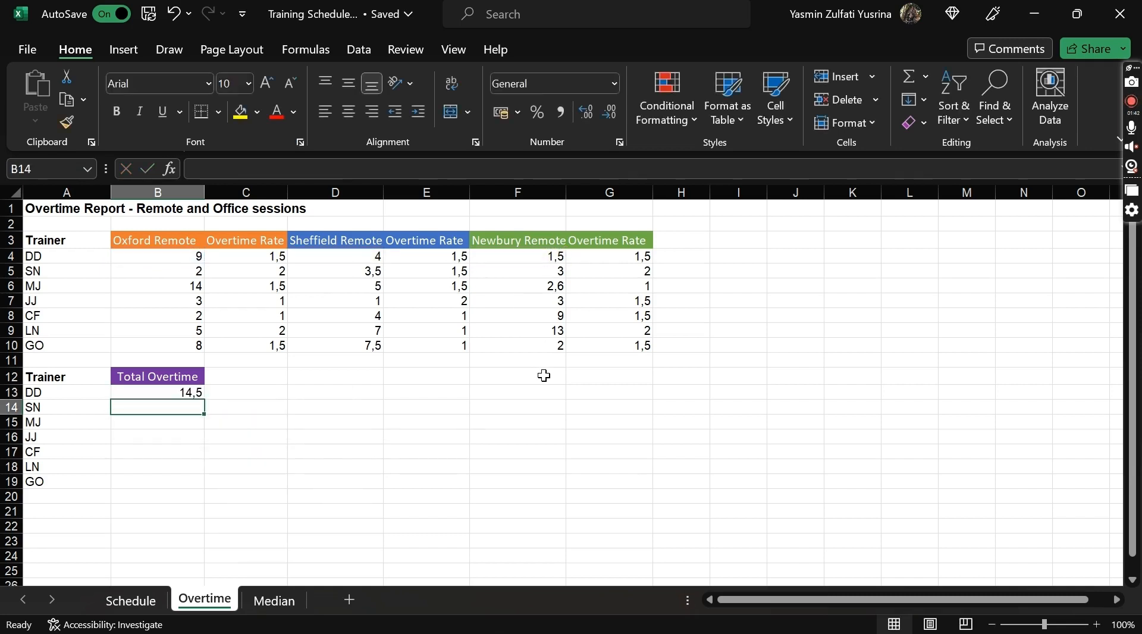
- Fill the AGGREGATE formula from B13 down to B19 for all trainers, and check the formula in B13
{"action": "key", "text": "Up"}
{"action": "double_click", "coordinate": [204, 400]}
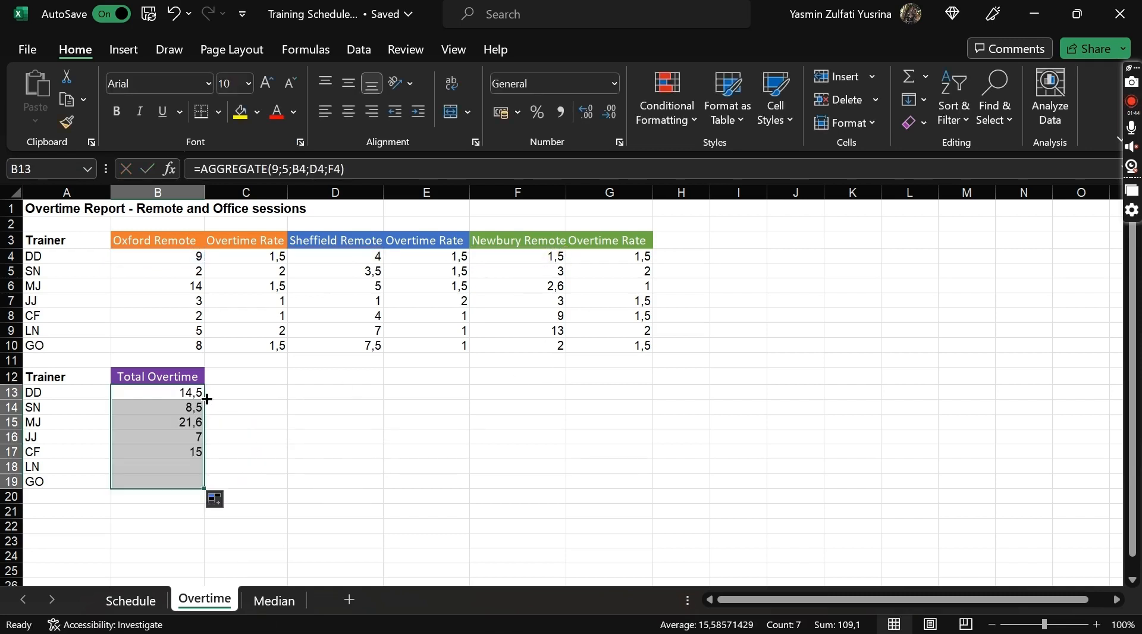
{"action": "left_click", "coordinate": [179, 391]}
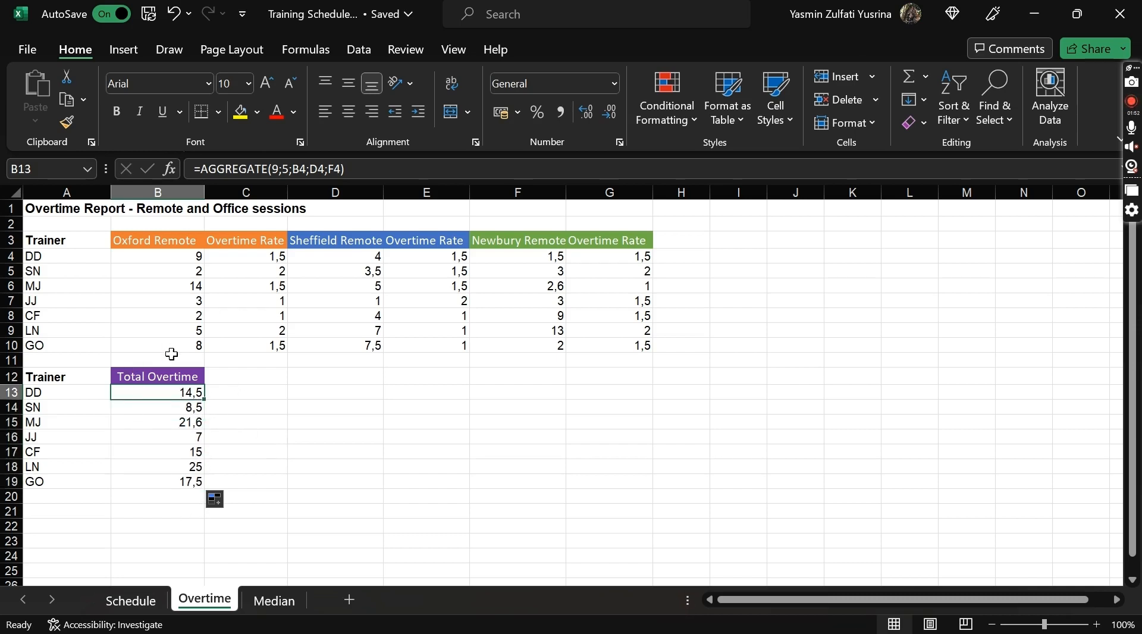
- Hide row 7 of trainer JJ to test how the AGGREGATE totals react to hidden rows
{"action": "left_click", "coordinate": [12, 300]}
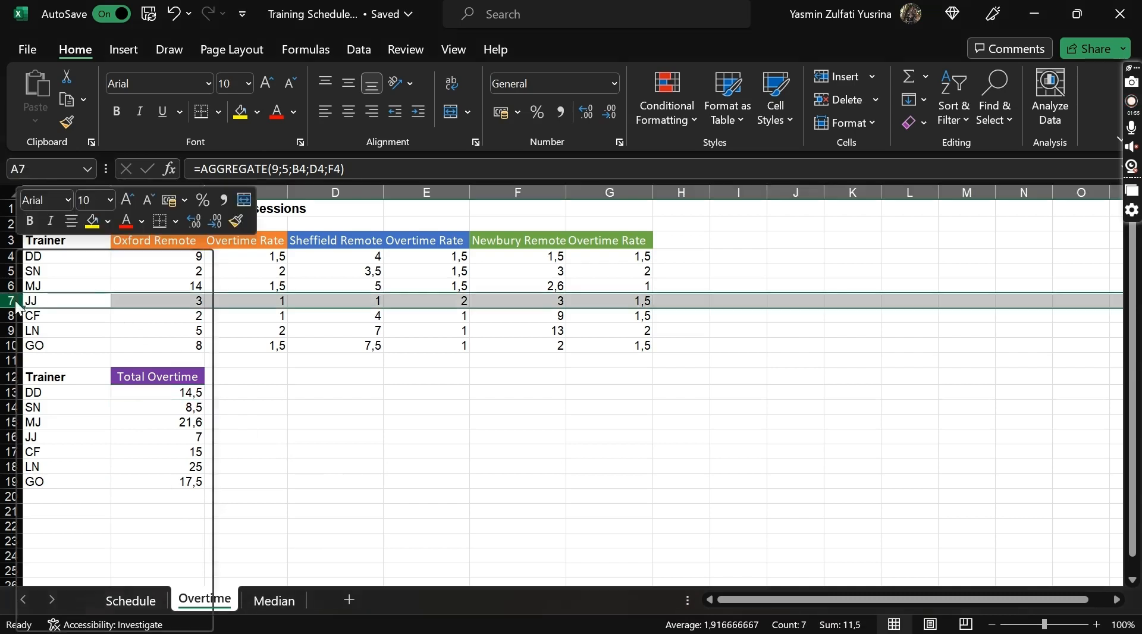
{"action": "right_click", "coordinate": [13, 300]}
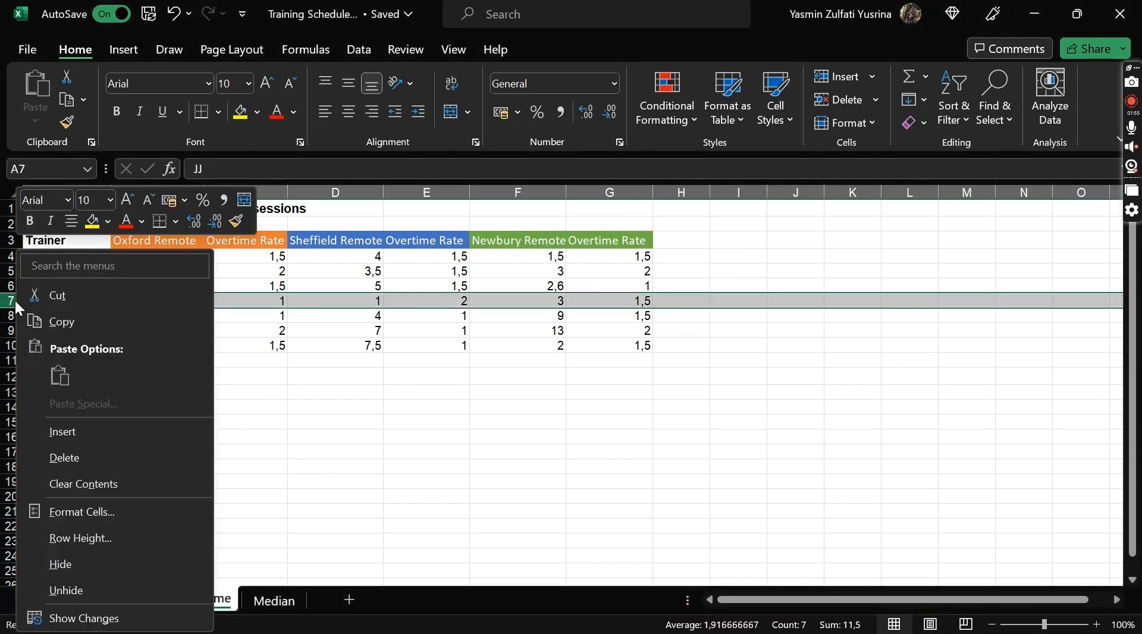
{"action": "left_click", "coordinate": [86, 556]}
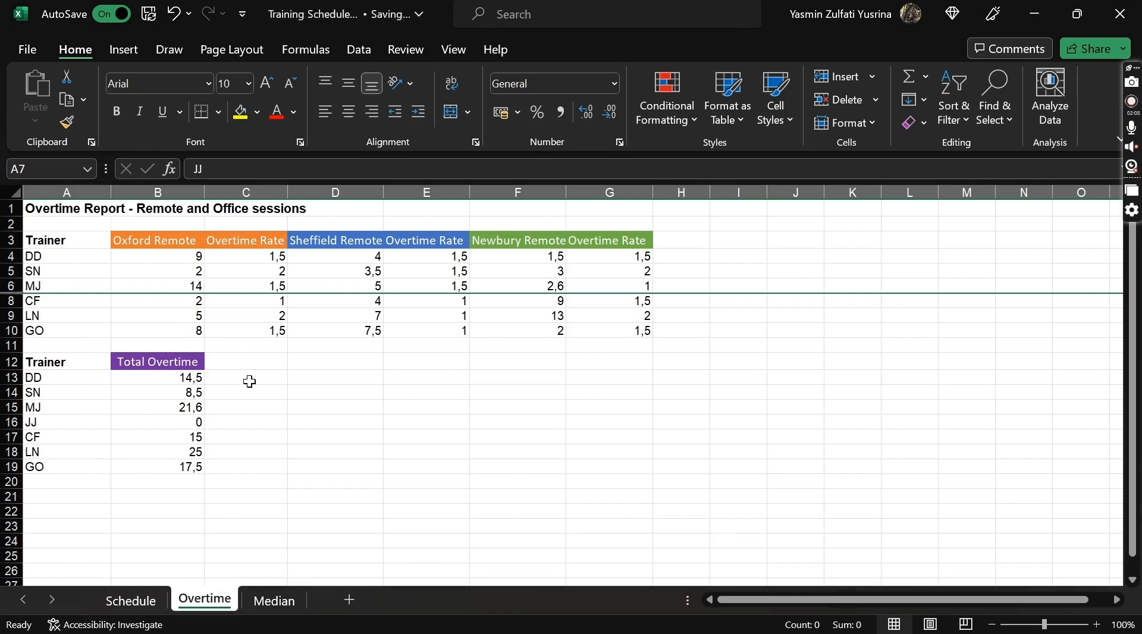
- Unhide row 7 between the rows of trainers MJ and CF
{"action": "left_click", "coordinate": [12, 278]}
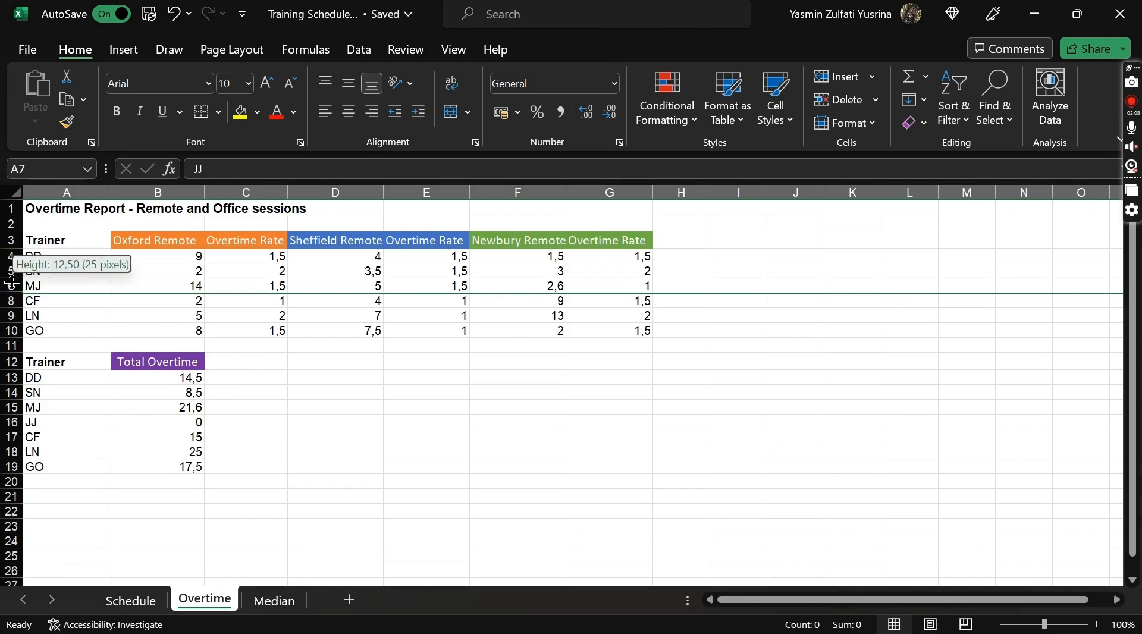
{"action": "left_click_drag", "start_coordinate": [11, 285], "coordinate": [11, 300]}
{"action": "right_click", "coordinate": [11, 301]}
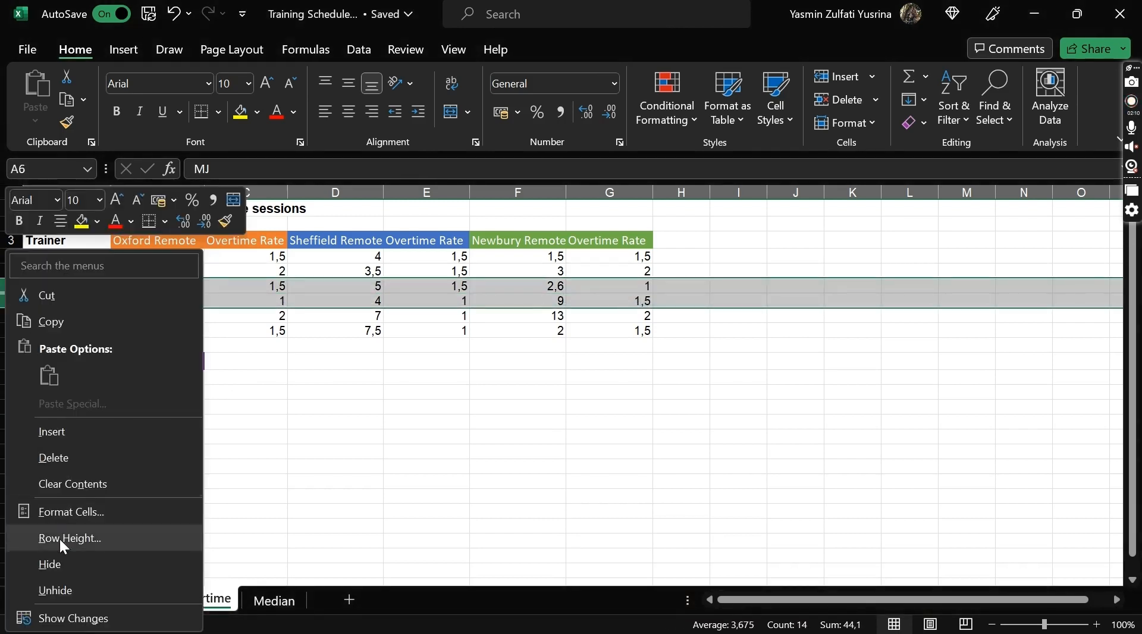
{"action": "left_click", "coordinate": [48, 588]}
- Enter a SUM formula in C13 adding B4, D4 and F4, and fill it down to C19 for all trainers
{"action": "left_click", "coordinate": [249, 399]}
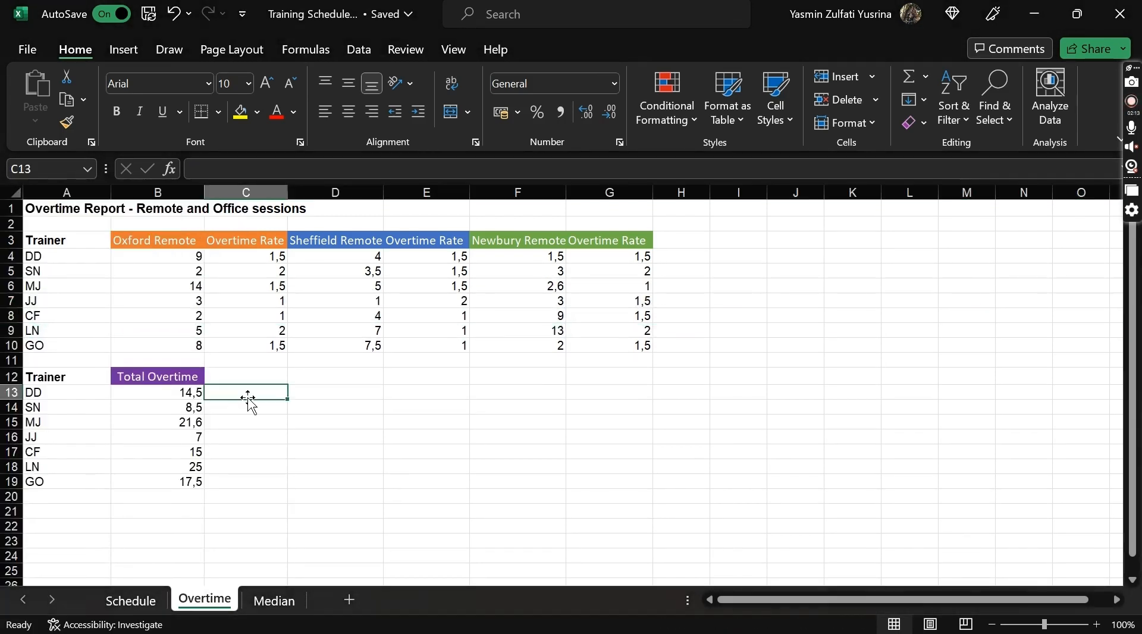
{"action": "type", "text": "=sum"}
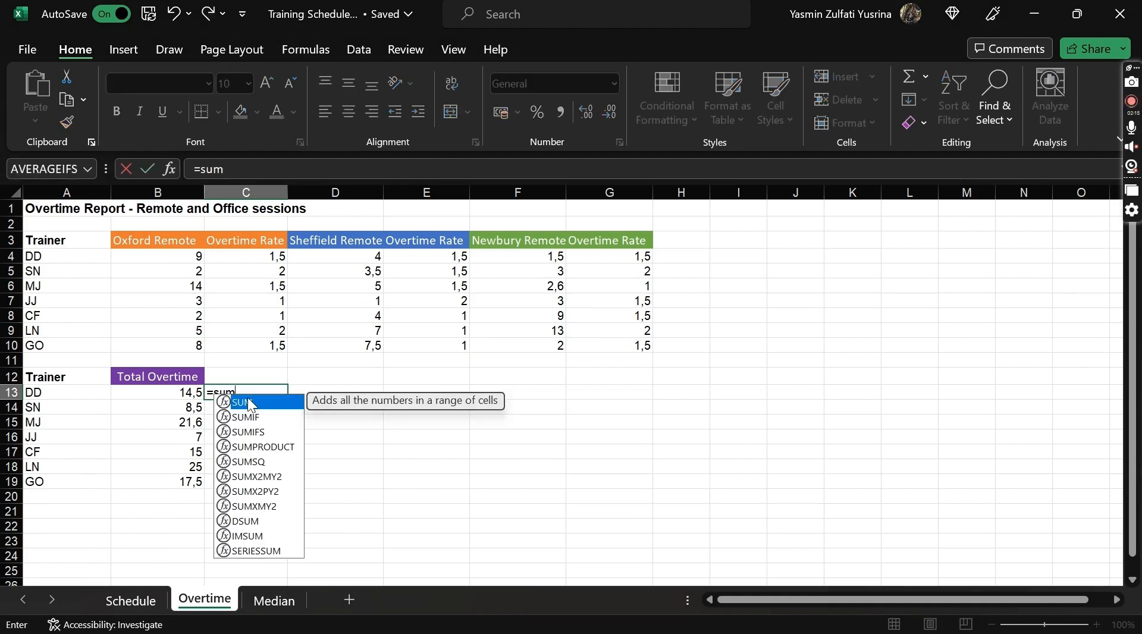
{"action": "type", "text": "("}
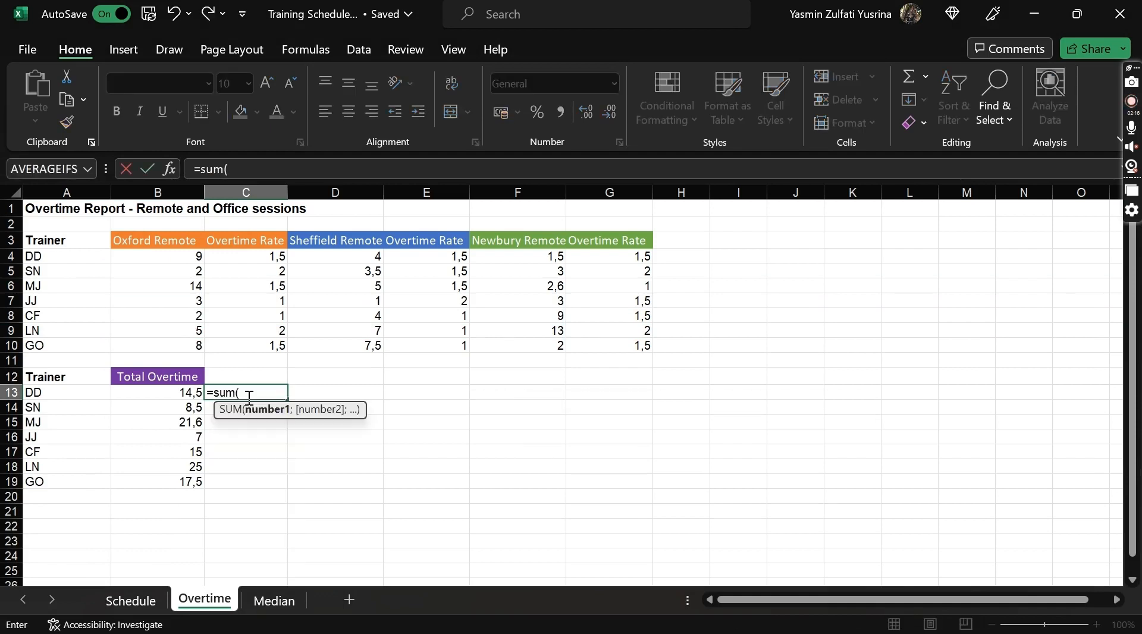
{"action": "left_click", "coordinate": [173, 258]}
{"action": "type", "text": ";"}
{"action": "left_click", "coordinate": [332, 259]}
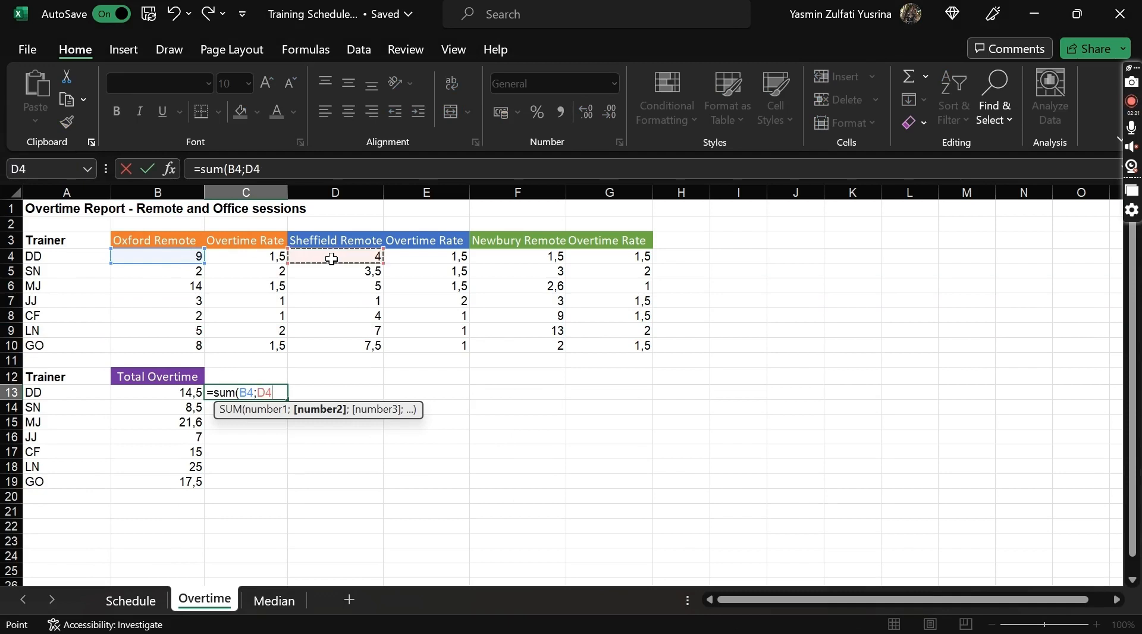
{"action": "type", "text": ";"}
{"action": "left_click", "coordinate": [487, 257]}
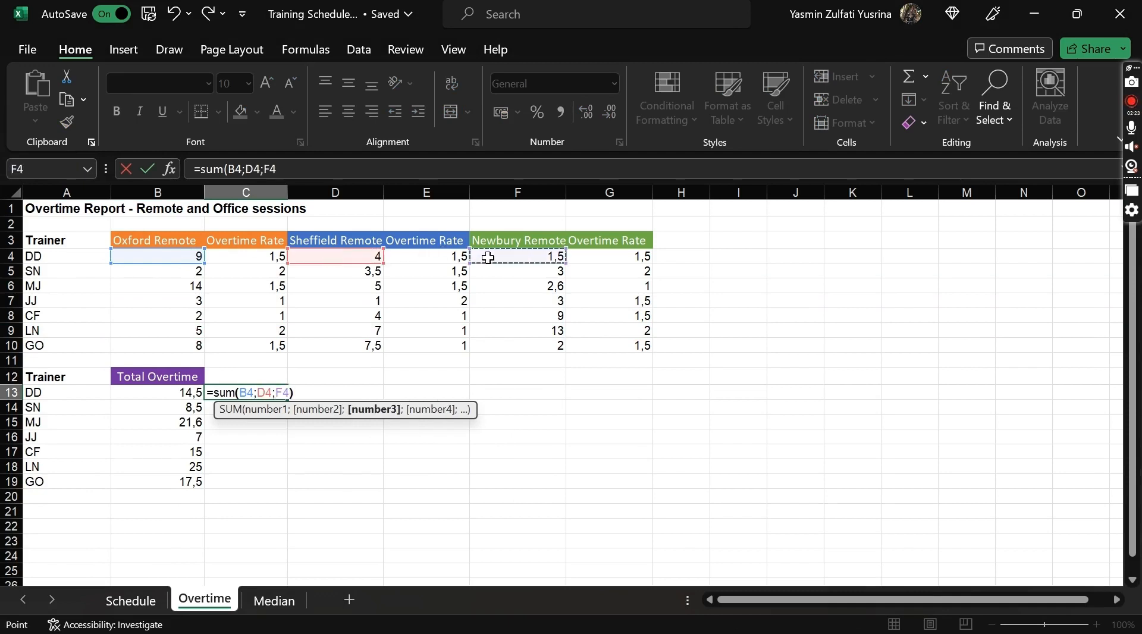
{"action": "key", "text": "Return"}
{"action": "left_click", "coordinate": [272, 387]}
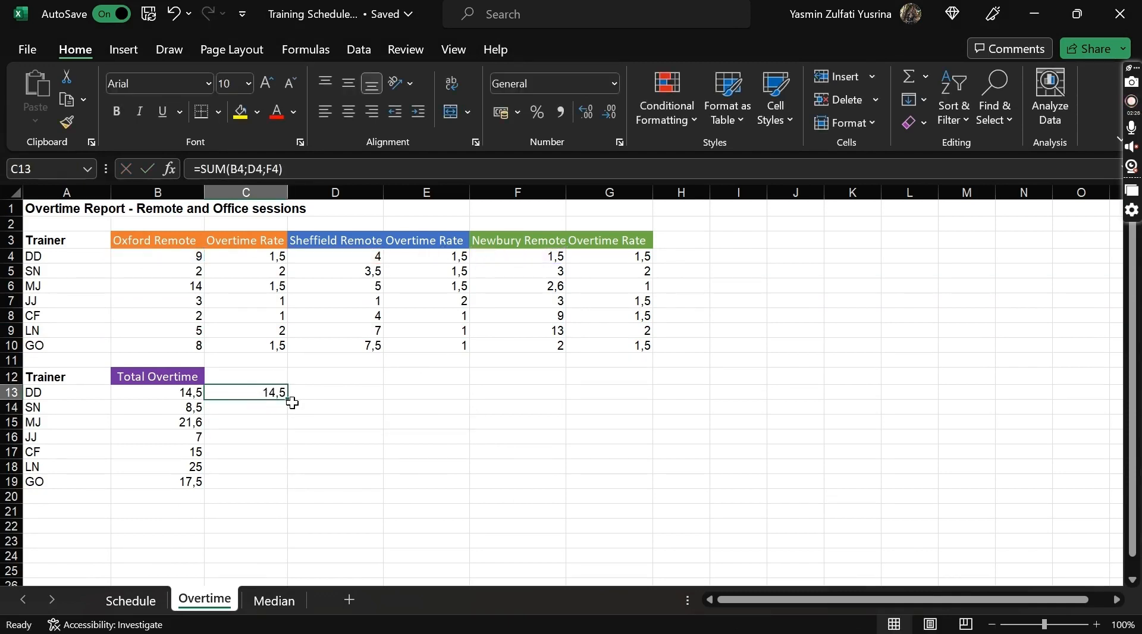
{"action": "double_click", "coordinate": [288, 399]}
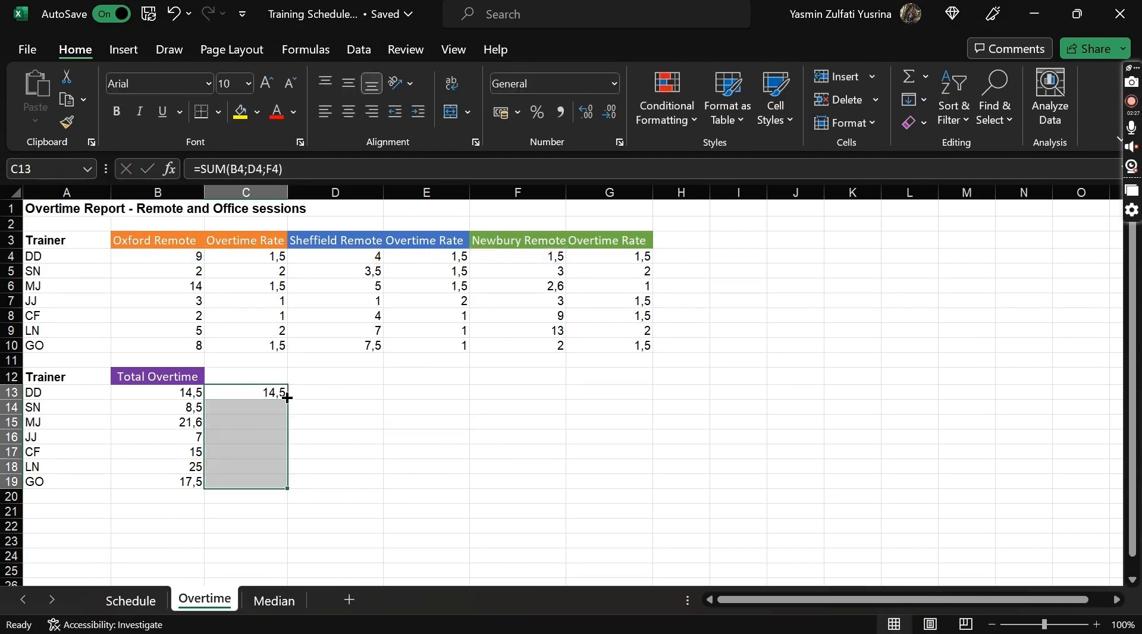
- Hide row 7 of trainer JJ to compare how the AGGREGATE and SUM totals treat hidden rows
{"action": "left_click", "coordinate": [175, 397]}
{"action": "right_click", "coordinate": [16, 302]}
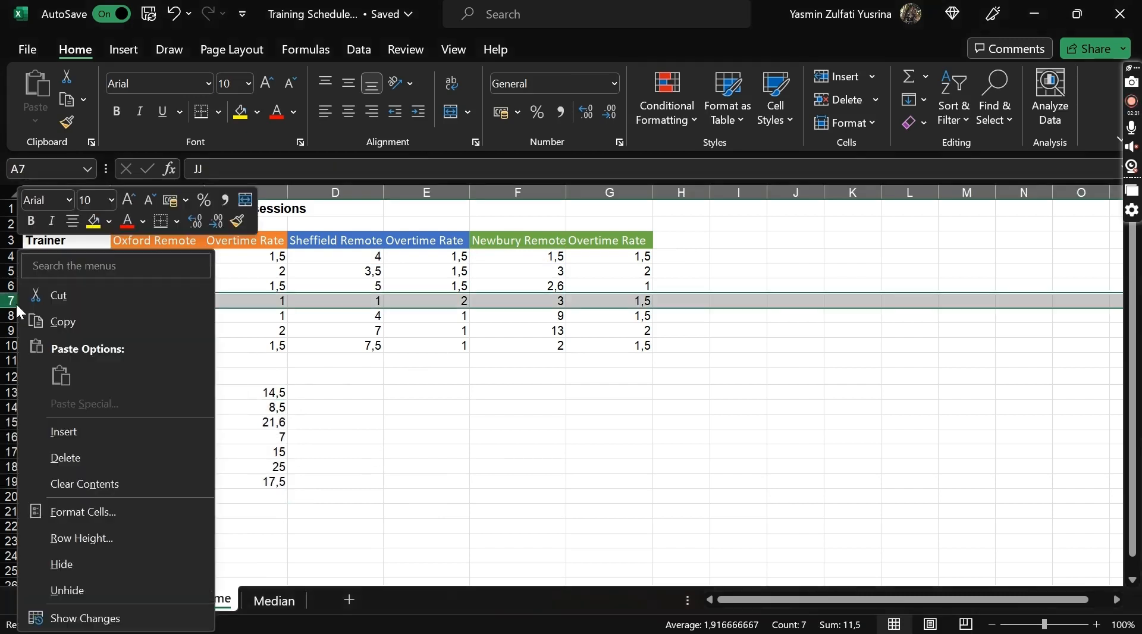
{"action": "left_click", "coordinate": [77, 556]}
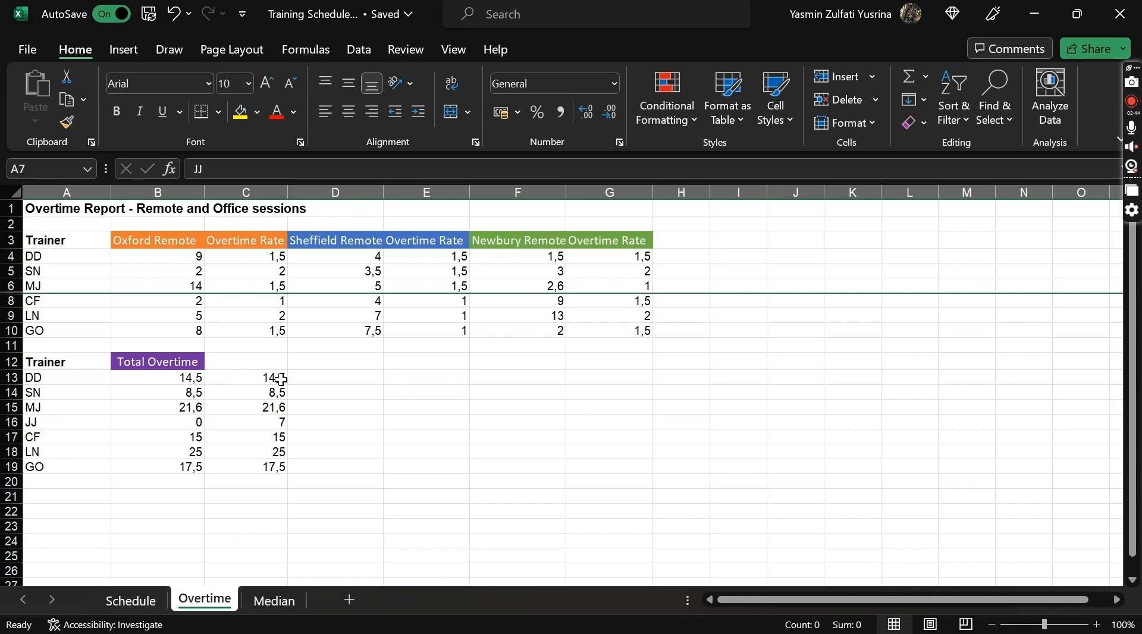
- Delete the comparison SUM formulas from C13 to C19 beside the Total Overtime column
{"action": "left_click_drag", "start_coordinate": [282, 379], "coordinate": [269, 470]}
{"action": "key", "text": "Delete"}
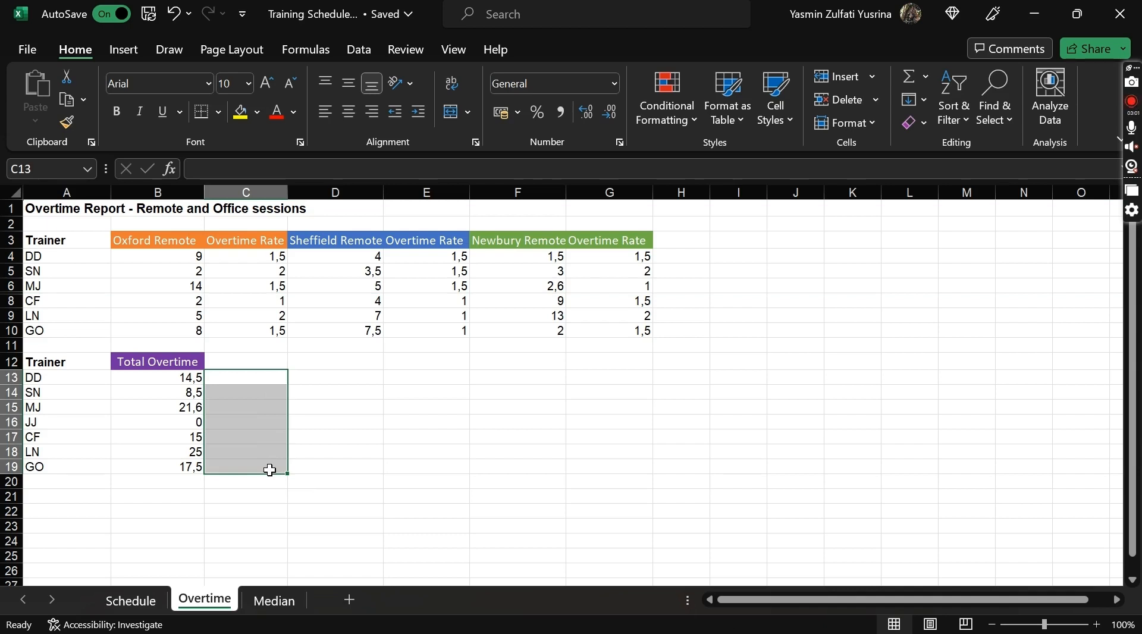
{"action": "left_click", "coordinate": [224, 377]}
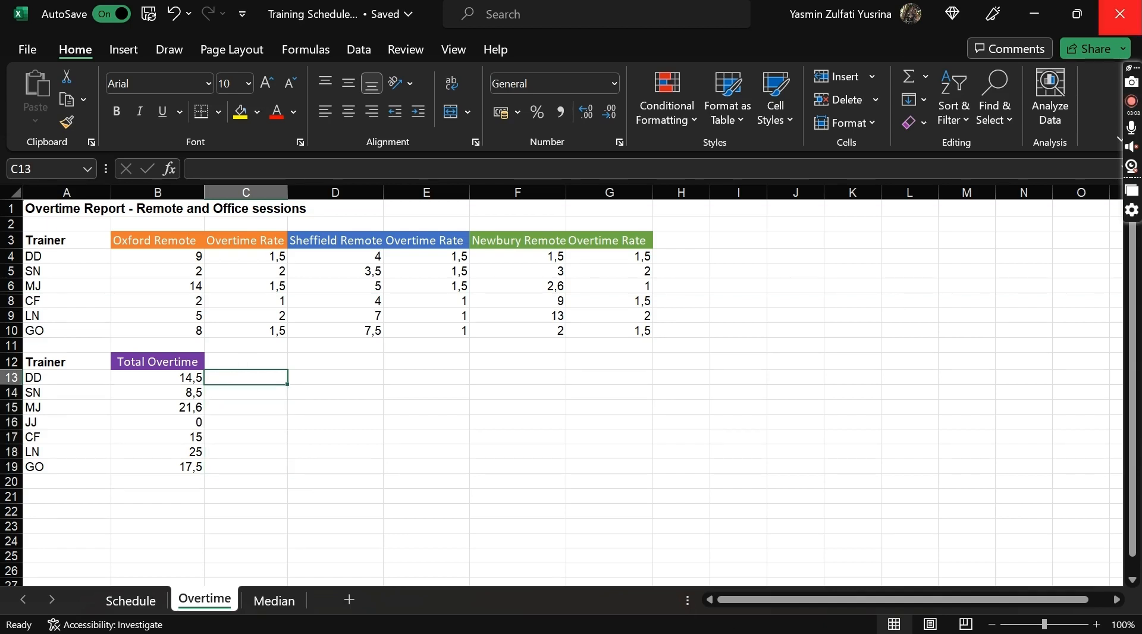
- Close the Training Schedule workbook and open Convert.xlsx from the chapter-12 folder
{"action": "left_click", "coordinate": [1120, 14]}
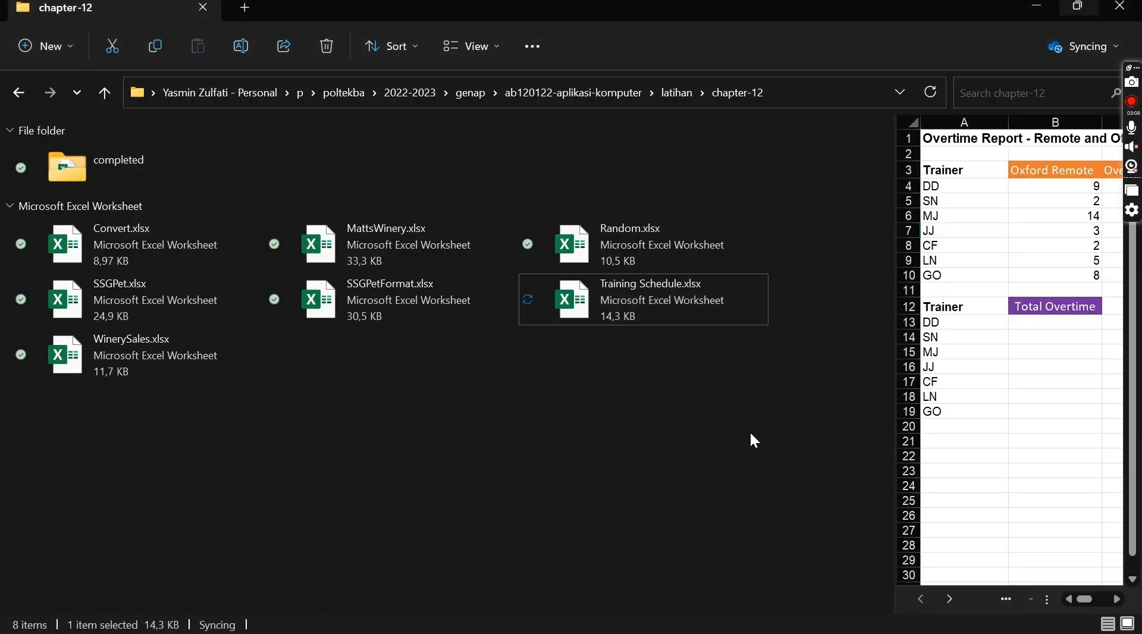
{"action": "double_click", "coordinate": [120, 254]}
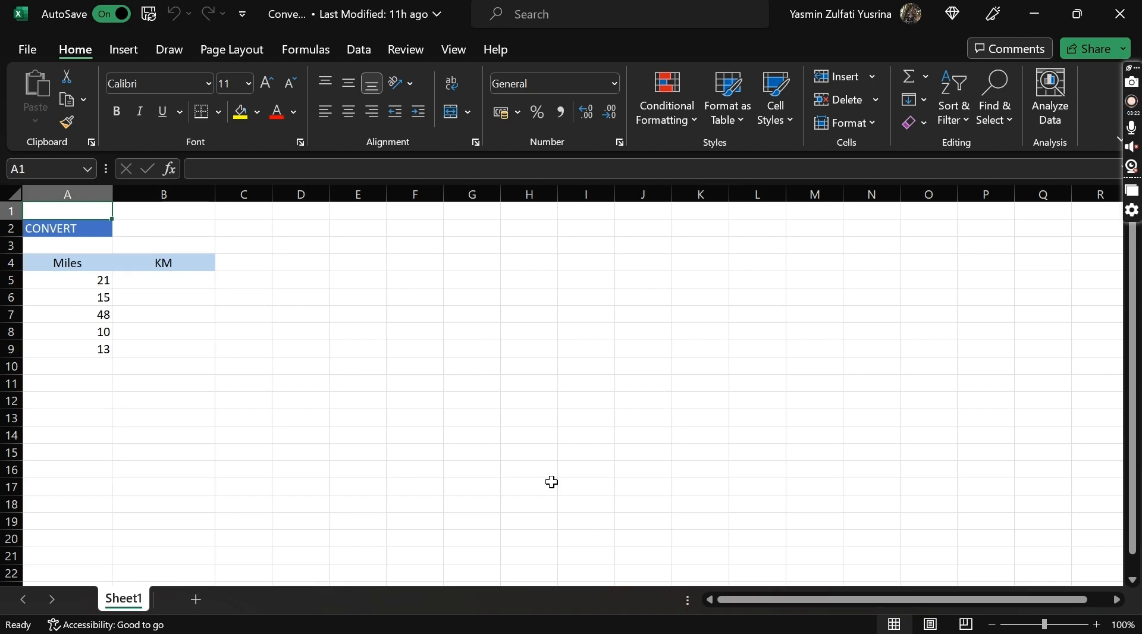
- Start a CONVERT formula in B5 with A5 as the number and "mi" (Statute mile) as the source unit
{"action": "left_click", "coordinate": [155, 279]}
{"action": "type", "text": "=conve"}
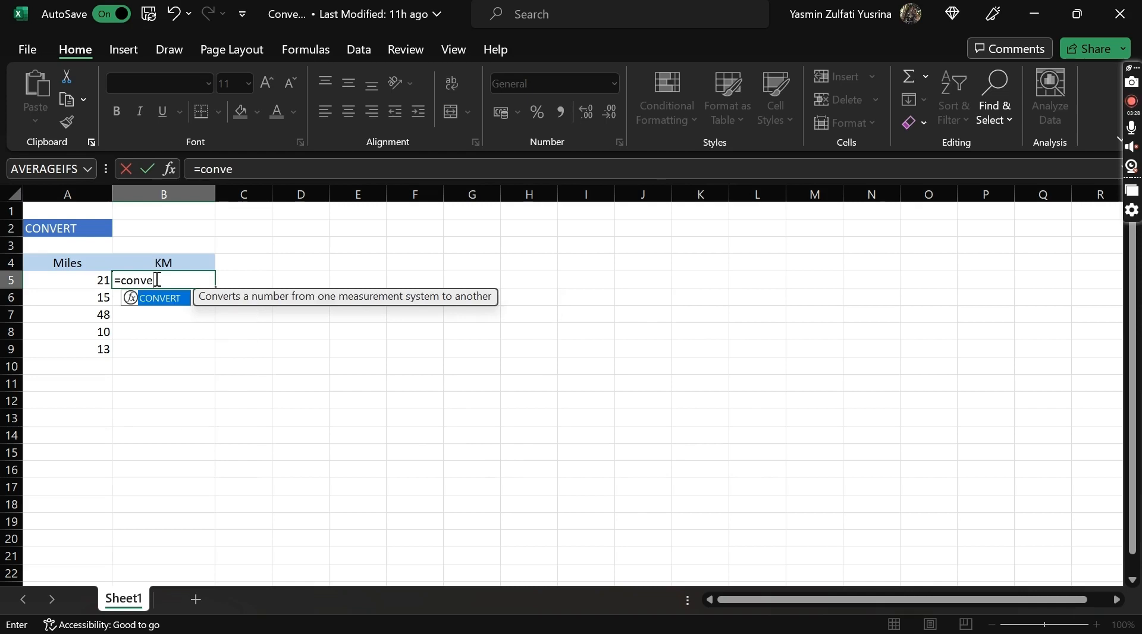
{"action": "key", "text": "Tab"}
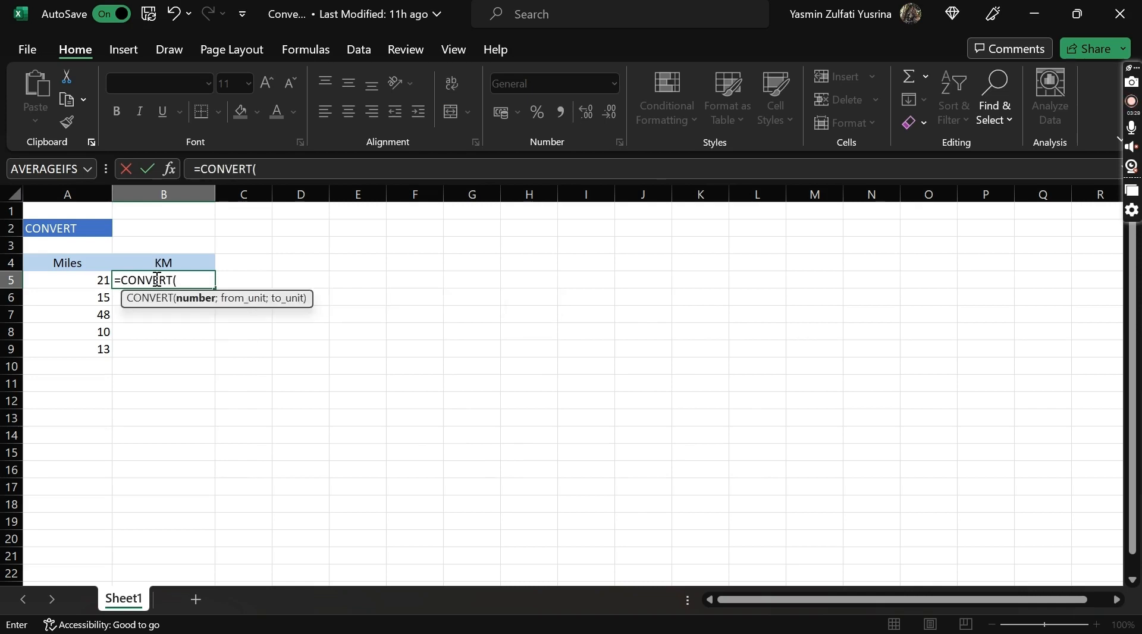
{"action": "left_click", "coordinate": [99, 278]}
{"action": "type", "text": ";"}
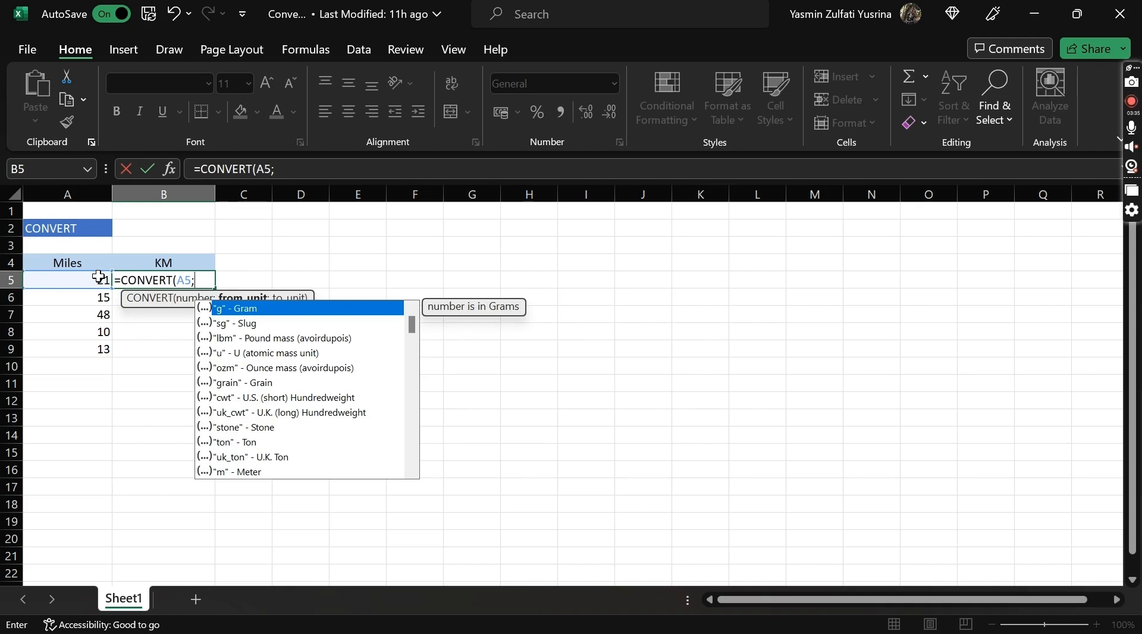
{"action": "key", "text": "Down"}
{"action": "key", "text": "Down"}
{"action": "key", "text": "Down"}
{"action": "key", "text": "Down"}
{"action": "key", "text": "Down"}
{"action": "key", "text": "Down"}
{"action": "key", "text": "Down"}
{"action": "key", "text": "Down"}
{"action": "key", "text": "Down"}
{"action": "key", "text": "Down"}
{"action": "key", "text": "Down"}
{"action": "key", "text": "Down"}
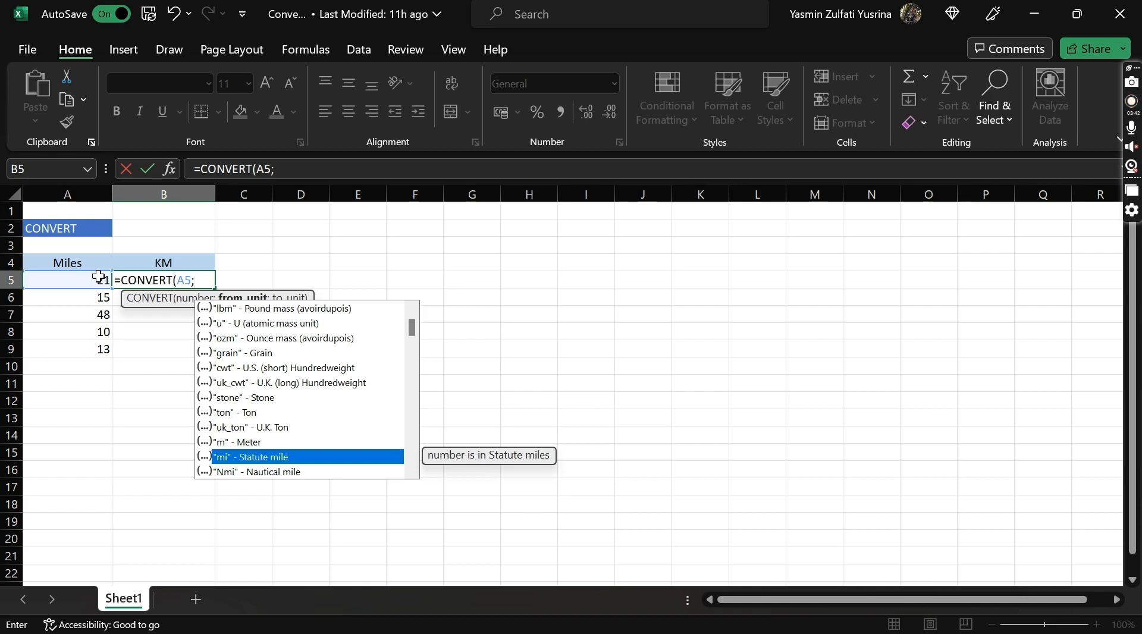
{"action": "key", "text": "Tab"}
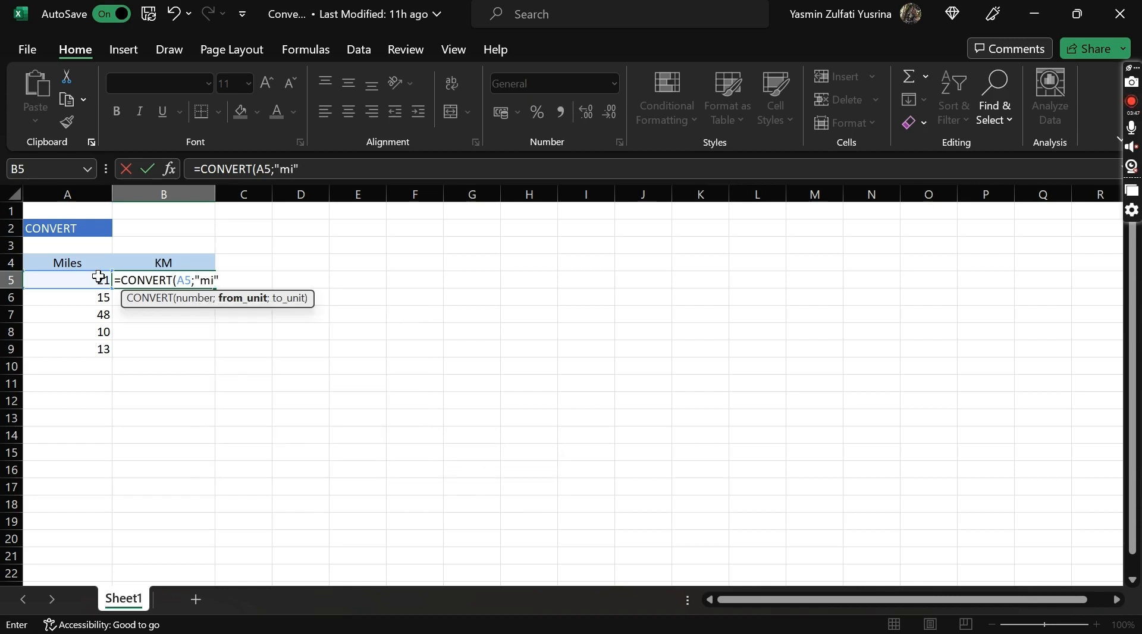
- Complete the CONVERT formula in B5 with "km" as the target unit, prefixing the meter unit with k
{"action": "type", "text": ";"}
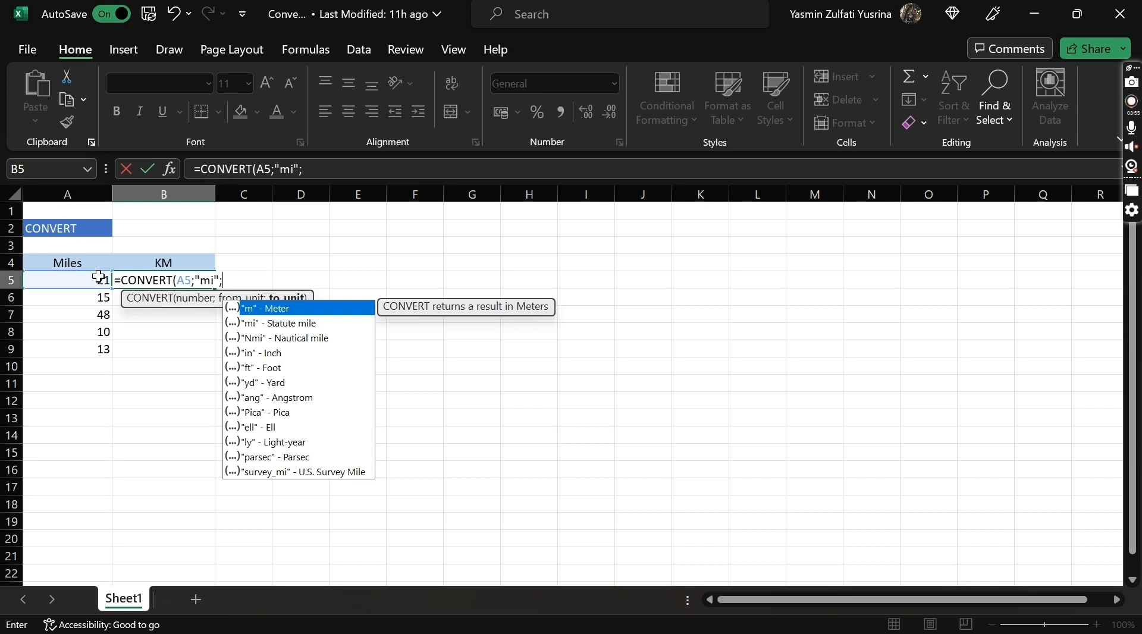
{"action": "key", "text": "Down"}
{"action": "key", "text": "Down"}
{"action": "key", "text": "Down"}
{"action": "key", "text": "Down"}
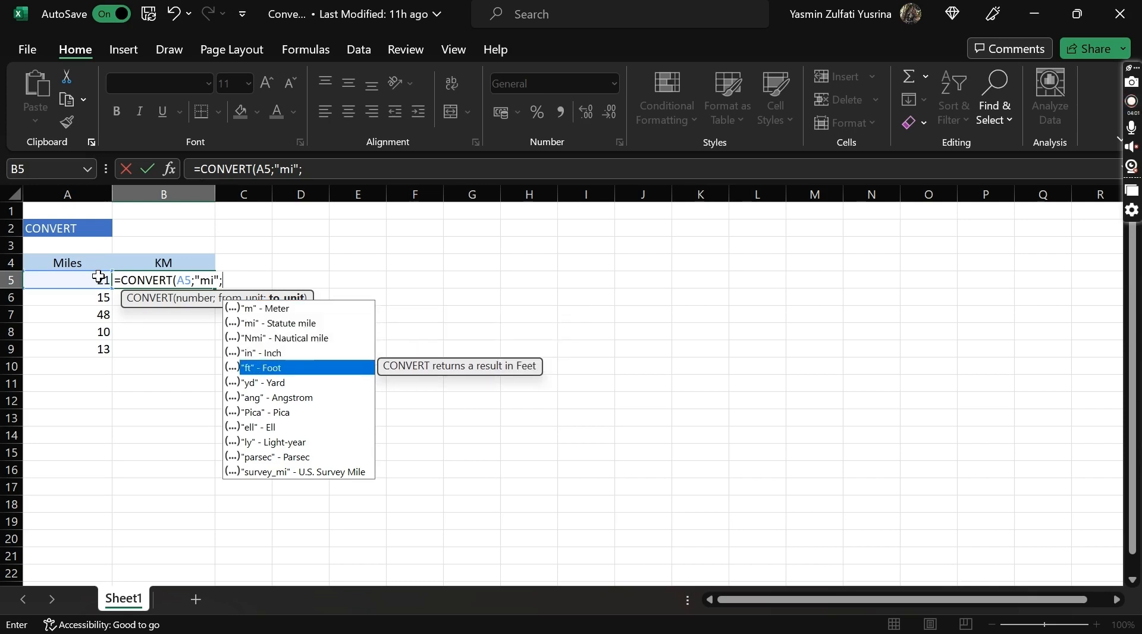
{"action": "key", "text": "Up"}
{"action": "key", "text": "Up"}
{"action": "key", "text": "Up"}
{"action": "key", "text": "Up"}
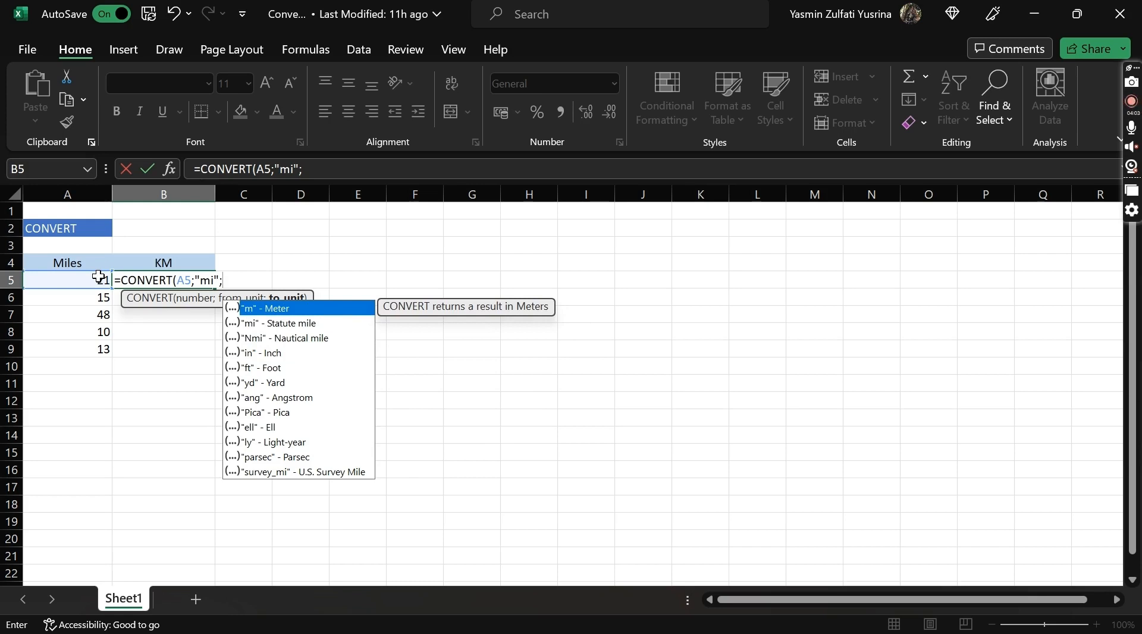
{"action": "key", "text": "Tab"}
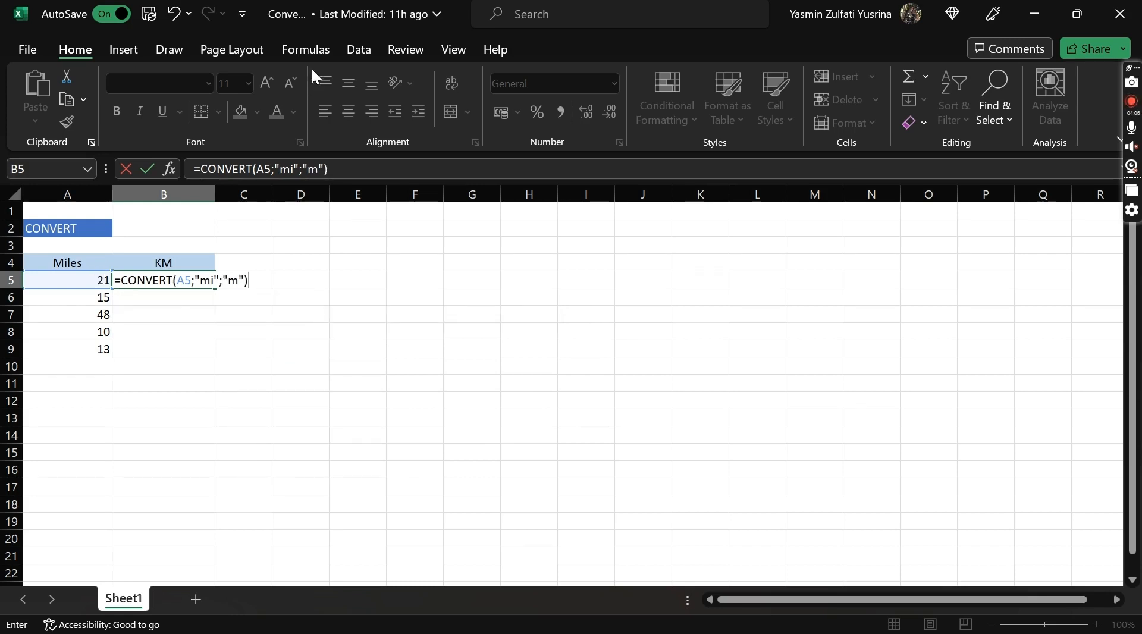
{"action": "left_click", "coordinate": [314, 169]}
{"action": "type", "text": "k"}
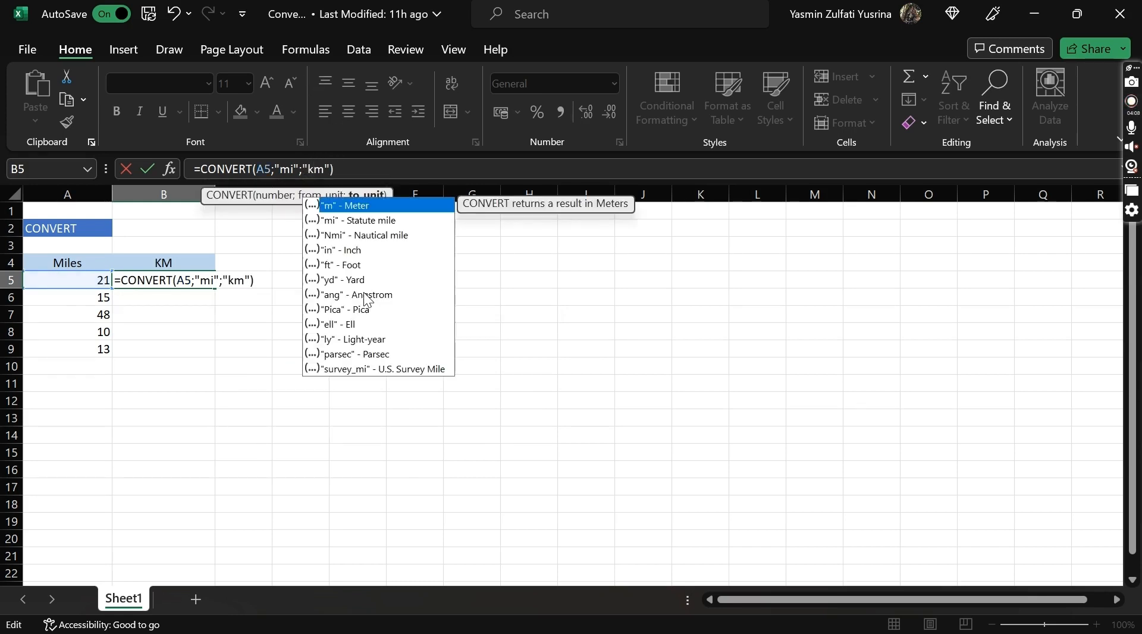
{"action": "key", "text": "Return"}
- Fill the CONVERT formula from B5 down to B9 in the KM column, and check the formula in B5
{"action": "left_click", "coordinate": [213, 284]}
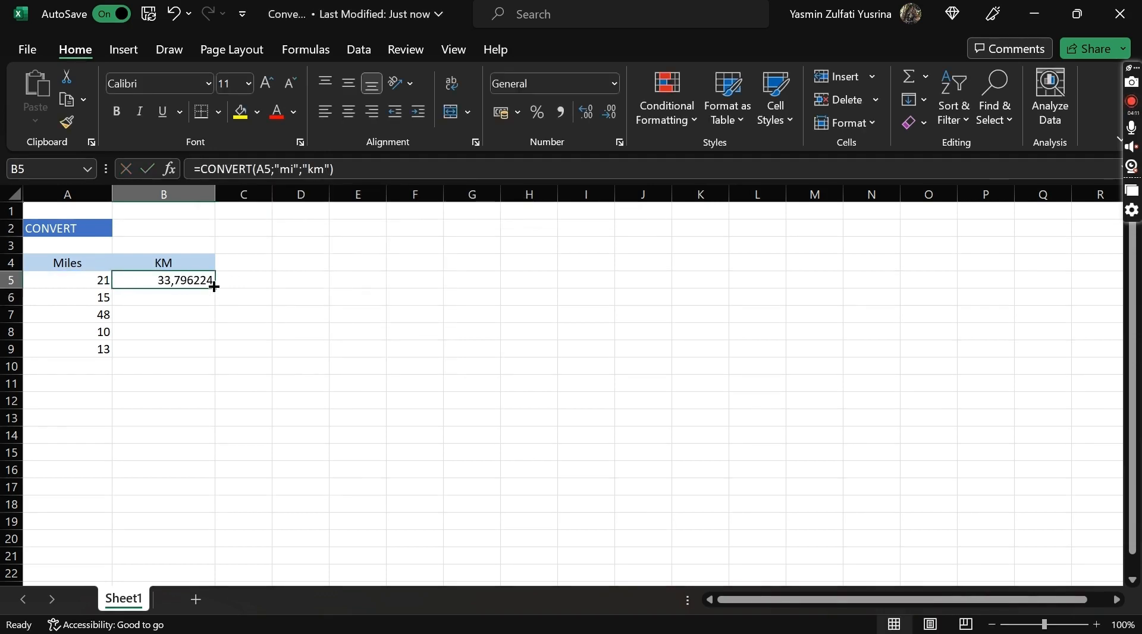
{"action": "double_click", "coordinate": [214, 287]}
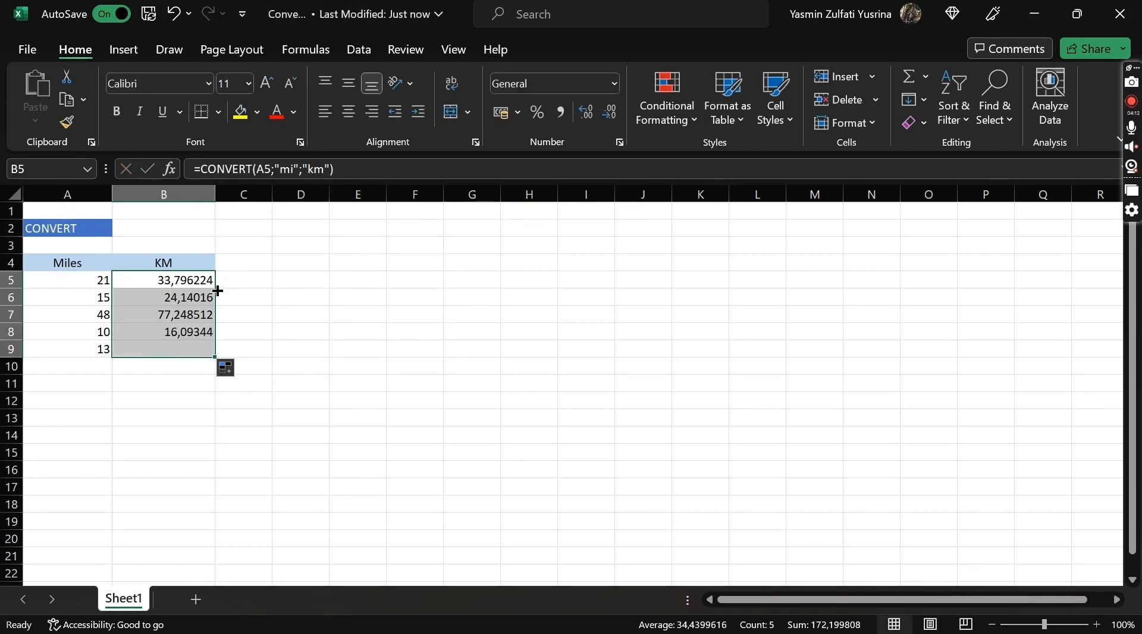
{"action": "left_click", "coordinate": [182, 280]}
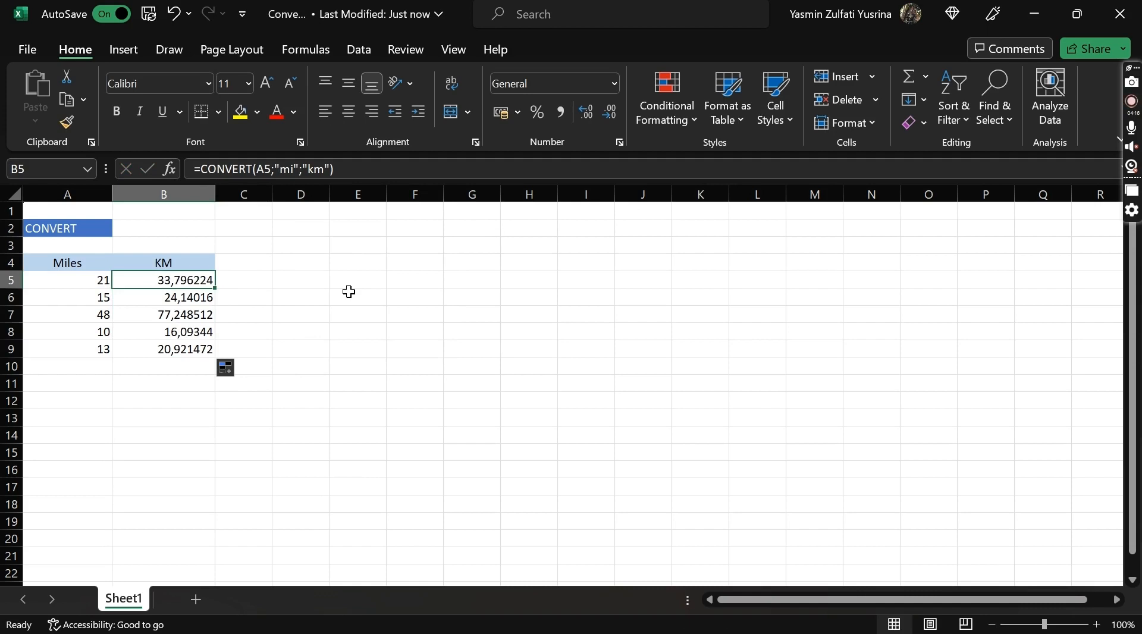
- Close the Convert workbook and reopen Training Schedule.xlsx at the Median sheet
{"action": "left_click", "coordinate": [1121, 13]}
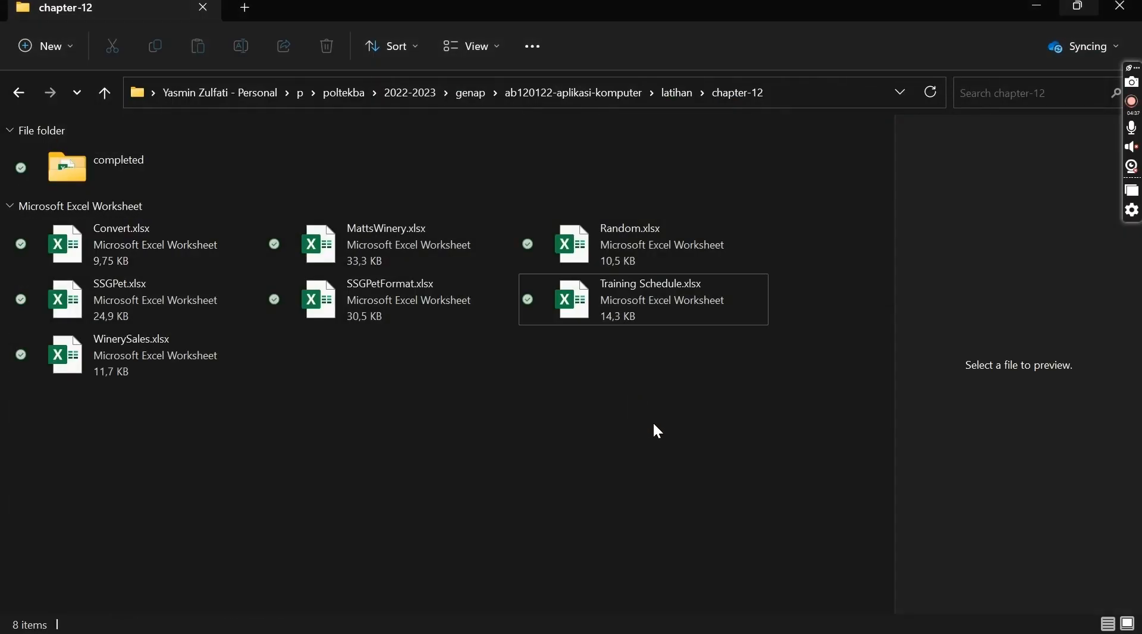
{"action": "left_click", "coordinate": [669, 312]}
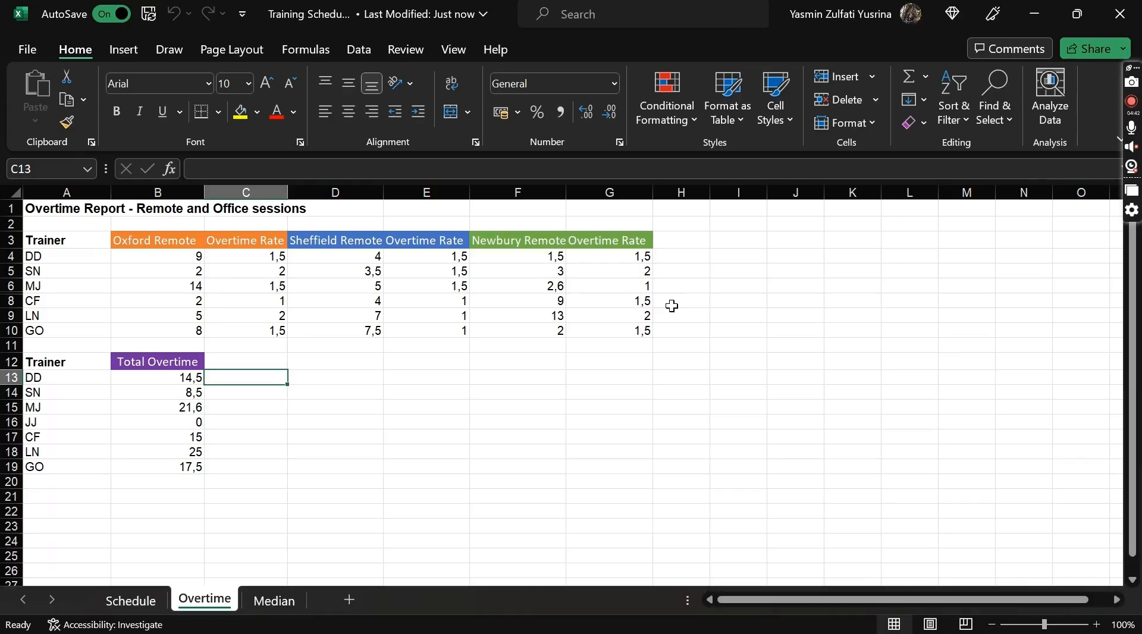
{"action": "left_click", "coordinate": [272, 601]}
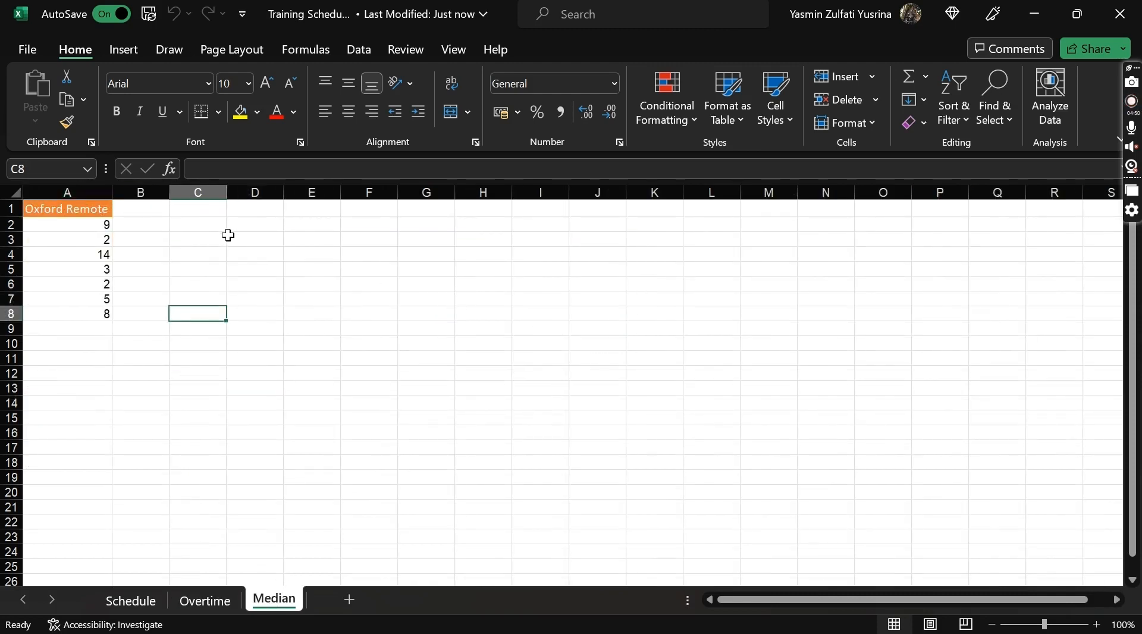
- Enter a MEDIAN formula in C2 for the Oxford Remote values in A2:A8
{"action": "left_click", "coordinate": [203, 225]}
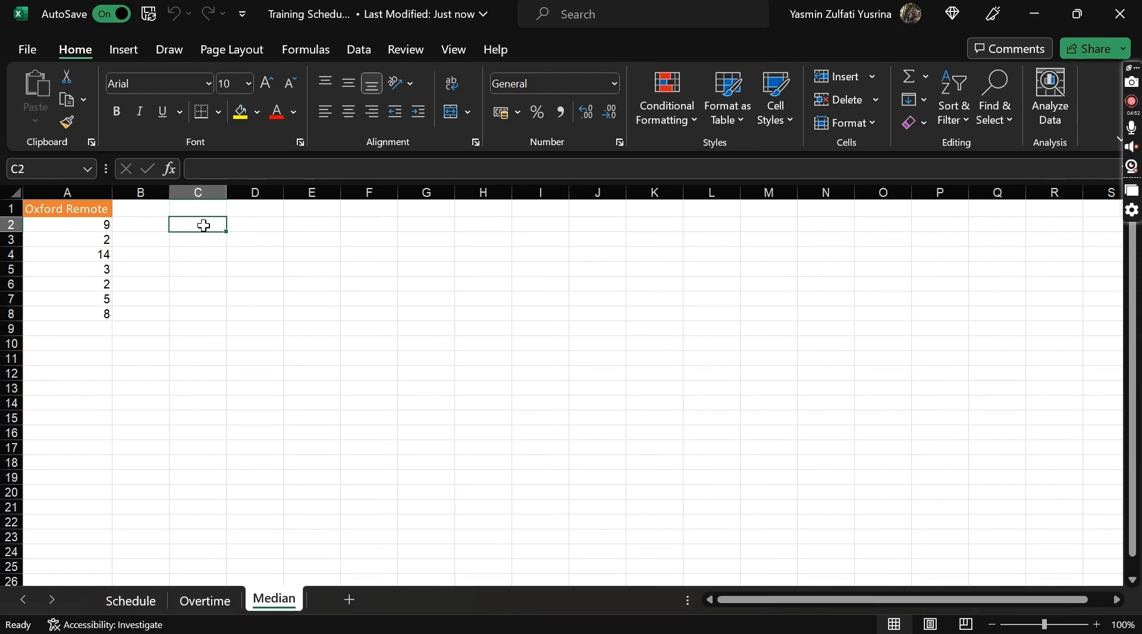
{"action": "type", "text": "=median("}
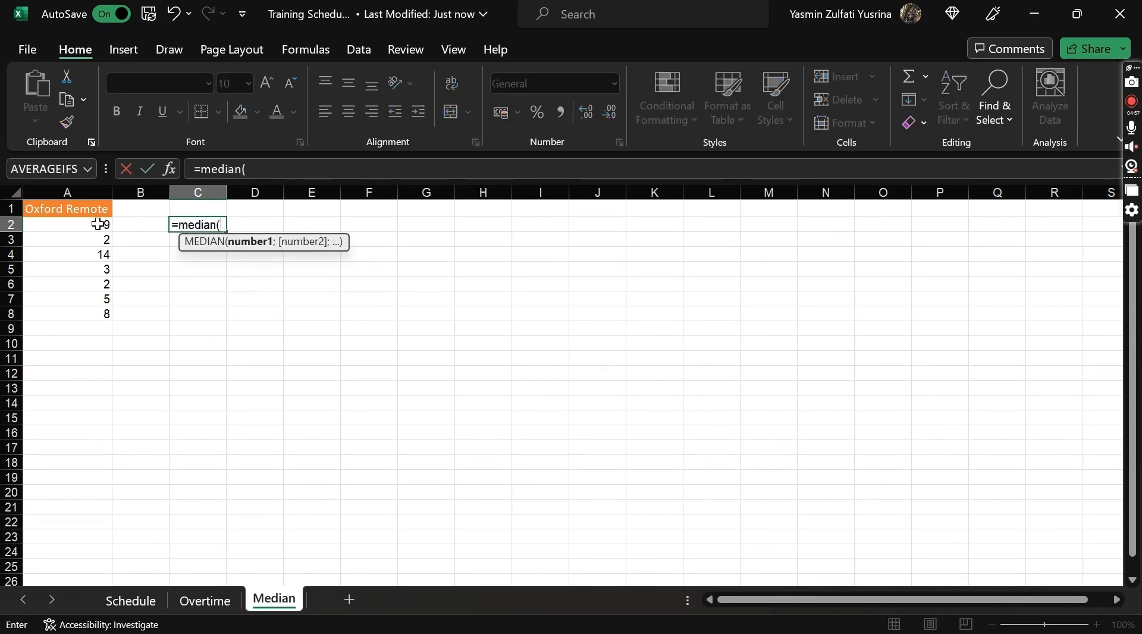
{"action": "left_click_drag", "start_coordinate": [95, 224], "coordinate": [98, 321]}
{"action": "type", "text": ")"}
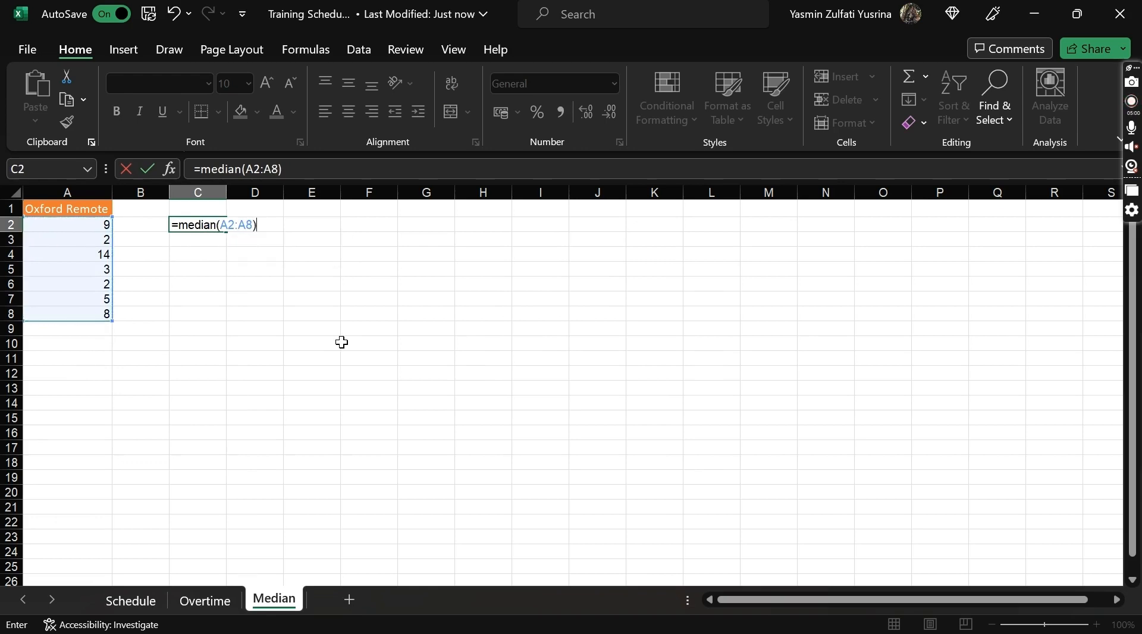
{"action": "key", "text": "Return"}
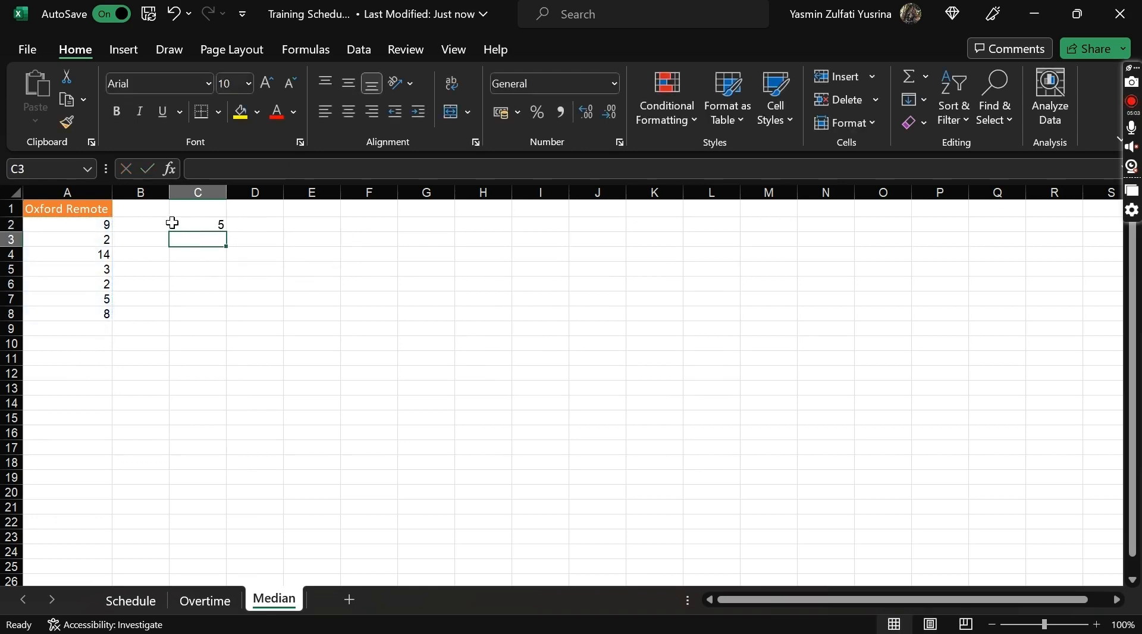
- Sort the Oxford Remote values in A2:A8 from smallest to largest
{"action": "left_click_drag", "start_coordinate": [90, 223], "coordinate": [100, 318]}
{"action": "left_click", "coordinate": [964, 107]}
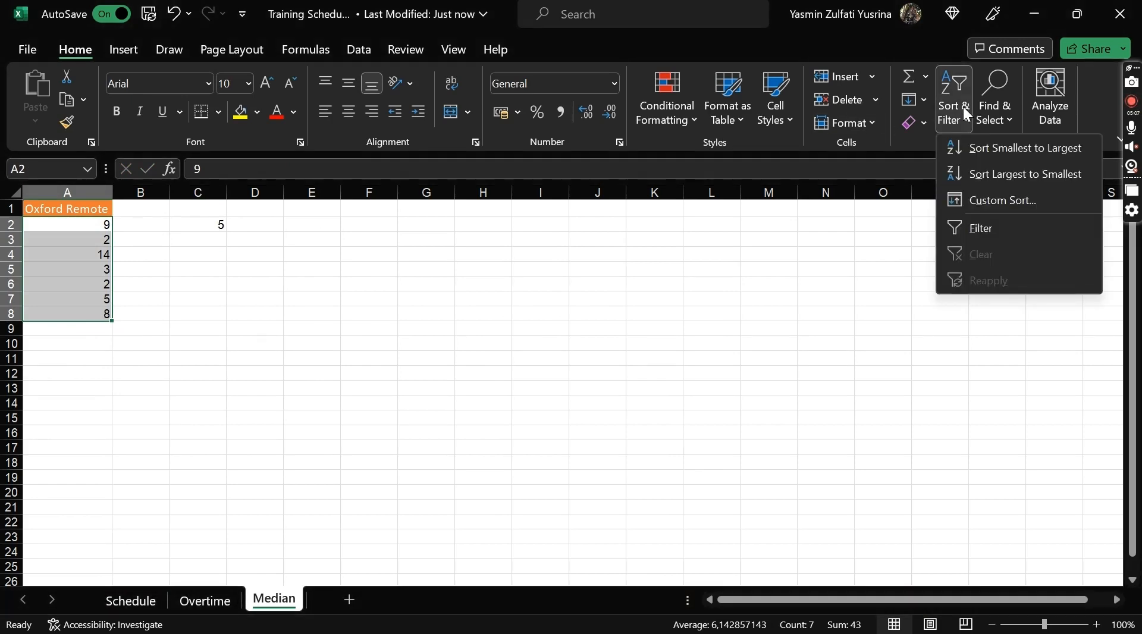
{"action": "left_click", "coordinate": [981, 147]}
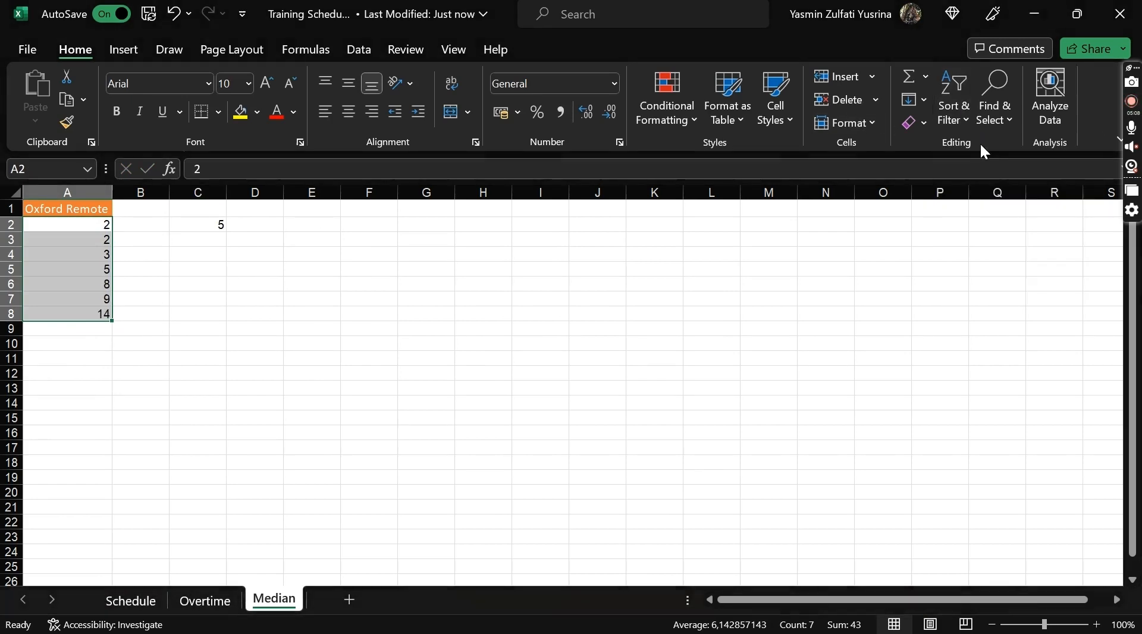
- Compare the middle value of the sorted Oxford Remote list with the MEDIAN formula in C2
{"action": "left_click", "coordinate": [191, 224]}
{"action": "left_click_drag", "start_coordinate": [85, 227], "coordinate": [91, 313]}
{"action": "left_click", "coordinate": [96, 269]}
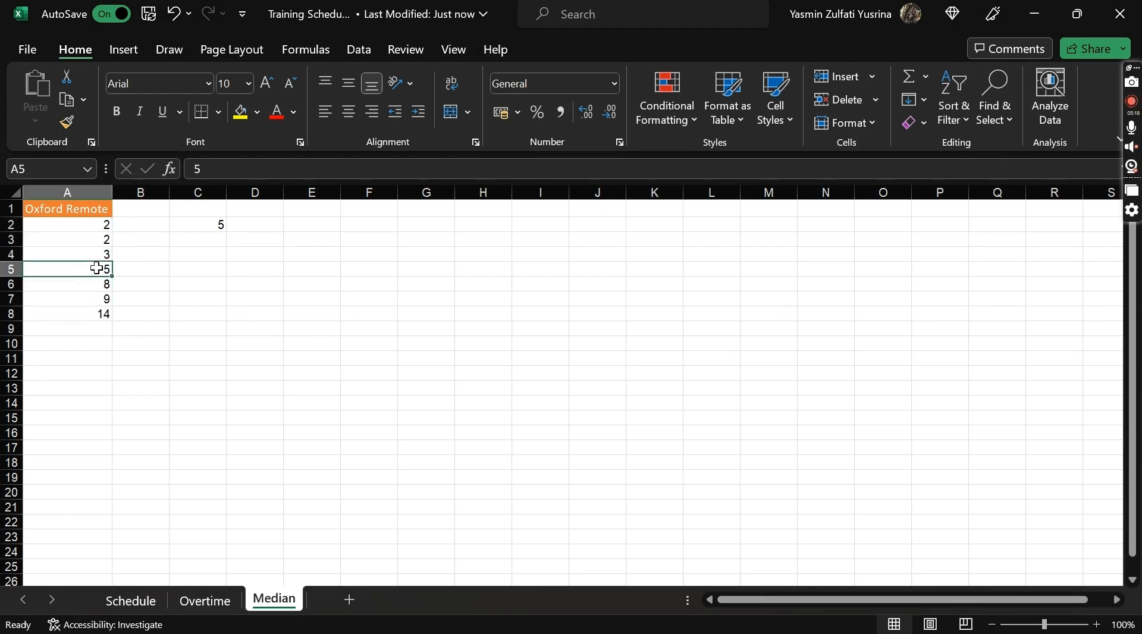
{"action": "left_click", "coordinate": [220, 225]}
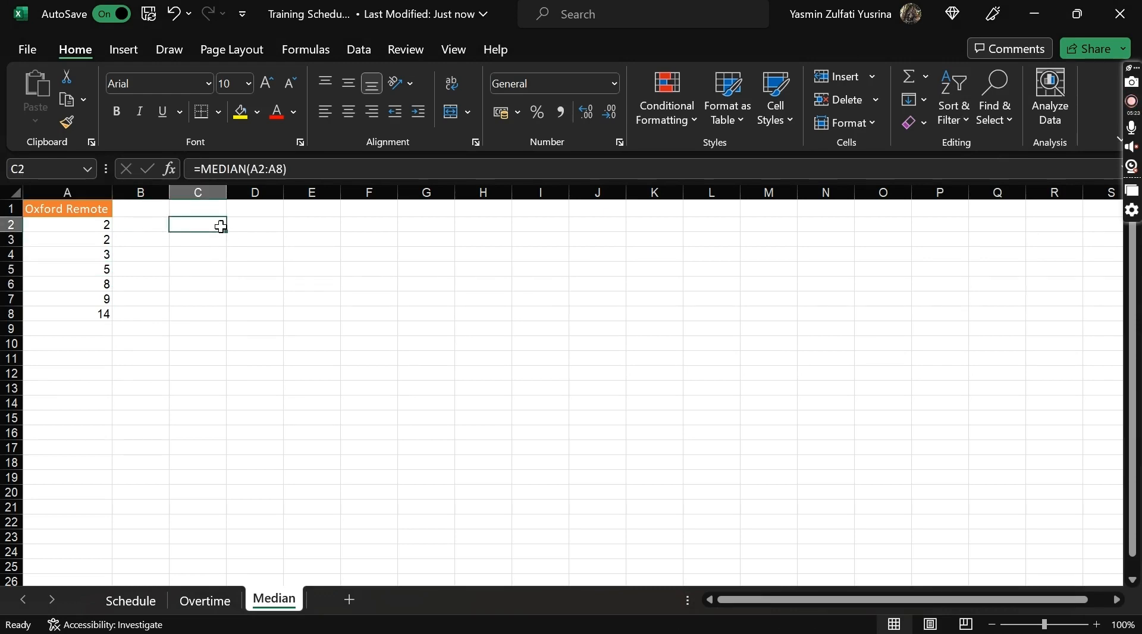
- Close the Training Schedule workbook, open SSGPet.xlsx and look through the Discount column for blank cells
{"action": "left_click", "coordinate": [1121, 13]}
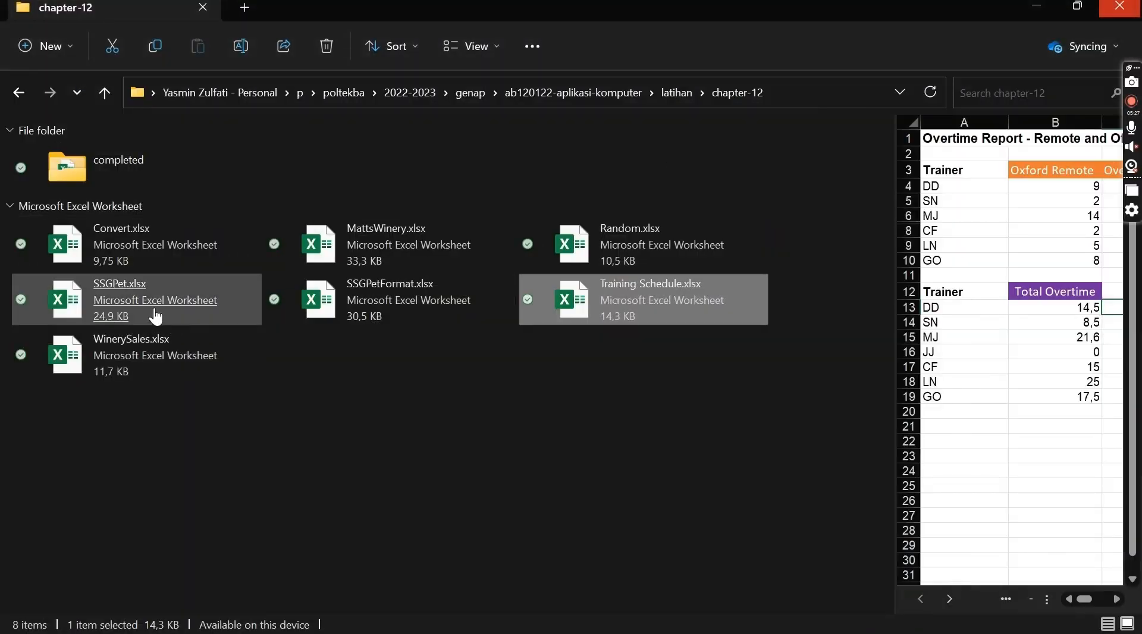
{"action": "double_click", "coordinate": [153, 313]}
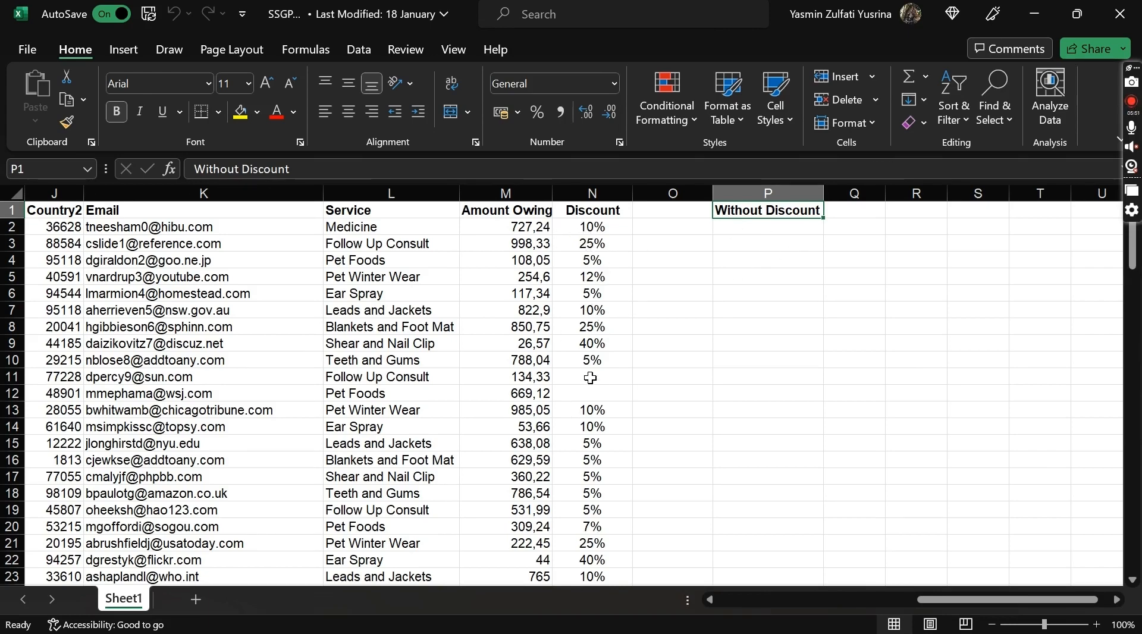
{"action": "left_click_drag", "start_coordinate": [592, 379], "coordinate": [592, 394]}
{"action": "scroll", "coordinate": [597, 393], "scroll_direction": "down", "scroll_amount": 3}
{"action": "scroll", "coordinate": [597, 393], "scroll_direction": "down", "scroll_amount": 2}
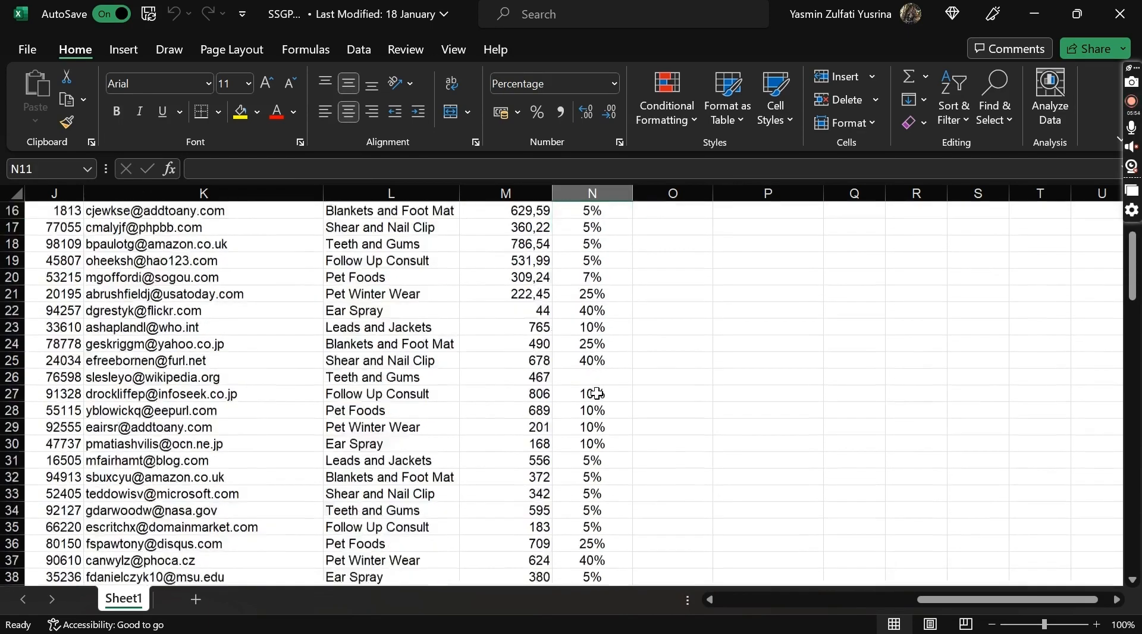
{"action": "scroll", "coordinate": [597, 393], "scroll_direction": "up", "scroll_amount": 5}
- Enter a COUNTBLANK formula in P2, below the Without Discount heading, for the Discount range N2:N124
{"action": "left_click", "coordinate": [757, 229]}
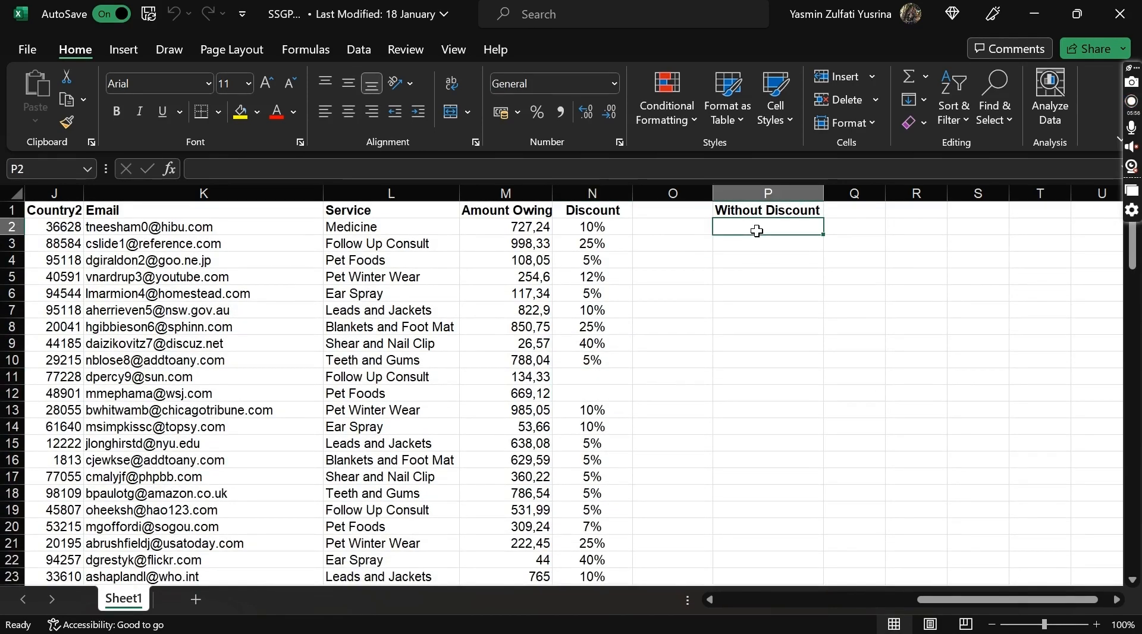
{"action": "type", "text": "=count"}
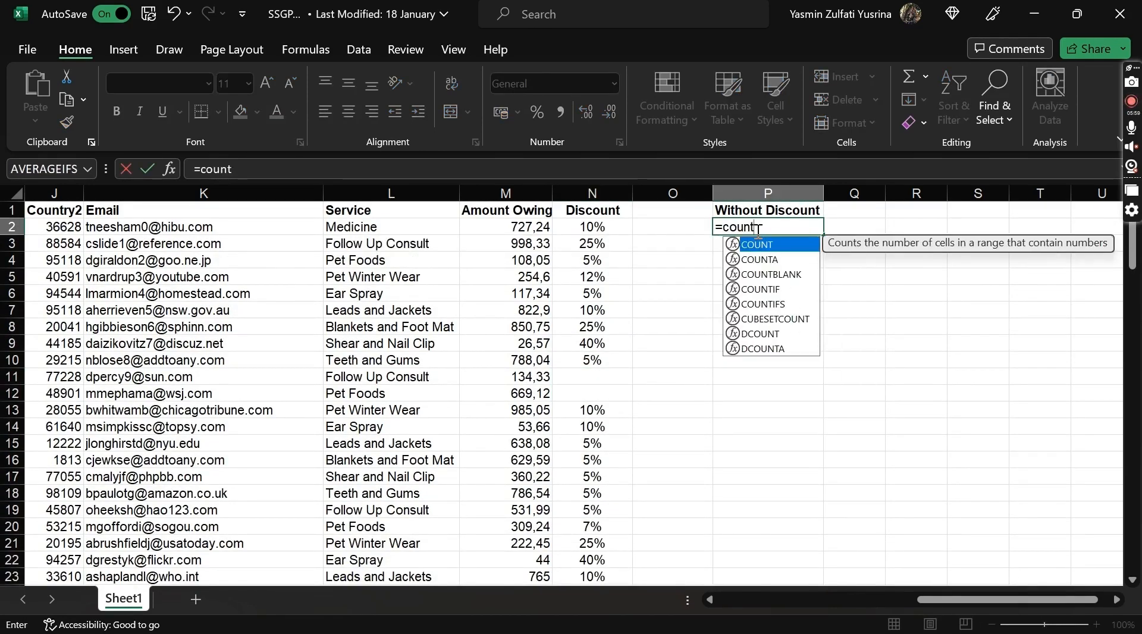
{"action": "type", "text": "b"}
{"action": "key", "text": "Tab"}
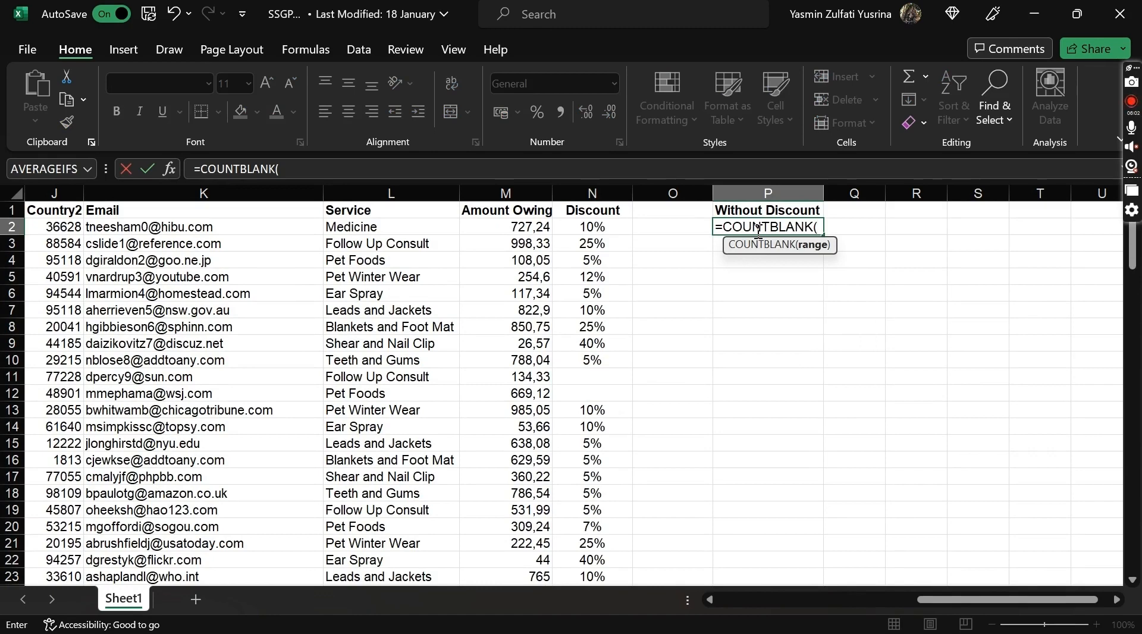
{"action": "left_click", "coordinate": [583, 228]}
{"action": "key", "text": "ctrl+shift+Down"}
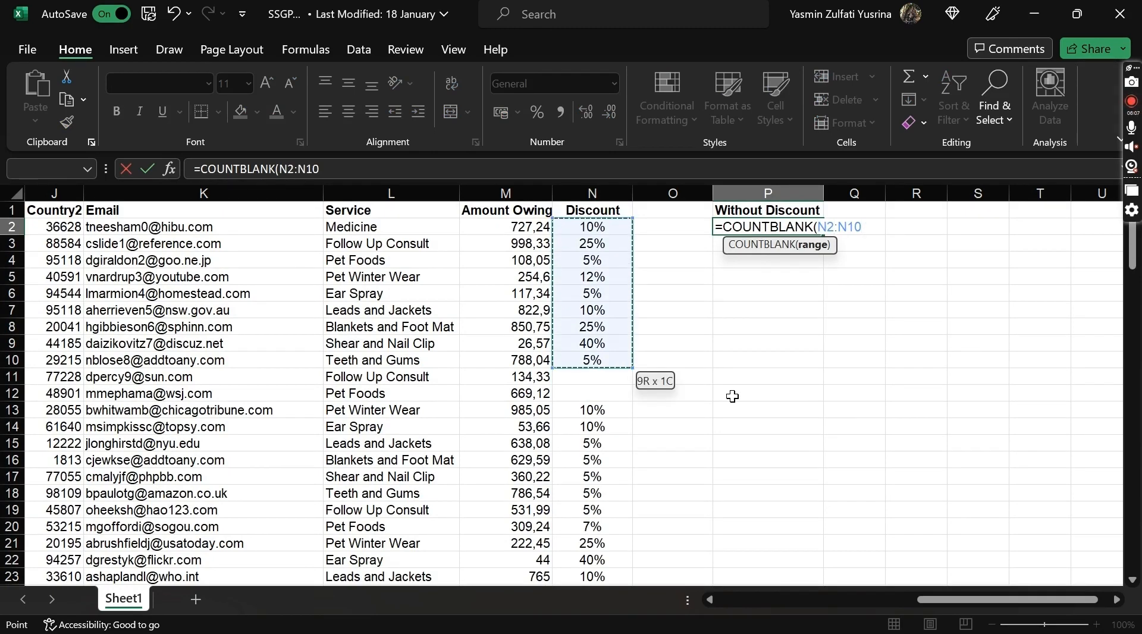
{"action": "key", "text": "shift+Down"}
{"action": "key", "text": "shift+Down"}
{"action": "key", "text": "shift+Down"}
{"action": "key", "text": "shift+Down"}
{"action": "key", "text": "shift+Down"}
{"action": "key", "text": "shift+Down"}
{"action": "key", "text": "shift+Down"}
{"action": "key", "text": "shift+Down"}
{"action": "key", "text": "shift+Down"}
{"action": "key", "text": "shift+Down"}
{"action": "key", "text": "shift+Down"}
{"action": "key", "text": "shift+Down"}
{"action": "key", "text": "shift+Down"}
{"action": "key", "text": "shift+Down"}
{"action": "key", "text": "shift+Down"}
{"action": "key", "text": "shift+Down"}
{"action": "key", "text": "shift+Down"}
{"action": "key", "text": "shift+Down"}
{"action": "key", "text": "shift+Down"}
{"action": "key", "text": "shift+Down"}
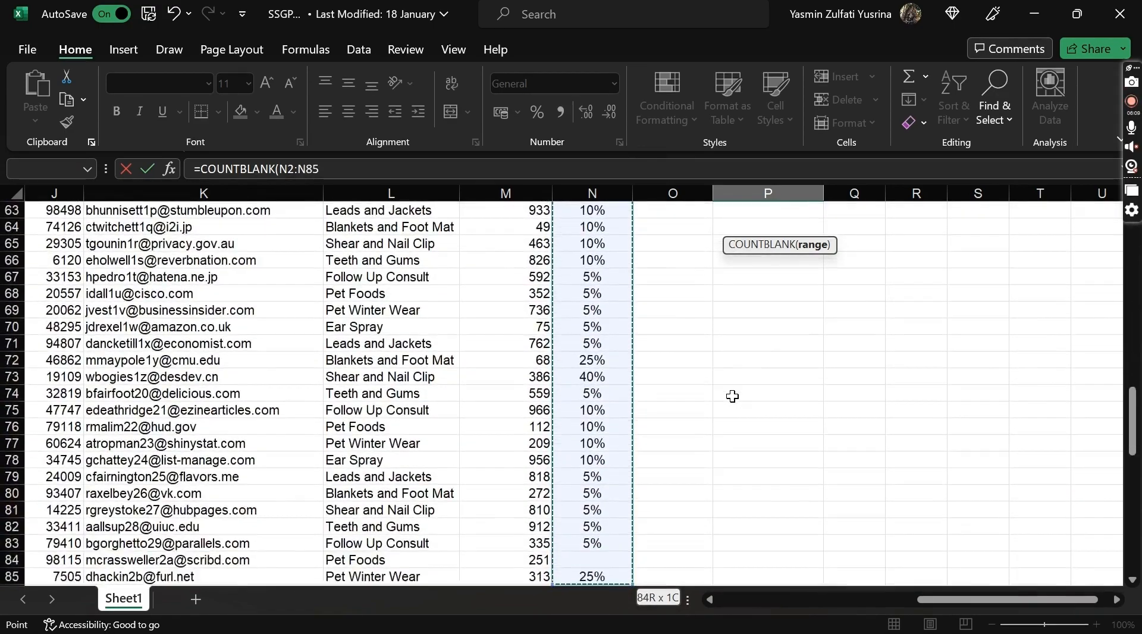
{"action": "key", "text": "shift+Down"}
{"action": "key", "text": "shift+Down"}
{"action": "key", "text": "shift+Down"}
{"action": "key", "text": "shift+Down"}
{"action": "key", "text": "shift+Down"}
{"action": "key", "text": "shift+Down"}
{"action": "key", "text": "shift+Down"}
{"action": "key", "text": "shift+Down"}
{"action": "key", "text": "shift+Down"}
{"action": "key", "text": "shift+Down"}
{"action": "key", "text": "shift+Down"}
{"action": "key", "text": "shift+Down"}
{"action": "key", "text": "shift+Down"}
{"action": "key", "text": "shift+Down"}
{"action": "key", "text": "shift+Down"}
{"action": "key", "text": "shift+Down"}
{"action": "key", "text": "shift+Down"}
{"action": "key", "text": "shift+Down"}
{"action": "key", "text": "shift+Down"}
{"action": "key", "text": "shift+Down"}
{"action": "key", "text": "ctrl+shift+Down"}
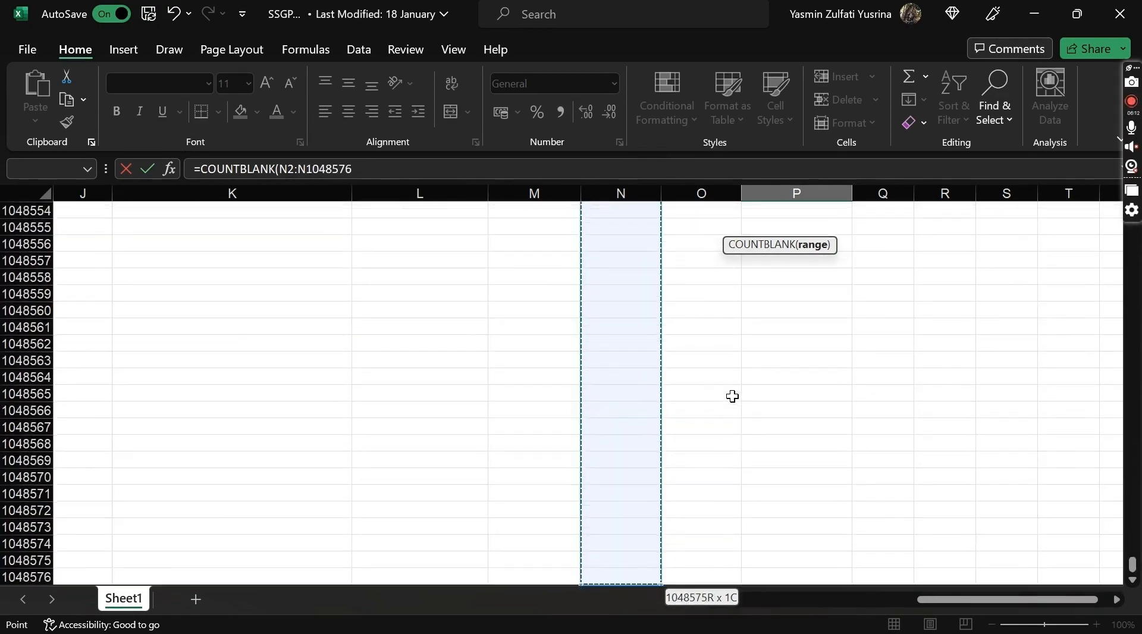
{"action": "key", "text": "ctrl+shift+Up"}
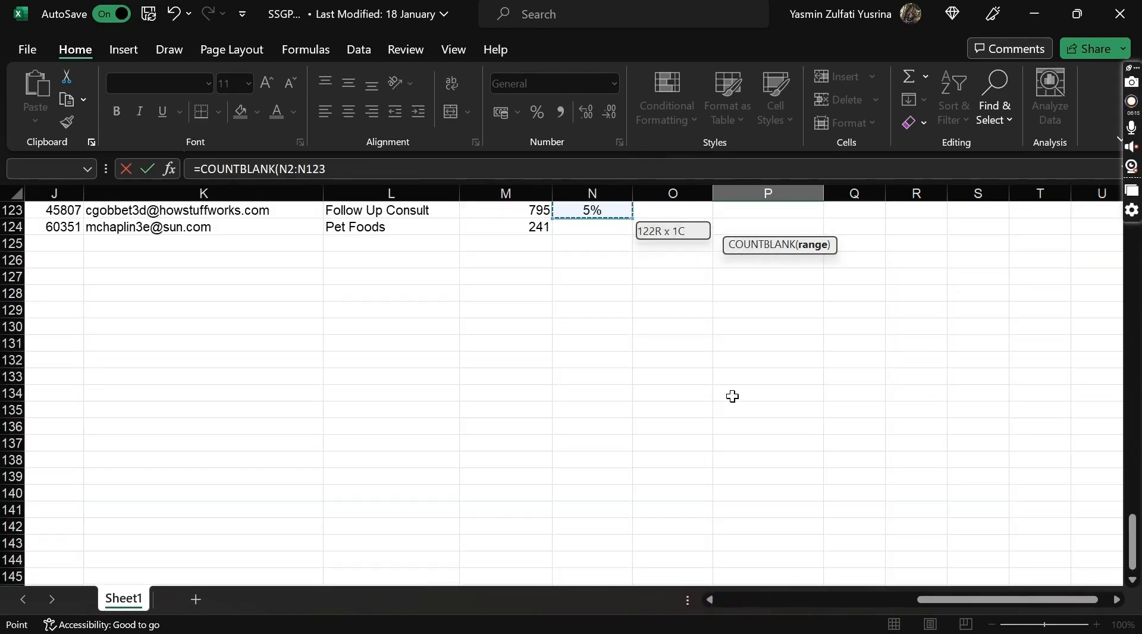
{"action": "key", "text": "shift+Down"}
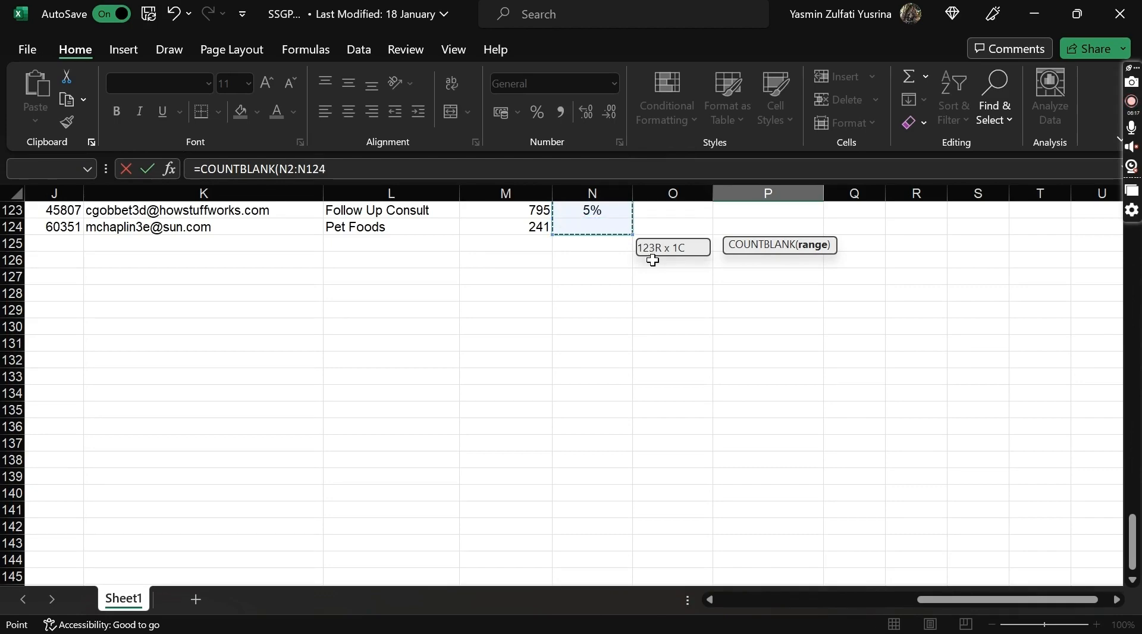
{"action": "type", "text": ")"}
{"action": "key", "text": "ctrl+Return"}
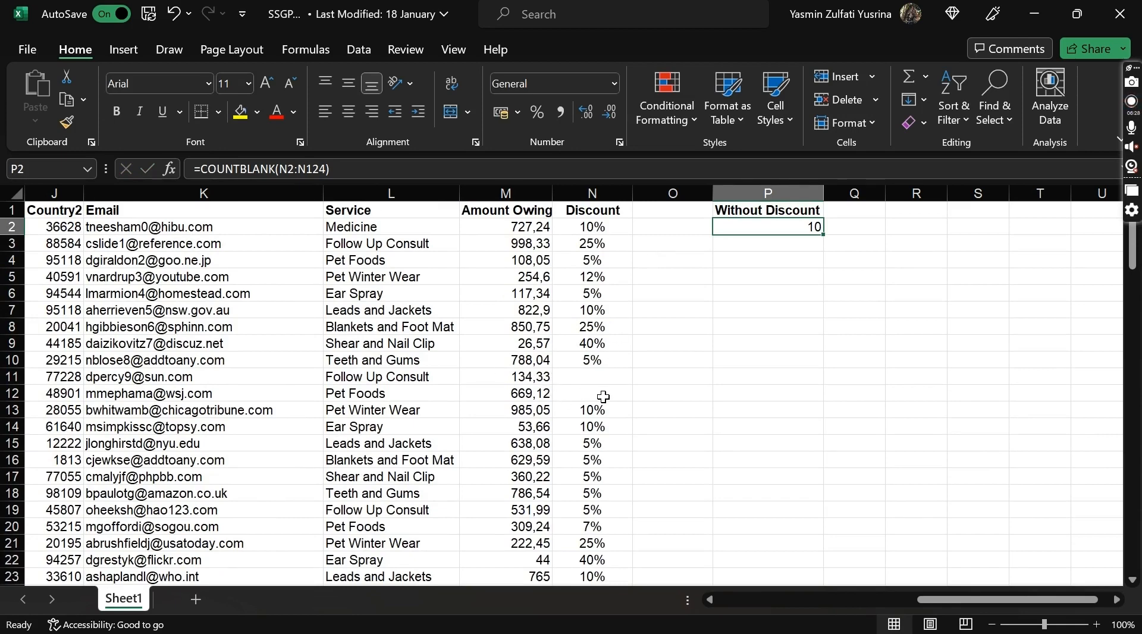
- Close the SSGPet workbook, open WinerySales.xlsx and check the Fortesque Vino entries in the Winery column
{"action": "left_click", "coordinate": [1120, 14]}
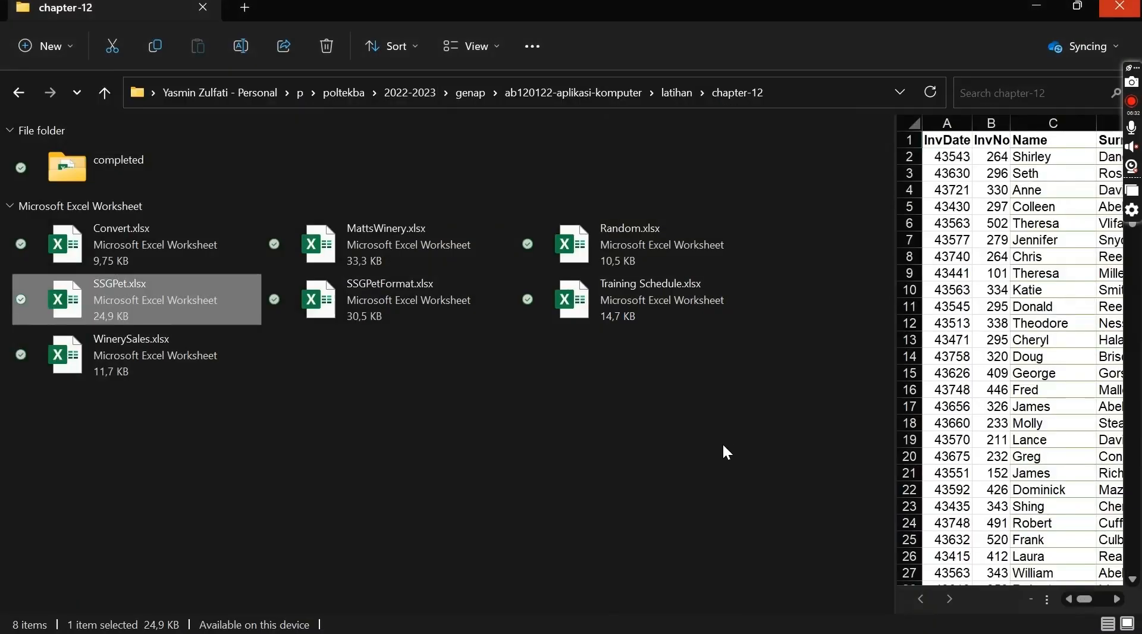
{"action": "left_click", "coordinate": [722, 442]}
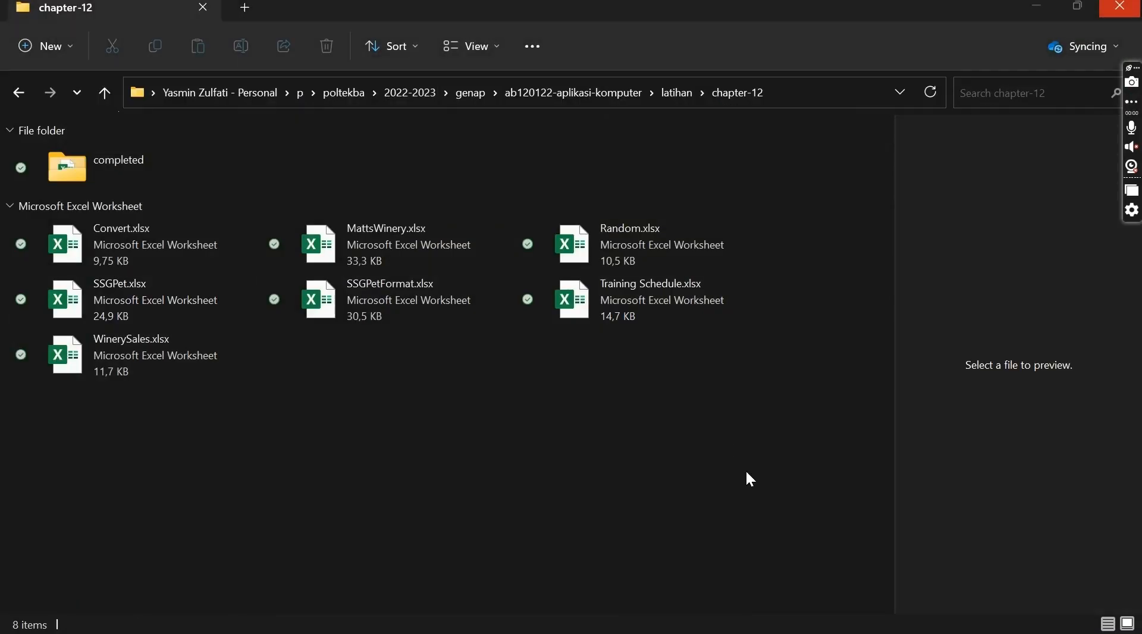
{"action": "double_click", "coordinate": [164, 357]}
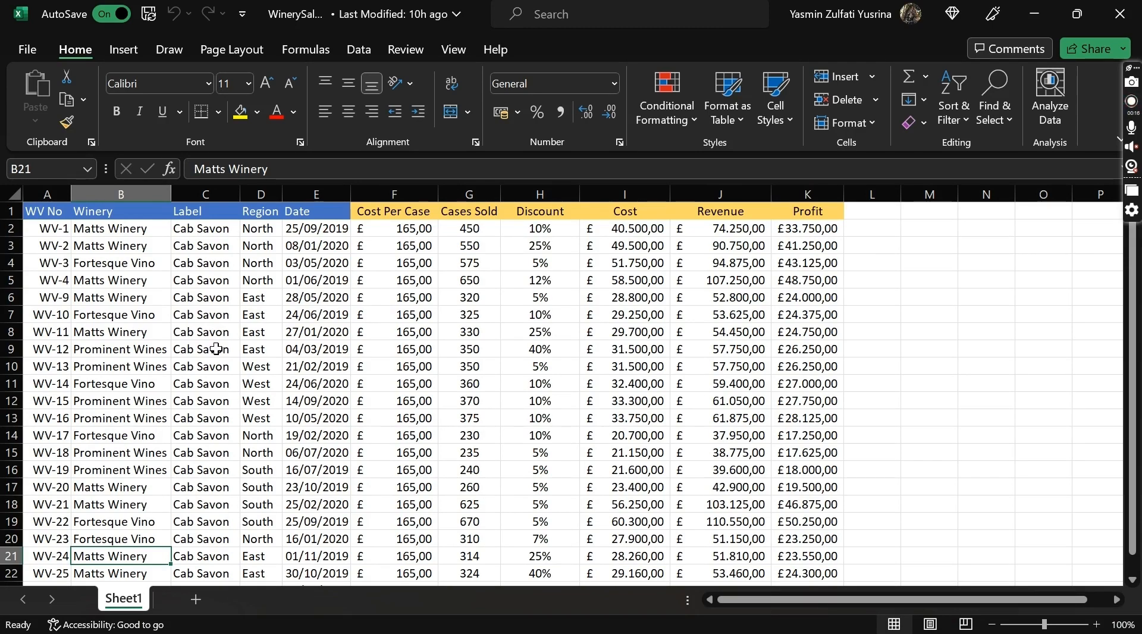
{"action": "left_click", "coordinate": [95, 318]}
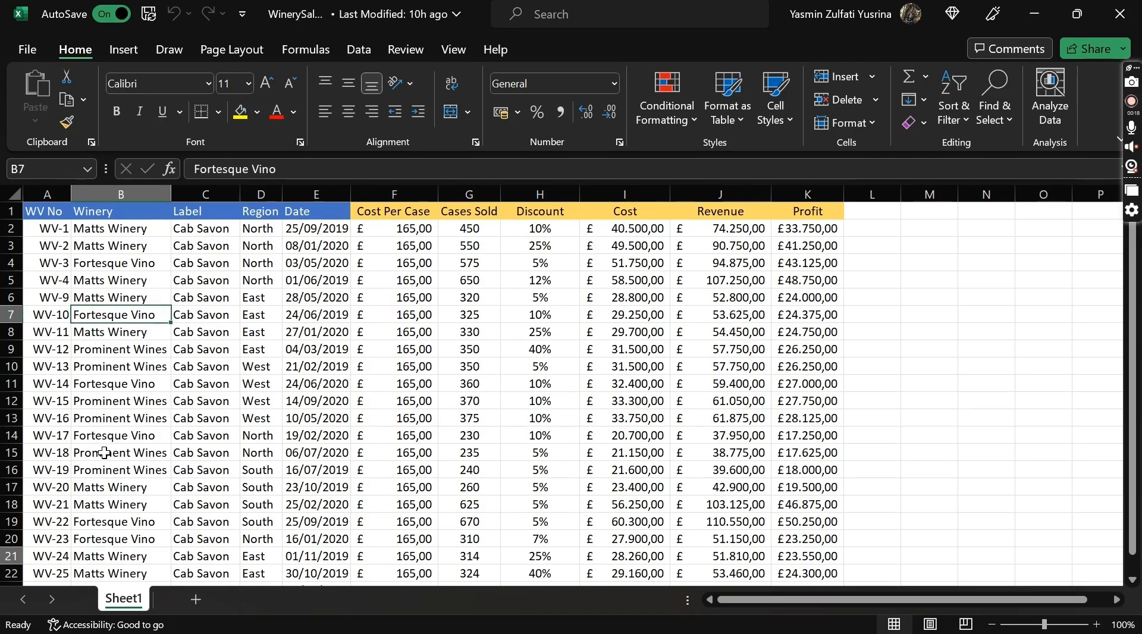
{"action": "left_click", "coordinate": [102, 440]}
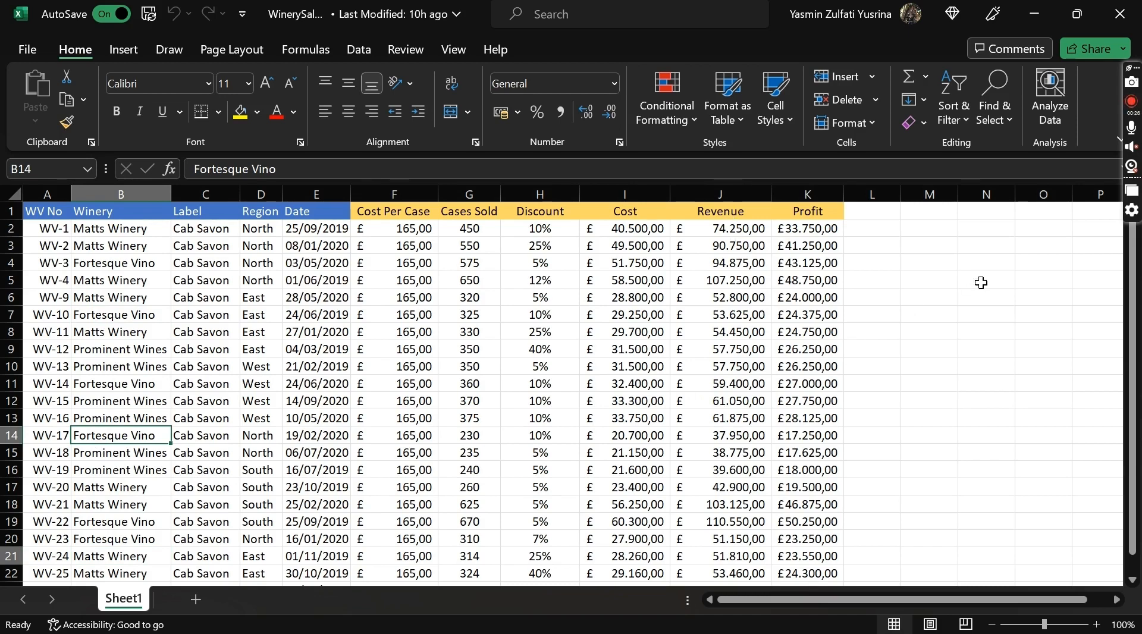
- Create a Criteria heading in M1 by copying the formatted Date header from E1 and replacing its text
{"action": "left_click", "coordinate": [936, 212]}
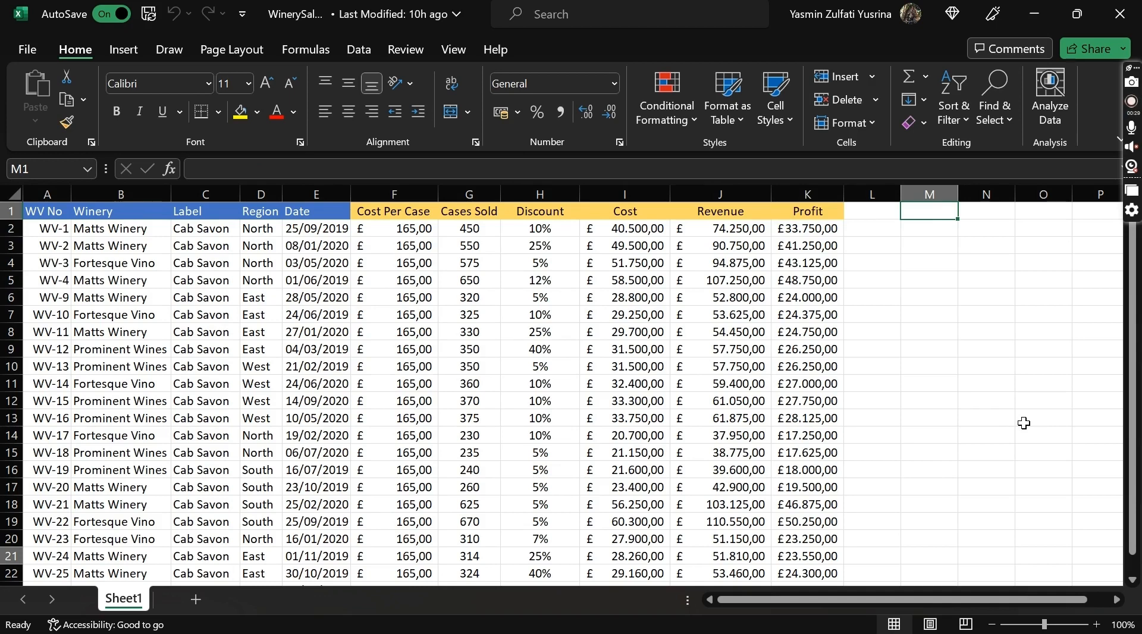
{"action": "left_click", "coordinate": [314, 209]}
{"action": "key", "text": "ctrl+c"}
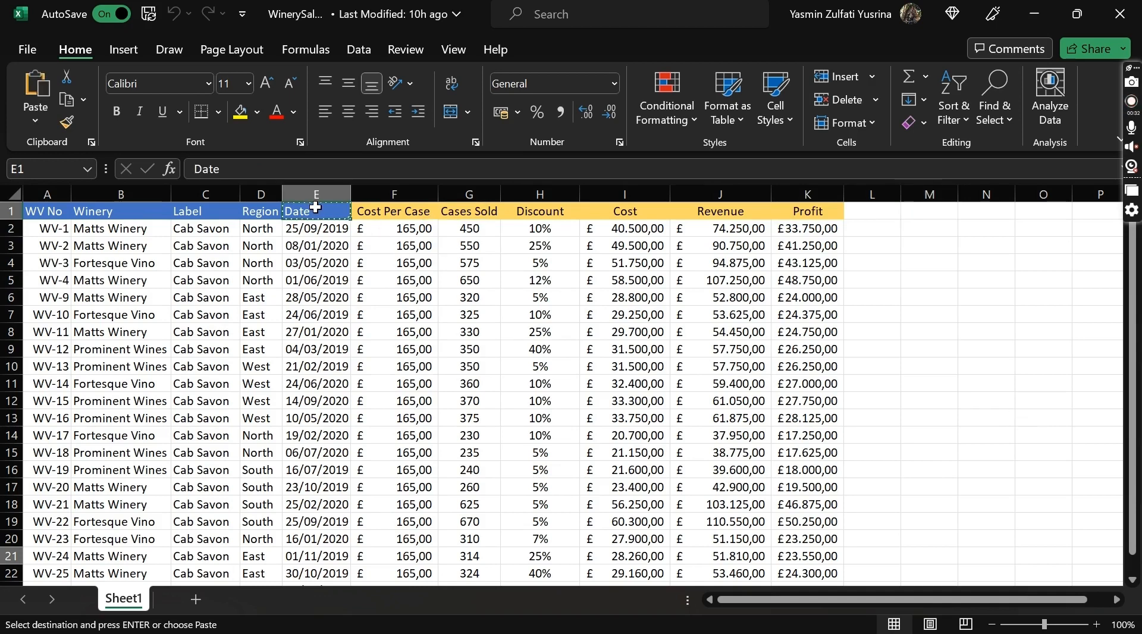
{"action": "left_click", "coordinate": [938, 213]}
{"action": "key", "text": "ctrl+v"}
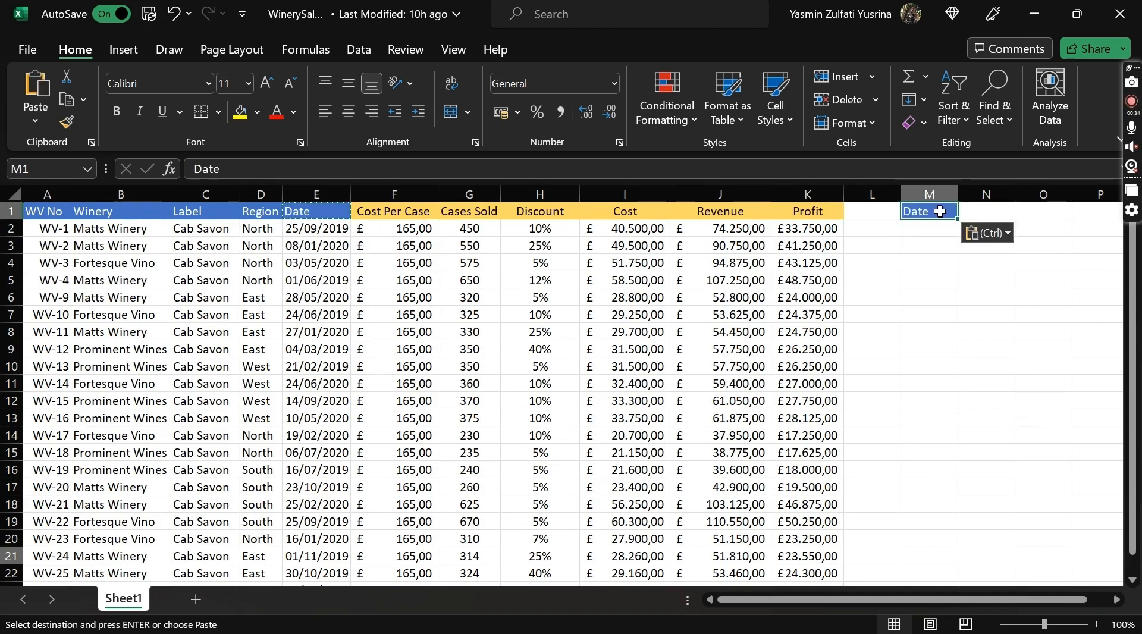
{"action": "type", "text": "Criteria"}
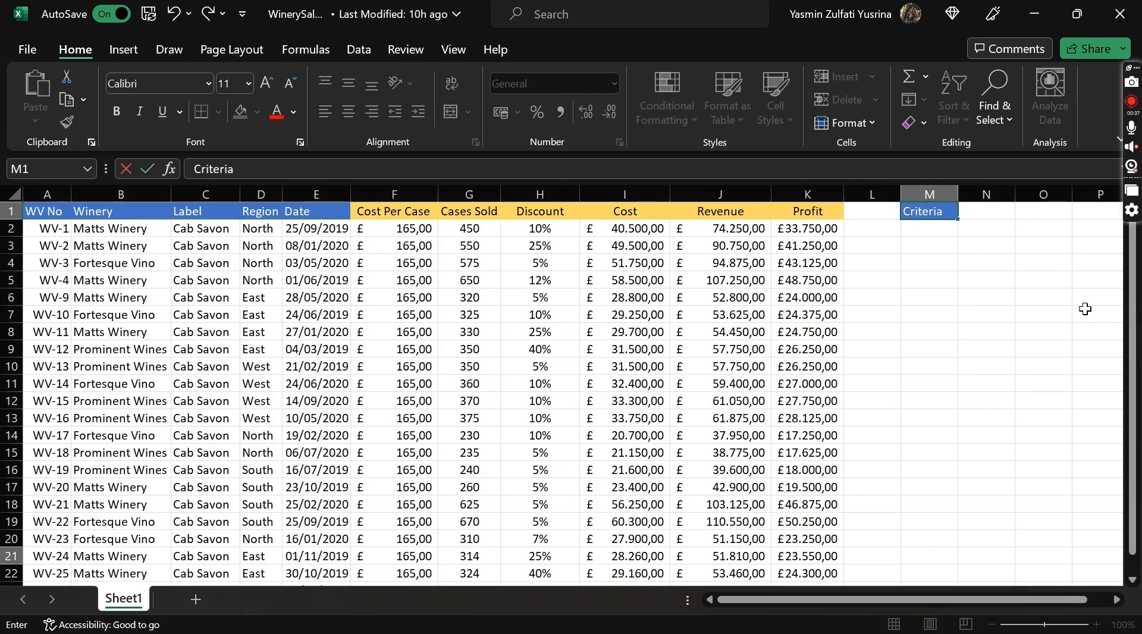
{"action": "key", "text": "Return"}
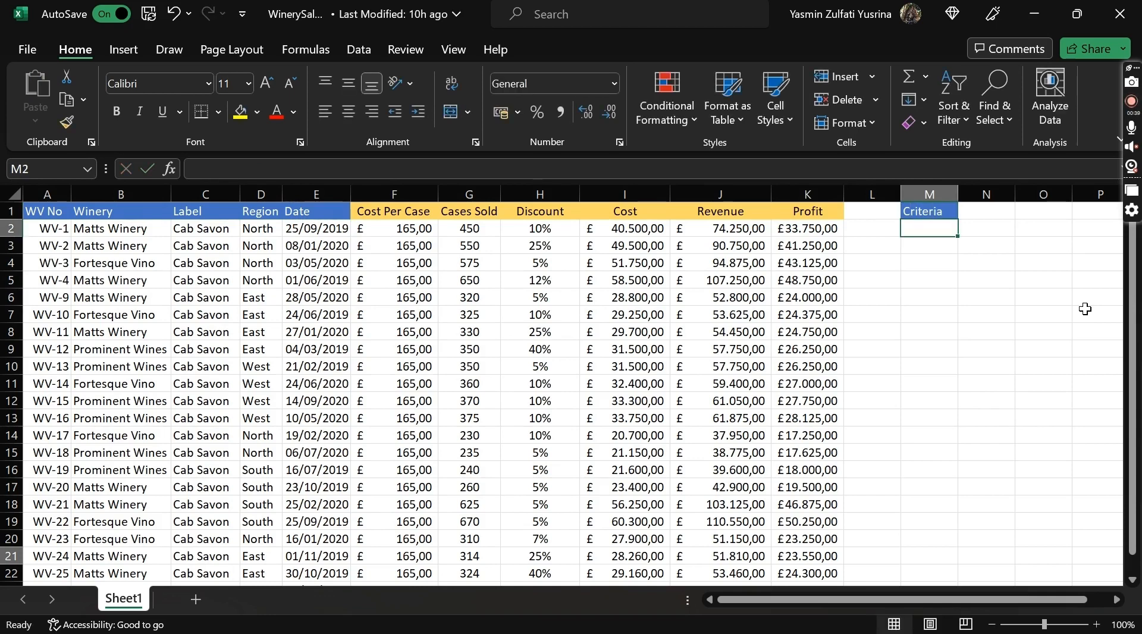
- Copy Fortesque Vino from B4 into M2 as the criterion and auto-fit the width of column M
{"action": "left_click", "coordinate": [119, 260]}
{"action": "key", "text": "ctrl+c"}
{"action": "left_click", "coordinate": [914, 226]}
{"action": "key", "text": "ctrl+v"}
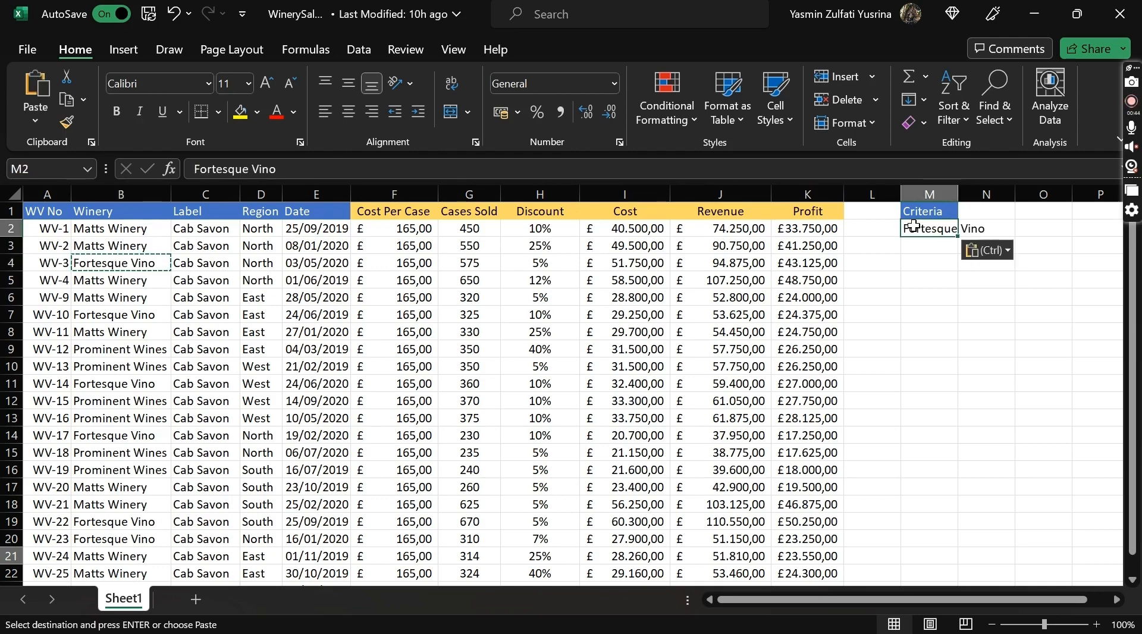
{"action": "double_click", "coordinate": [958, 194]}
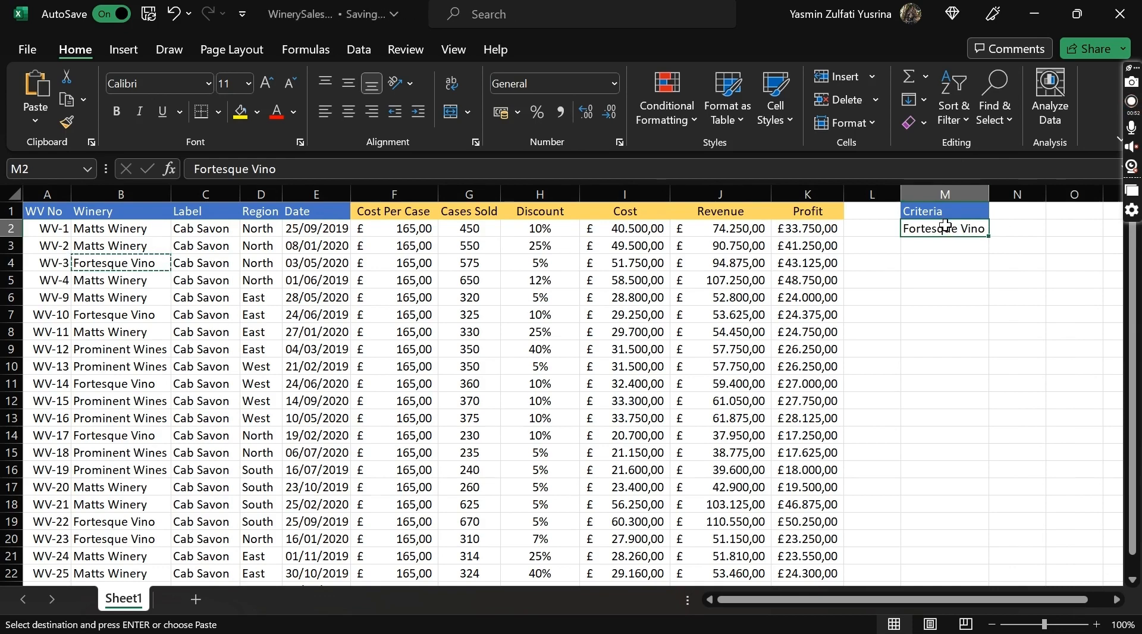
- Start an AVERAGEIF formula in M4 with the Winery range B2:B23 and cell M2 as the criterion
{"action": "left_click", "coordinate": [931, 263]}
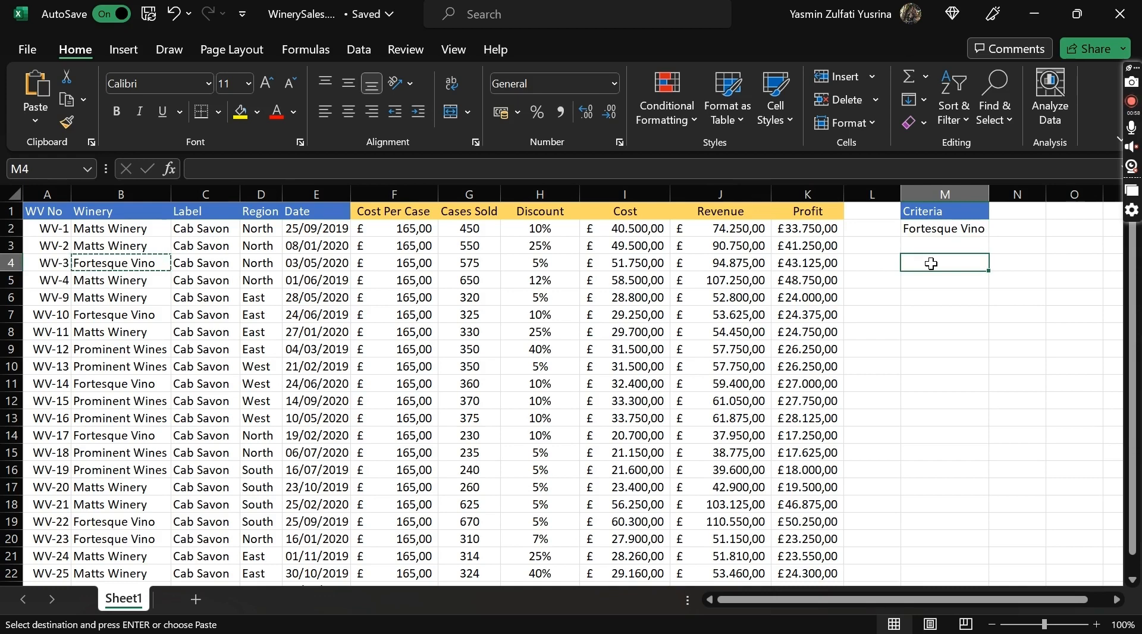
{"action": "type", "text": "=ave"}
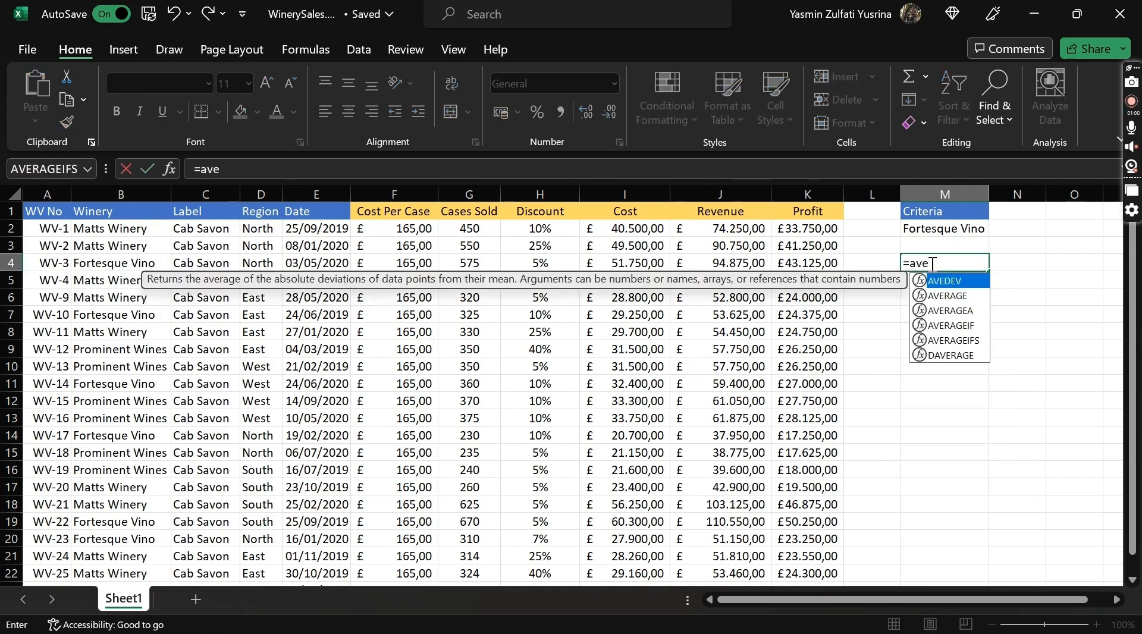
{"action": "type", "text": "rage"}
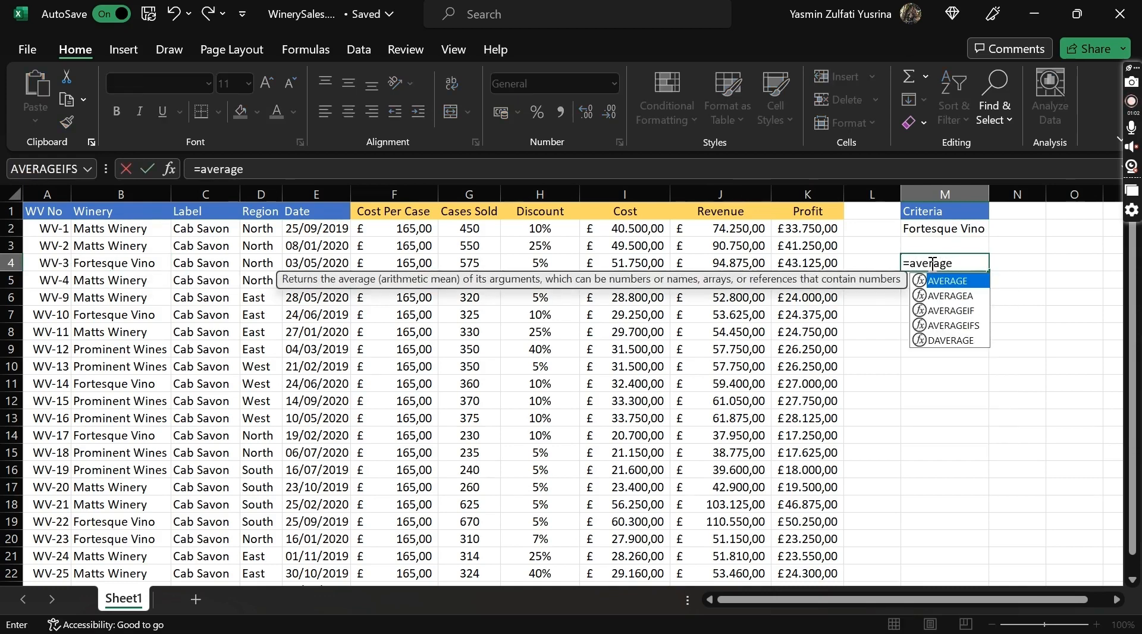
{"action": "type", "text": "if"}
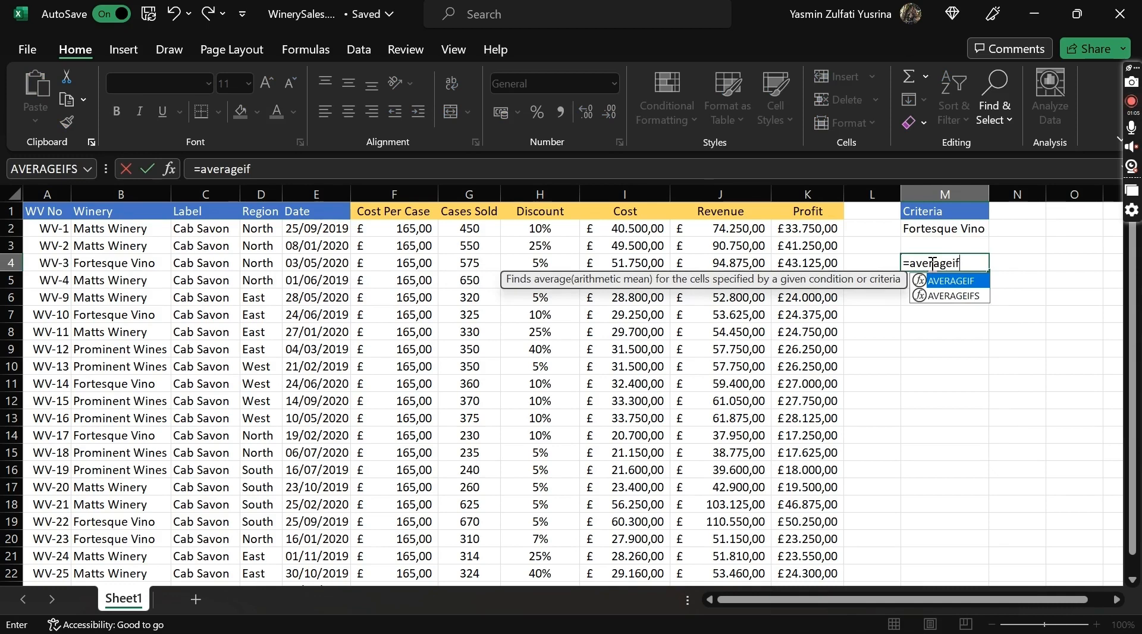
{"action": "type", "text": "("}
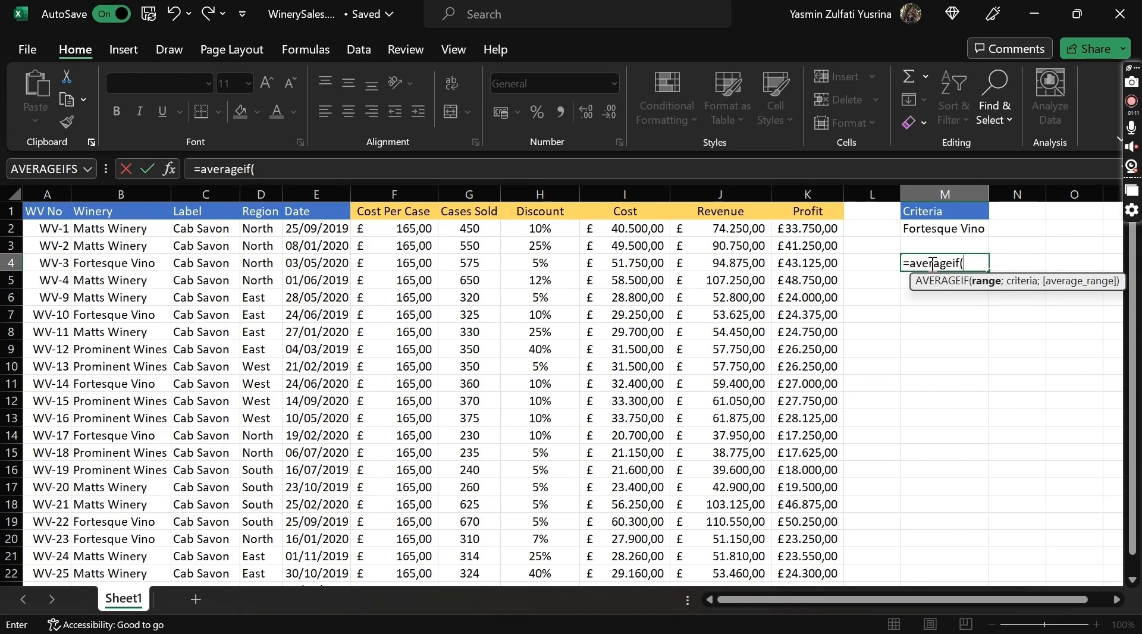
{"action": "left_click", "coordinate": [133, 228]}
{"action": "key", "text": "ctrl+shift+Down"}
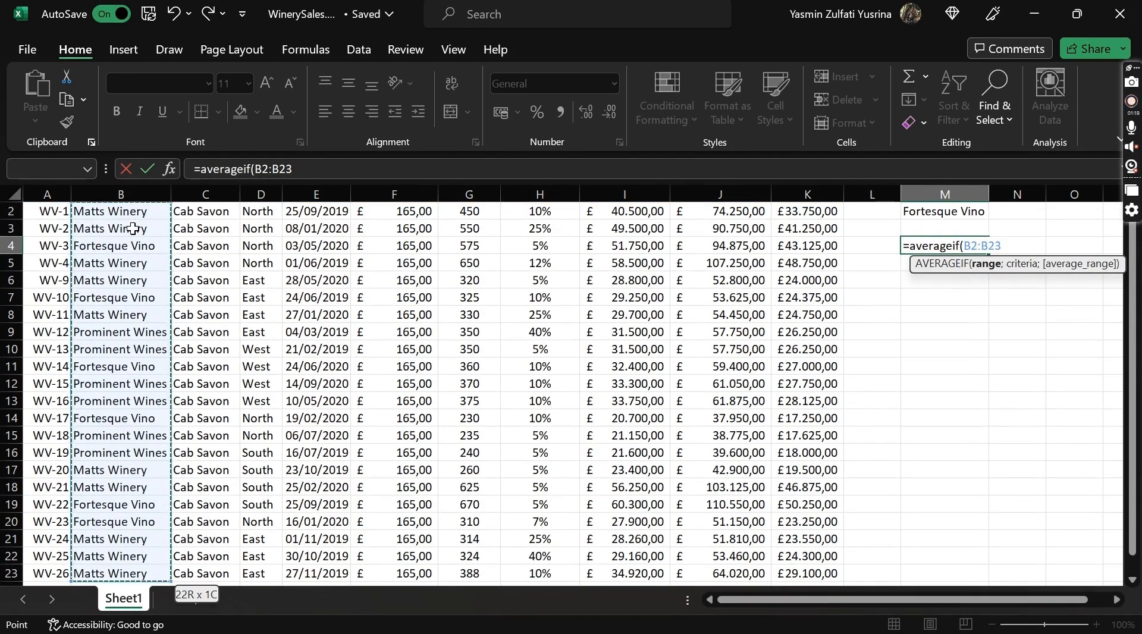
{"action": "type", "text": ";"}
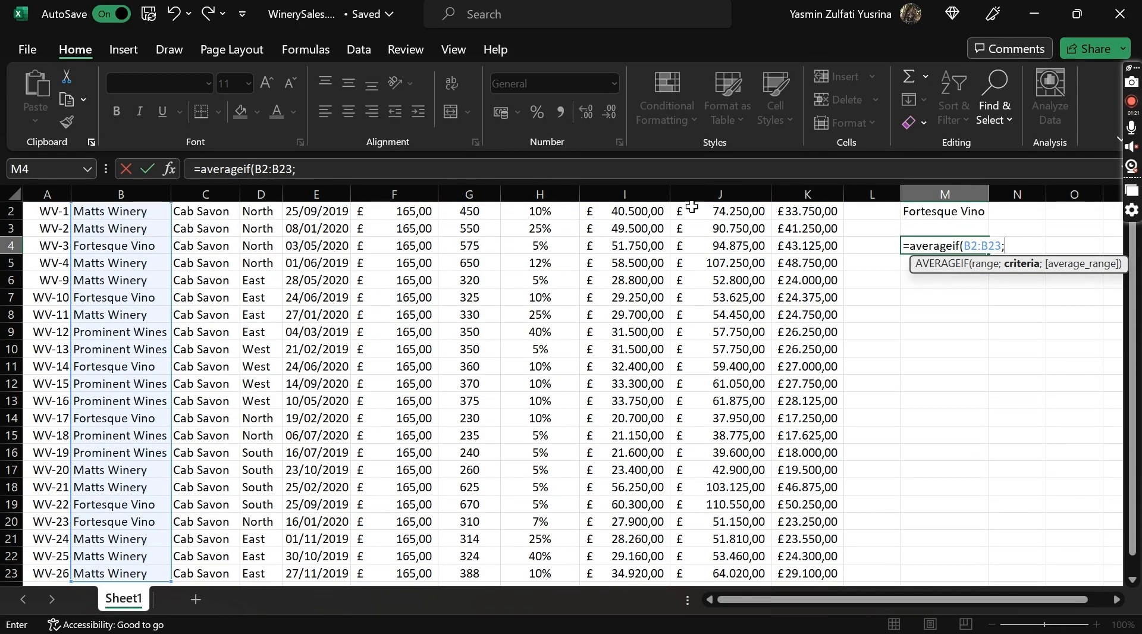
{"action": "scroll", "coordinate": [732, 197], "scroll_direction": "up", "scroll_amount": 1}
{"action": "left_click", "coordinate": [923, 226]}
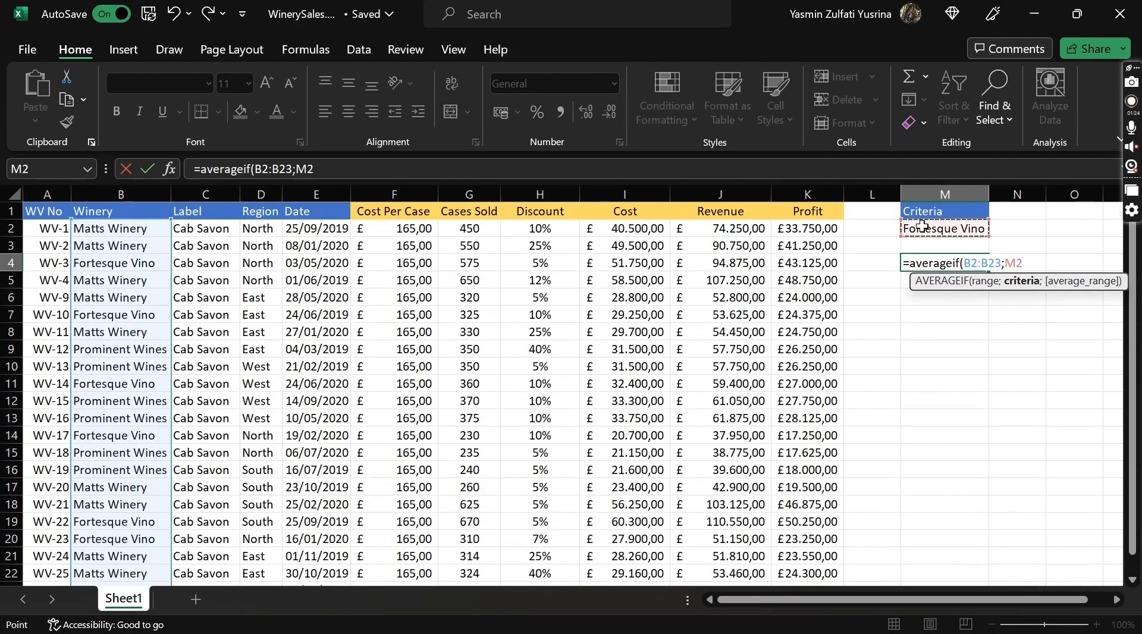
- Complete the AVERAGEIF formula in M4 with the Revenue range J2:J23 as the average range and reselect the cell
{"action": "type", "text": ";"}
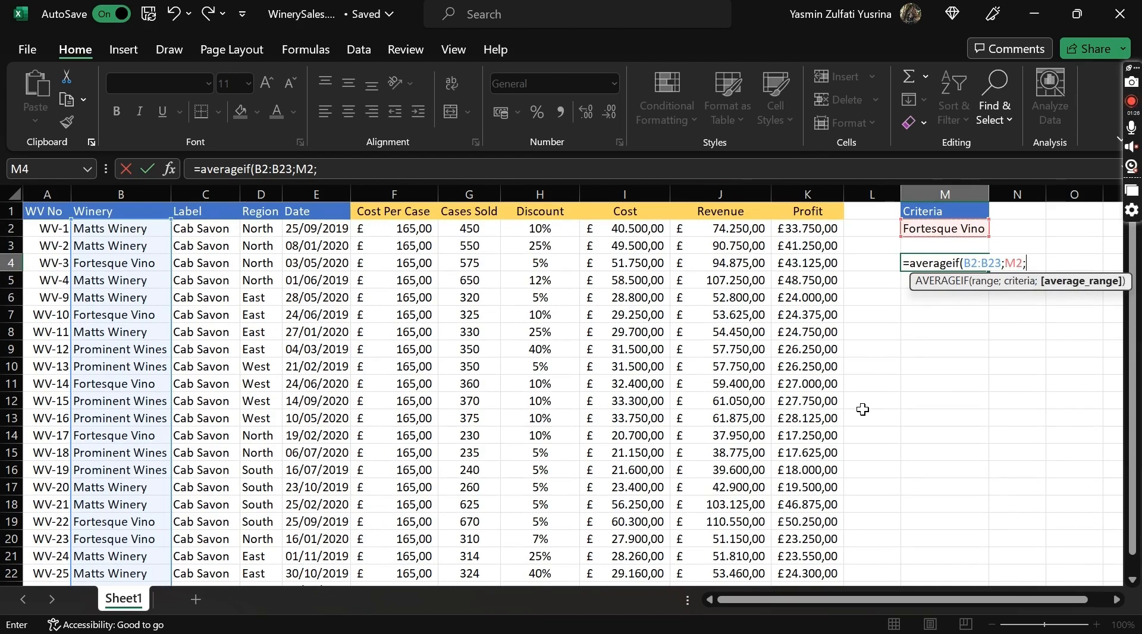
{"action": "left_click", "coordinate": [720, 229]}
{"action": "key", "text": "ctrl+shift+Down"}
{"action": "type", "text": ")"}
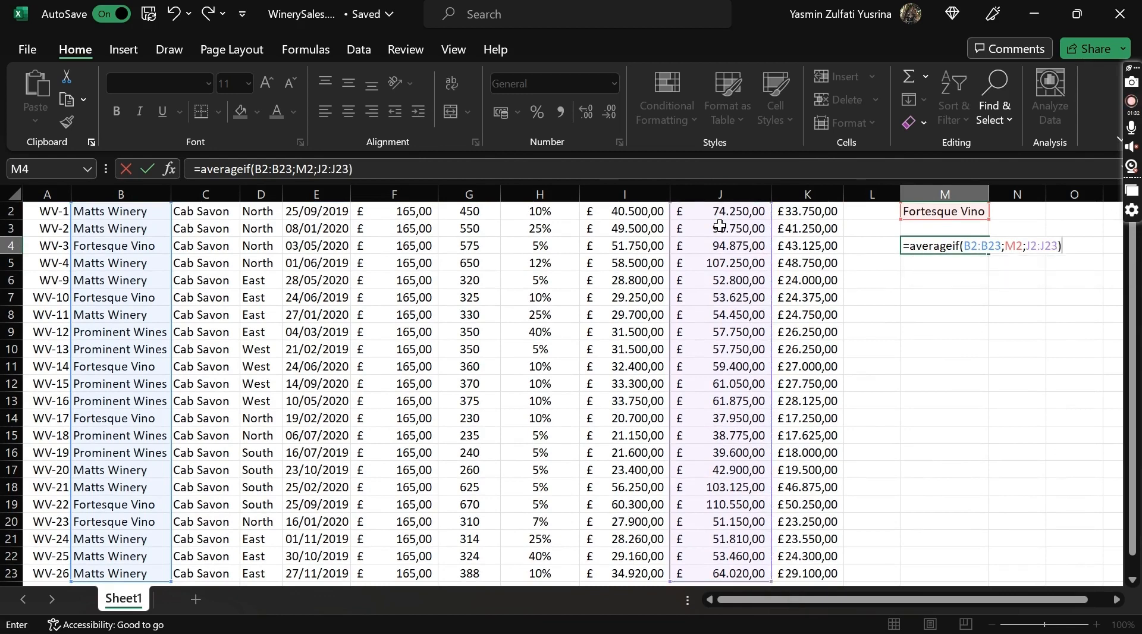
{"action": "key", "text": "Return"}
{"action": "key", "text": "Up"}
{"action": "key", "text": "Up"}
{"action": "key", "text": "Up"}
{"action": "key", "text": "Up"}
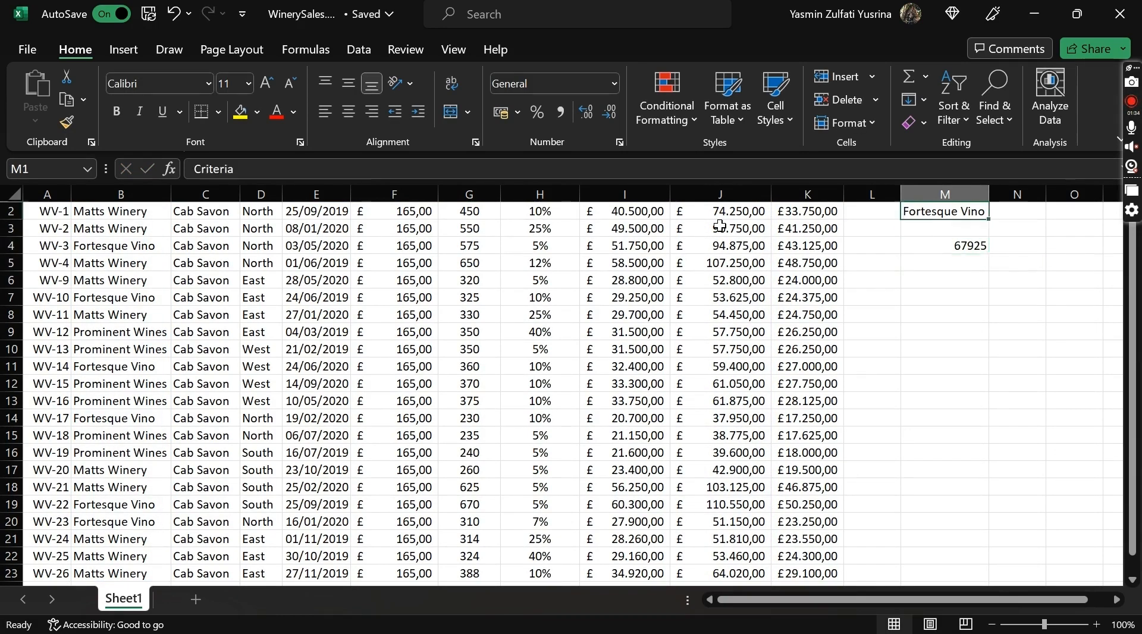
{"action": "key", "text": "Down"}
{"action": "key", "text": "Down"}
{"action": "key", "text": "Down"}
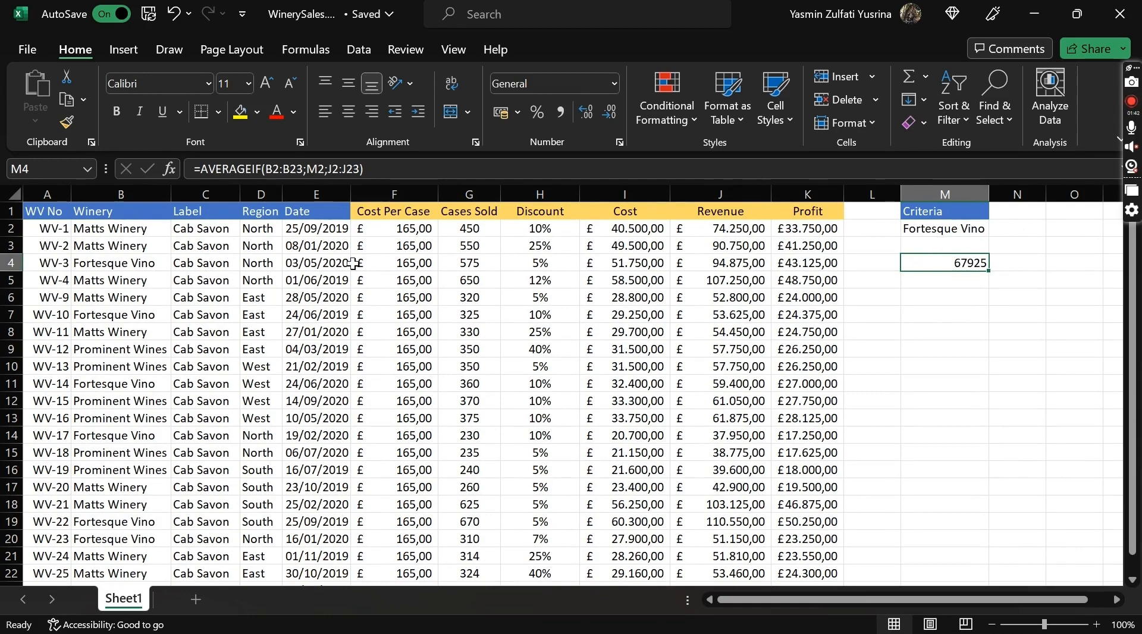
- Replace the criterion in M2 with Matts Winery copied from B2
{"action": "left_click", "coordinate": [137, 230]}
{"action": "key", "text": "ctrl+c"}
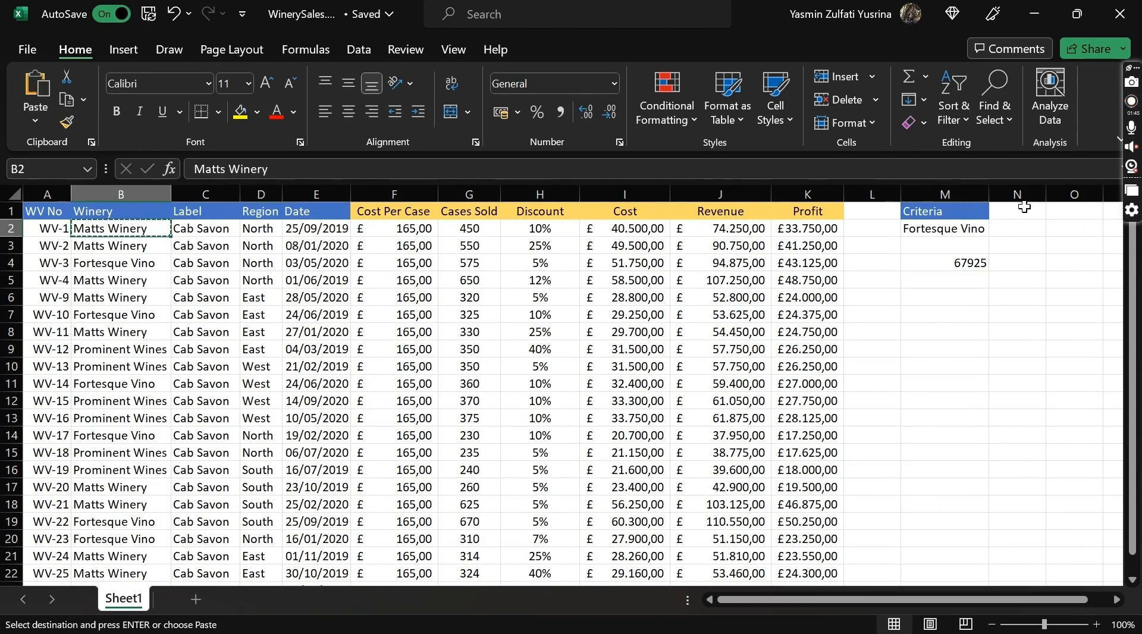
{"action": "left_click", "coordinate": [969, 227]}
{"action": "key", "text": "ctrl+v"}
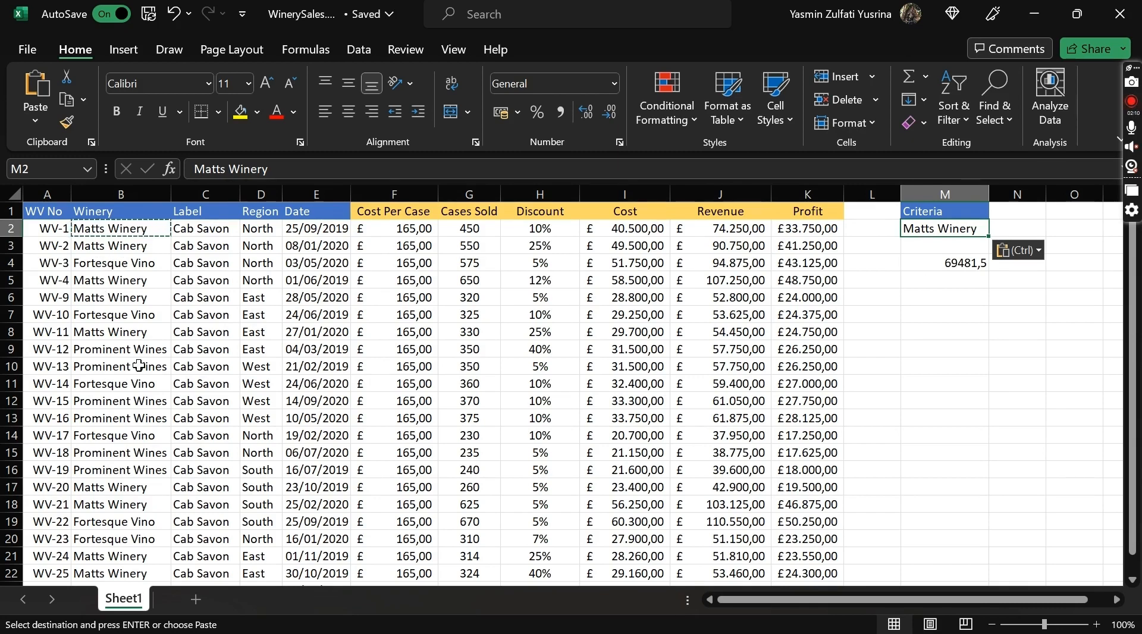
- Replace the M2 reference in M4's AVERAGEIF formula with the criterion "<>Prominent Wines"
{"action": "left_click", "coordinate": [936, 264]}
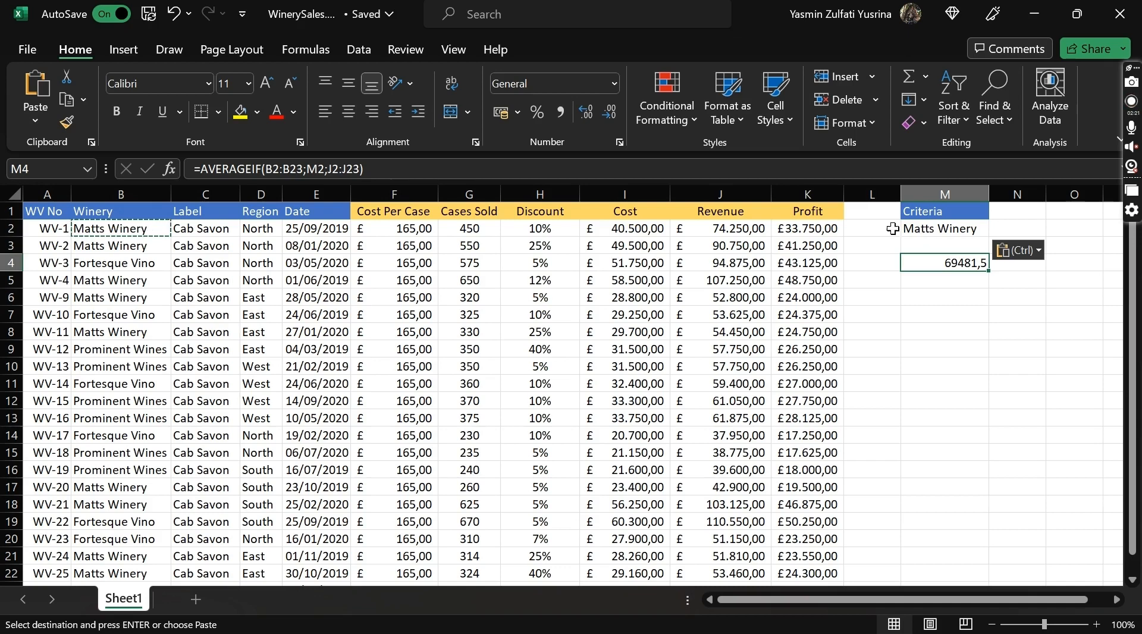
{"action": "left_click", "coordinate": [308, 169]}
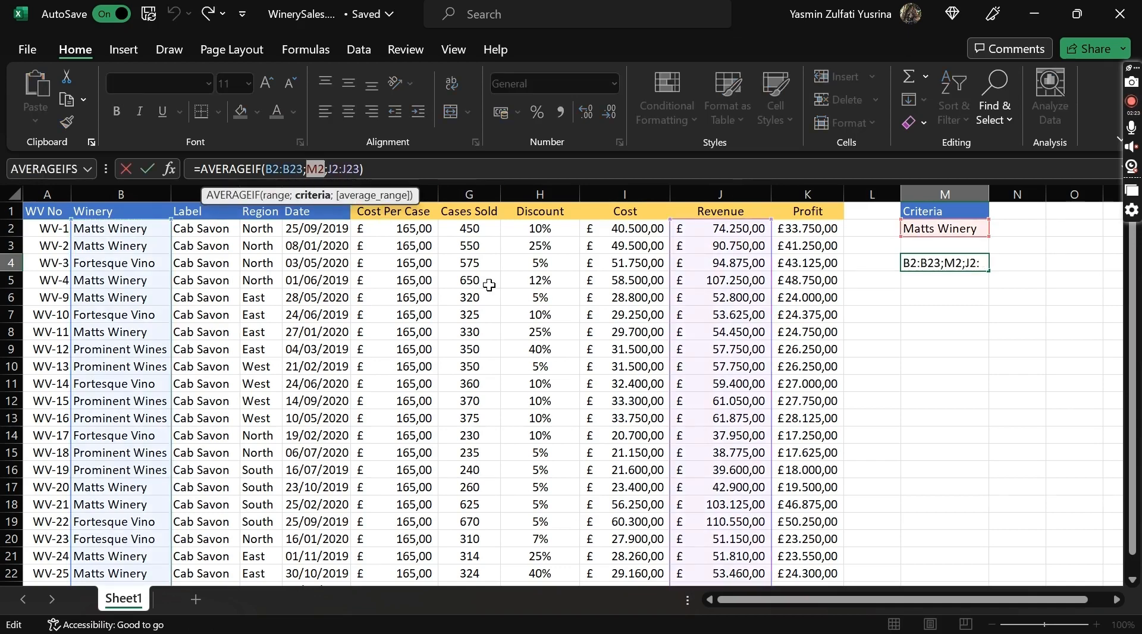
{"action": "key", "text": "Delete"}
{"action": "key", "text": "Delete"}
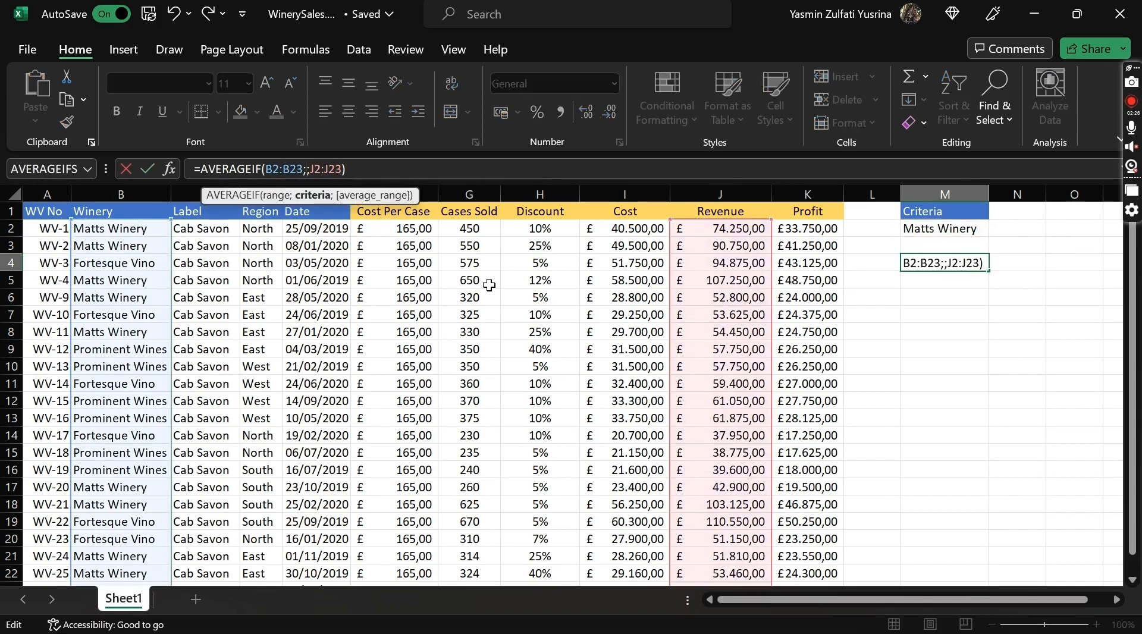
{"action": "type", "text": "\"\""}
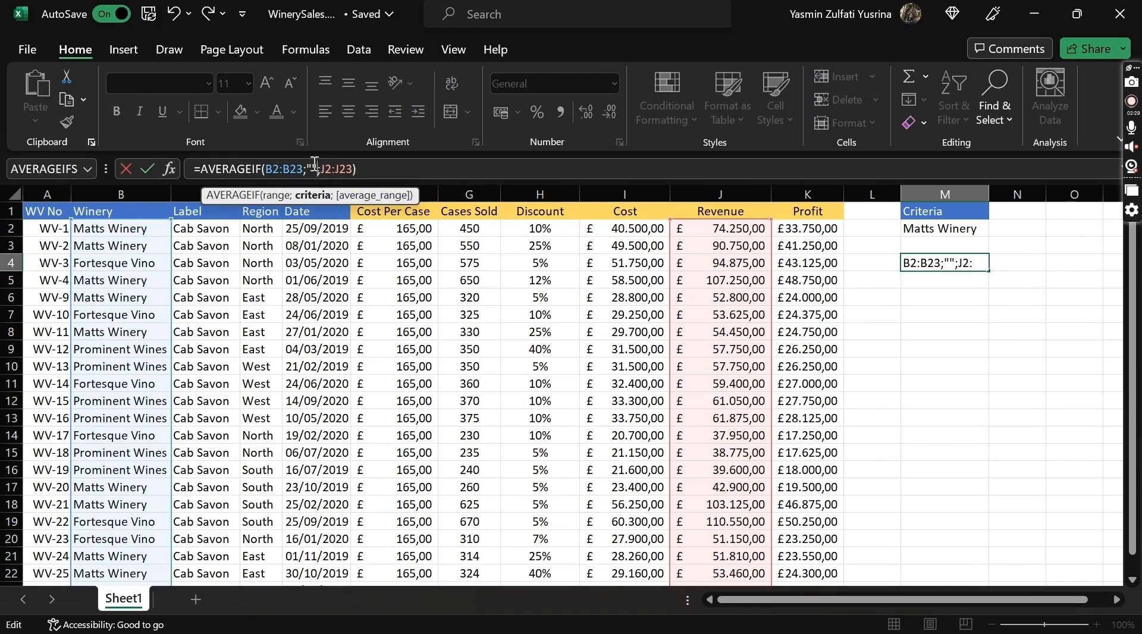
{"action": "left_click", "coordinate": [315, 168]}
{"action": "type", "text": "<>"}
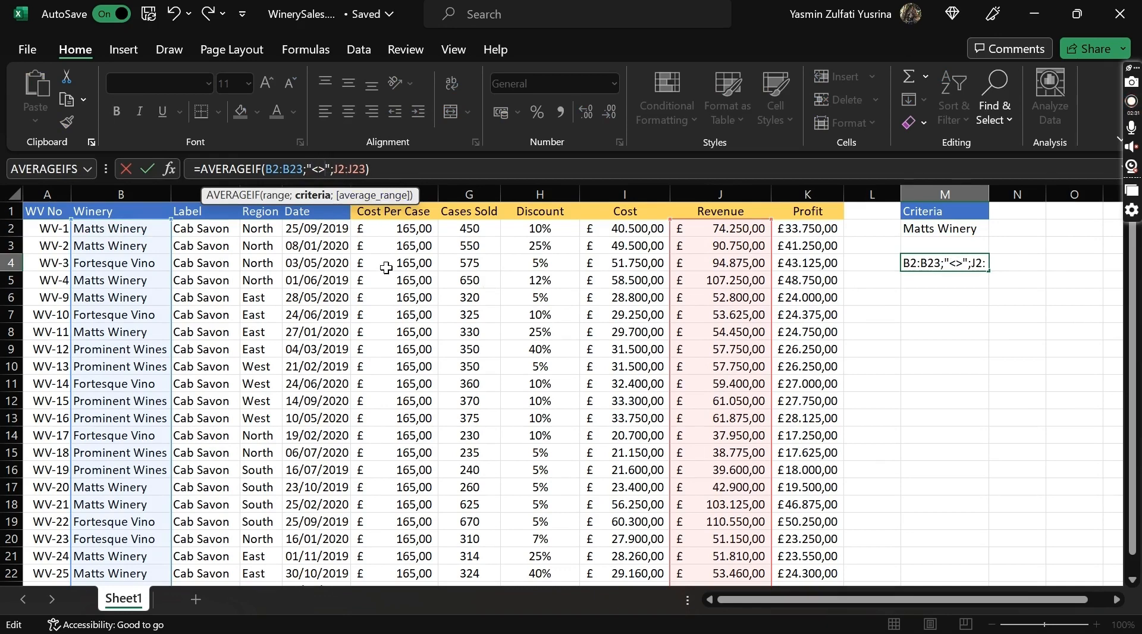
{"action": "type", "text": "Promine"}
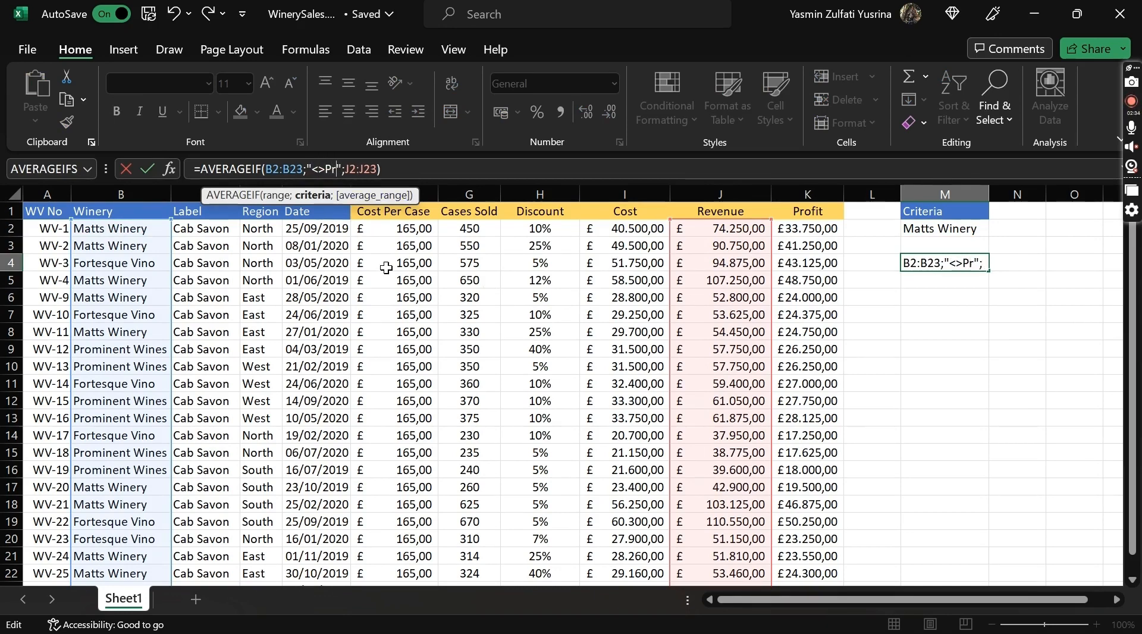
{"action": "type", "text": "nt Wines"}
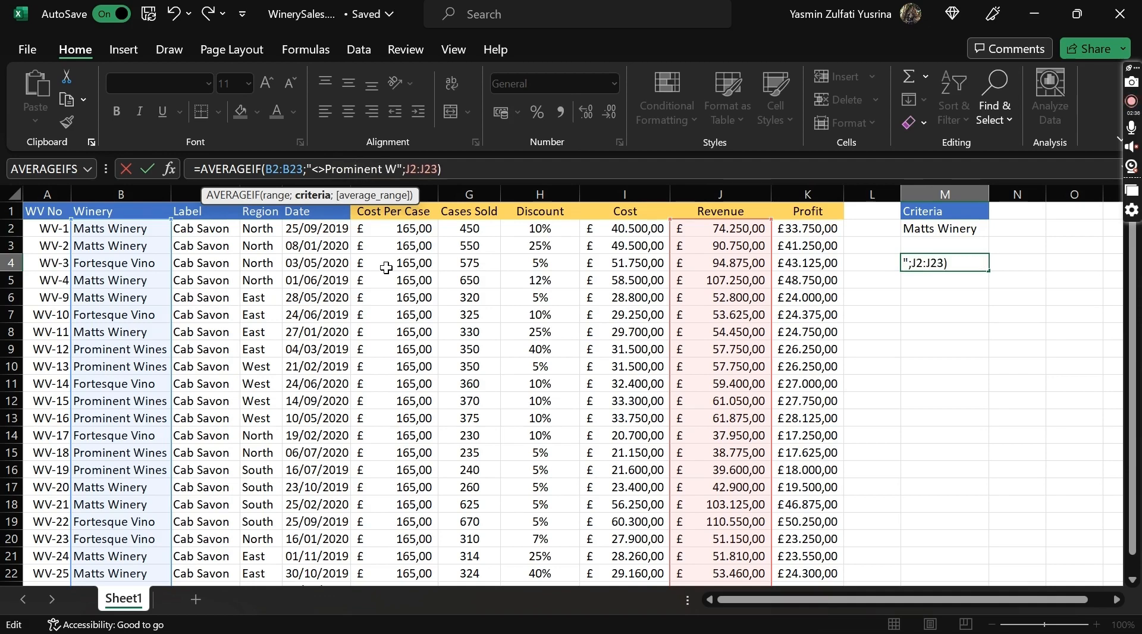
{"action": "key", "text": "Return"}
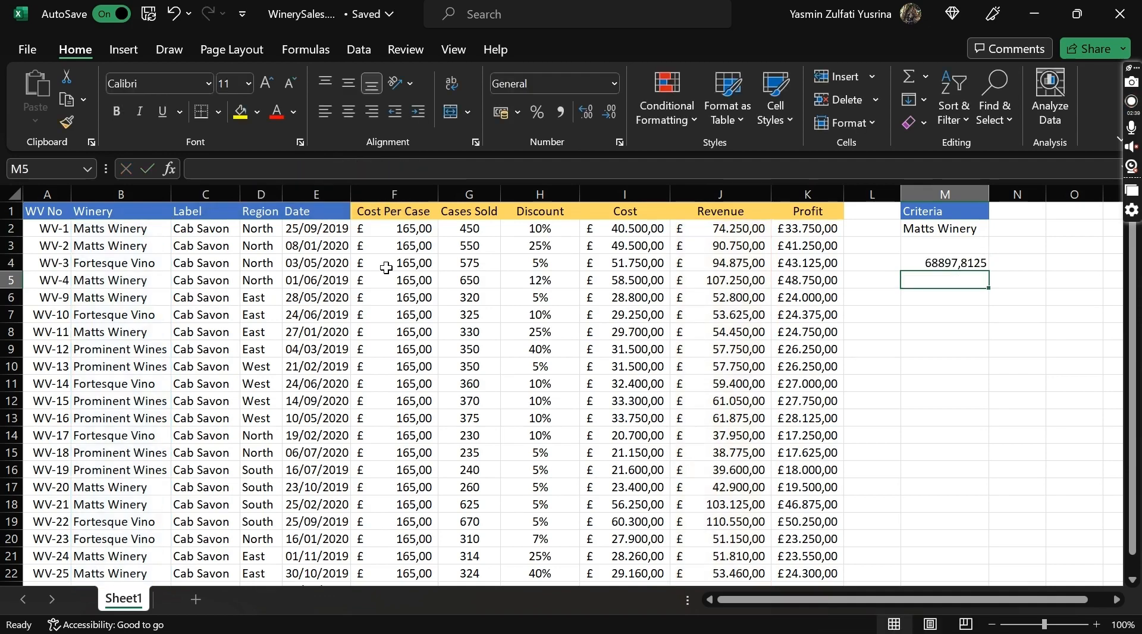
{"action": "key", "text": "Up"}
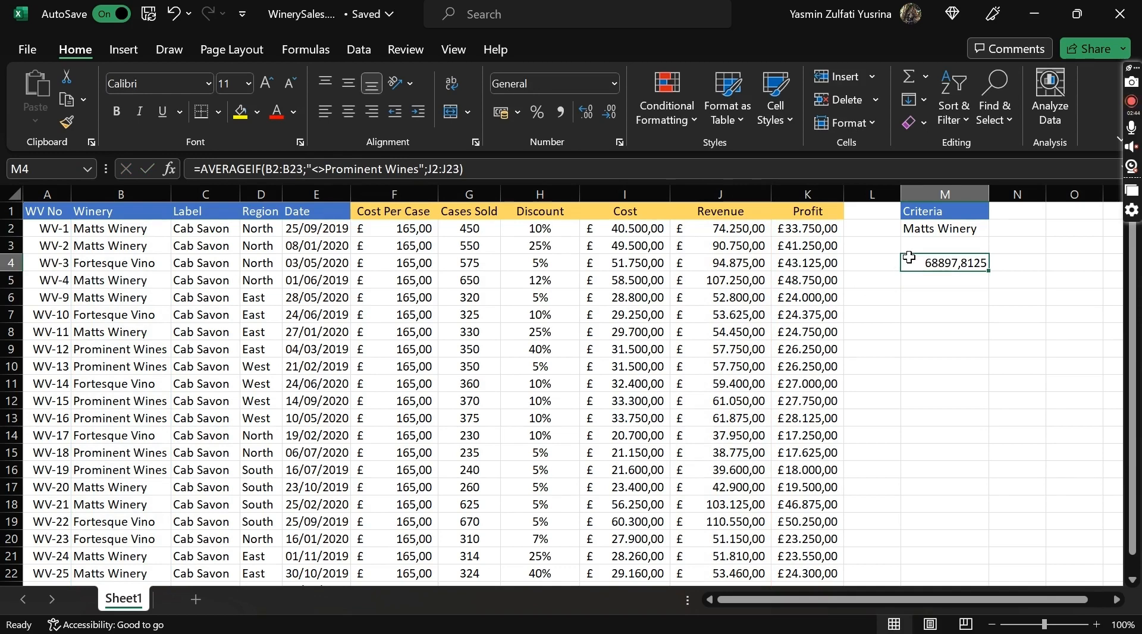
- Search the function library for averageifs and insert the AVERAGEIFS function in M8
{"action": "left_click", "coordinate": [925, 320]}
{"action": "key", "text": "Down"}
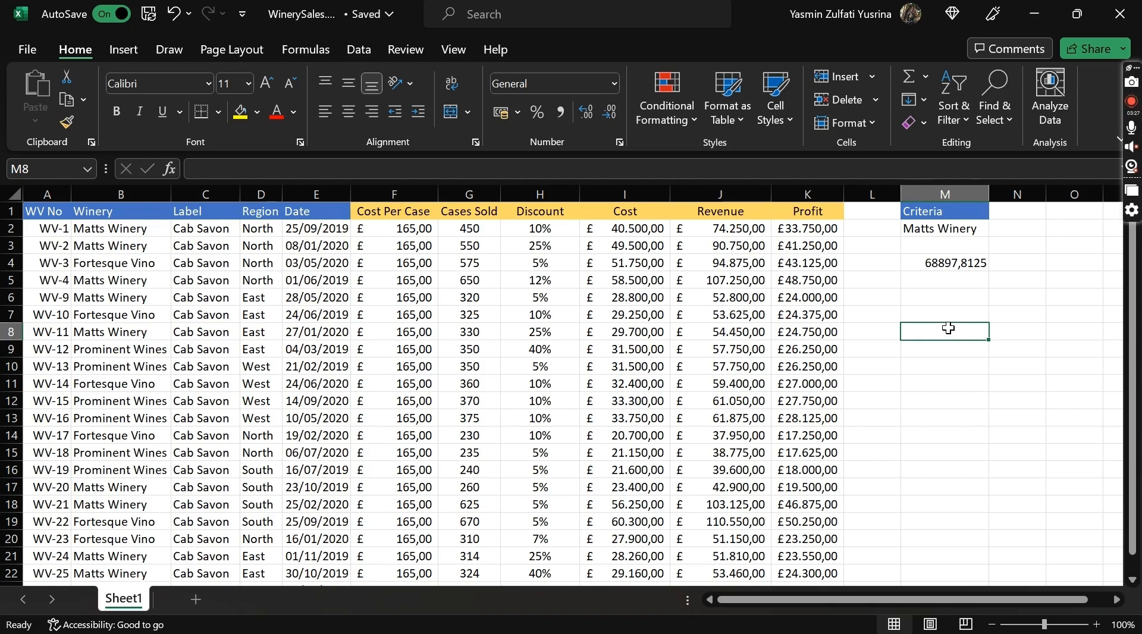
{"action": "left_click", "coordinate": [167, 168]}
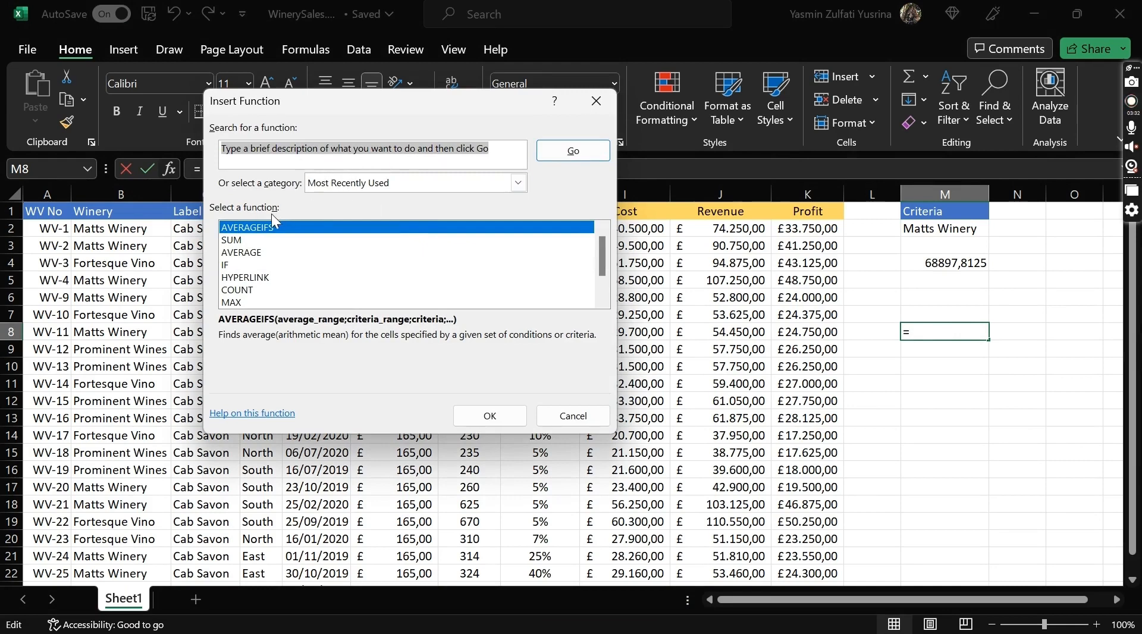
{"action": "left_click", "coordinate": [245, 226]}
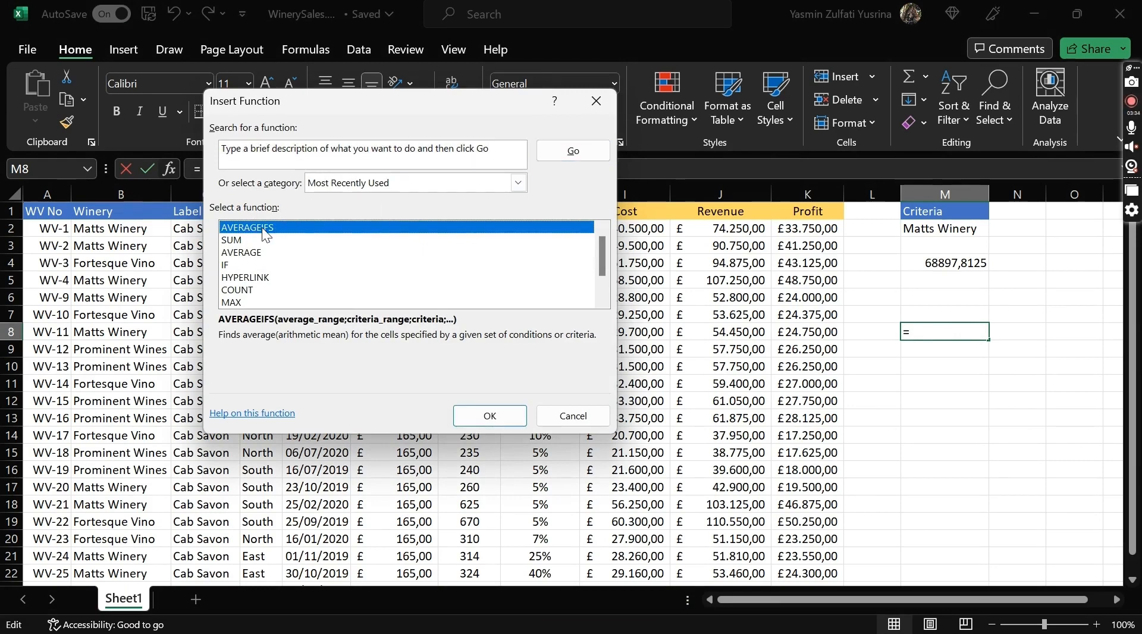
{"action": "left_click", "coordinate": [364, 153]}
{"action": "type", "text": "avera"}
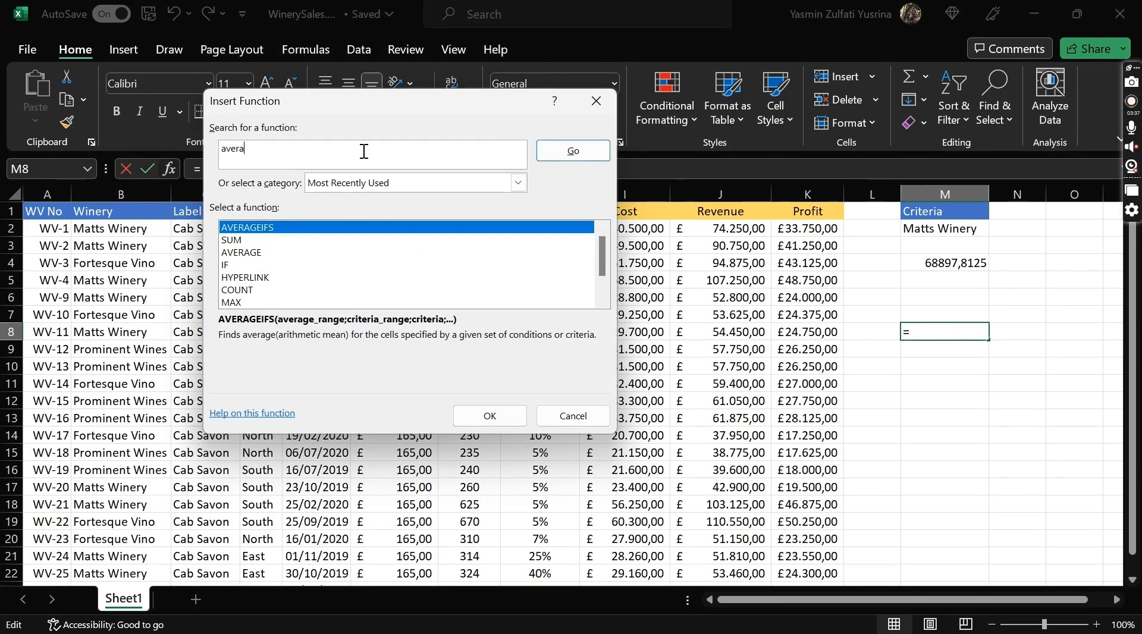
{"action": "type", "text": "geifs"}
{"action": "key", "text": "Return"}
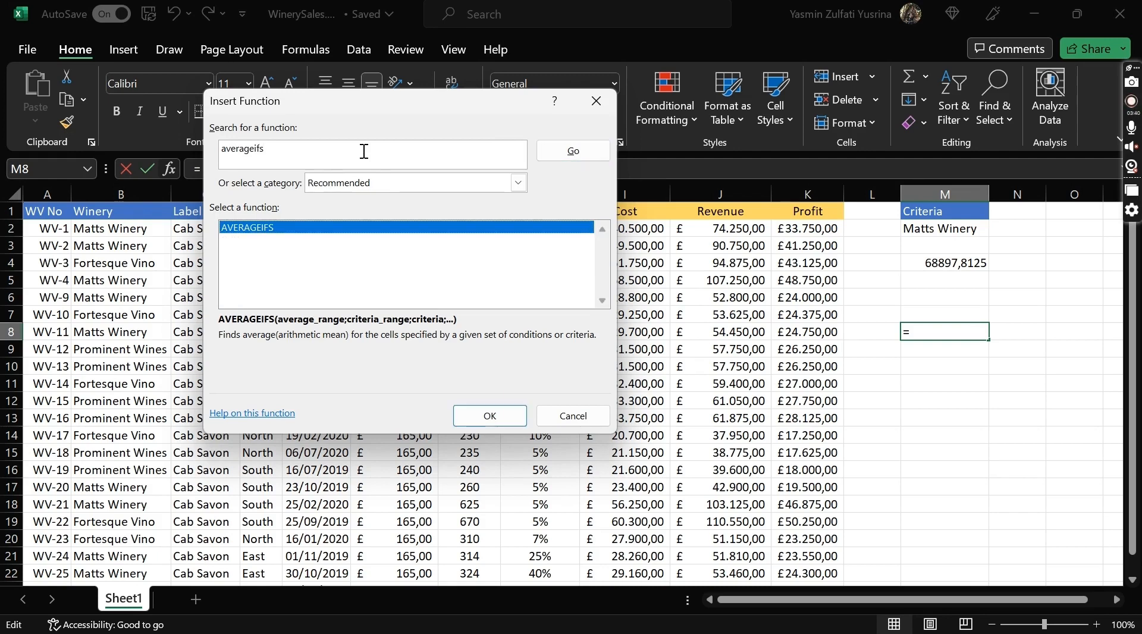
{"action": "left_click", "coordinate": [494, 415]}
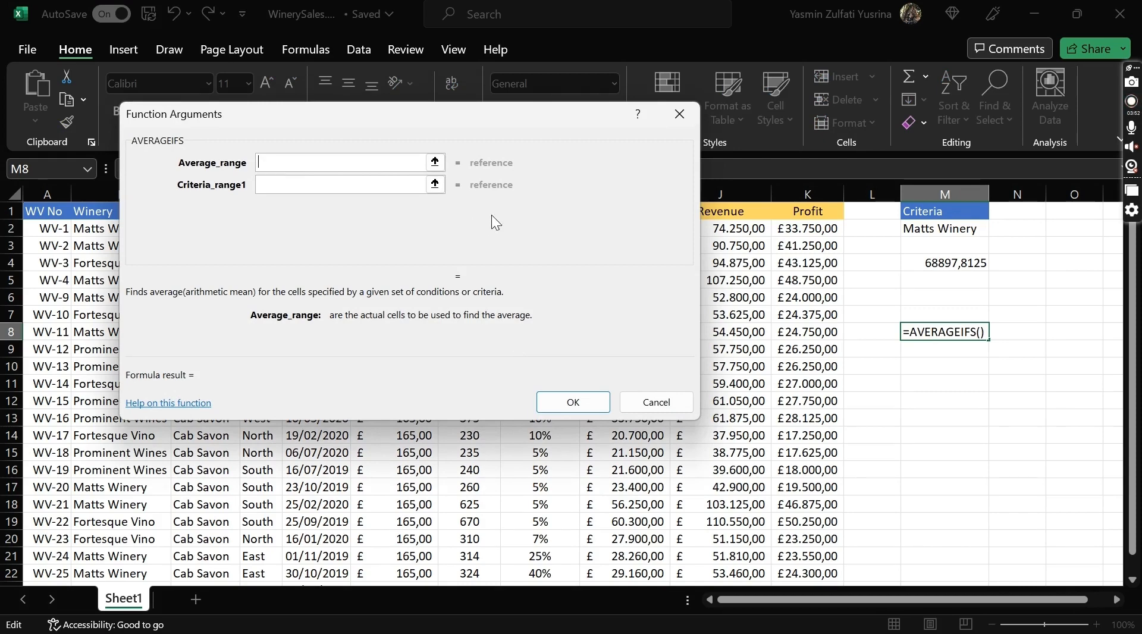
- Set the Average_range argument of AVERAGEIFS to the Profit values K2:K23
{"action": "left_click_drag", "start_coordinate": [512, 120], "coordinate": [412, 120]}
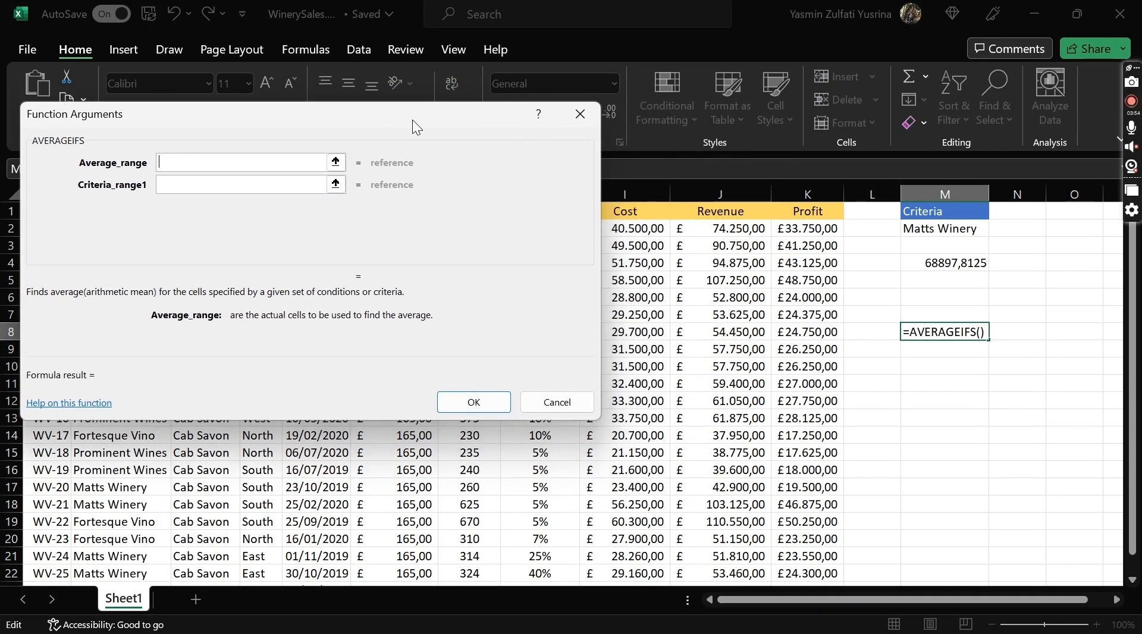
{"action": "left_click", "coordinate": [822, 233]}
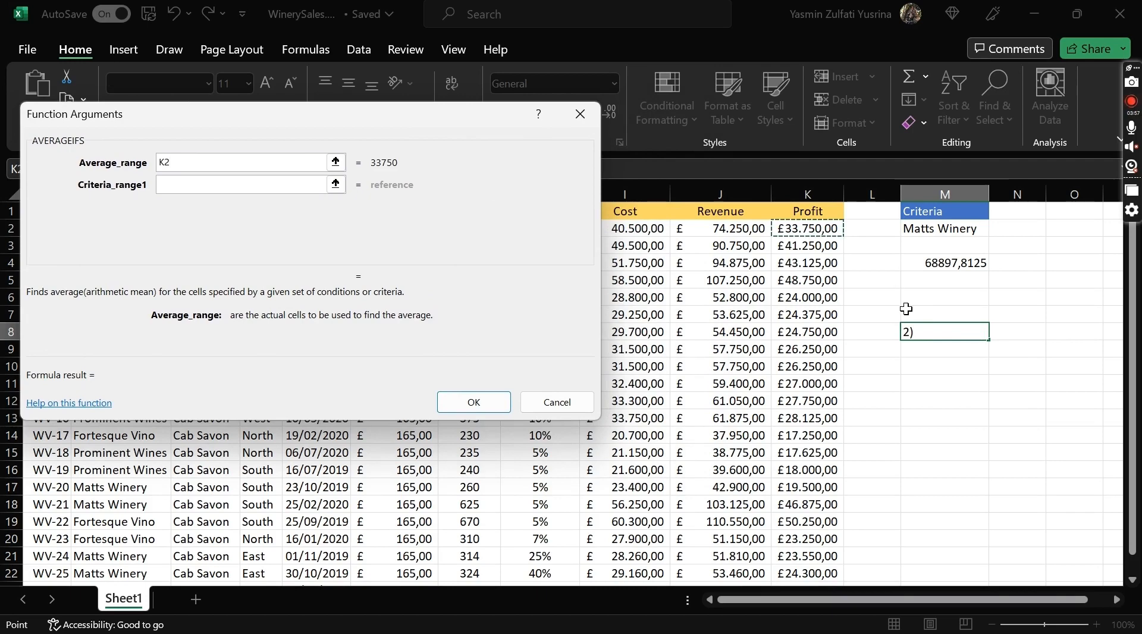
{"action": "key", "text": "ctrl+shift+Down"}
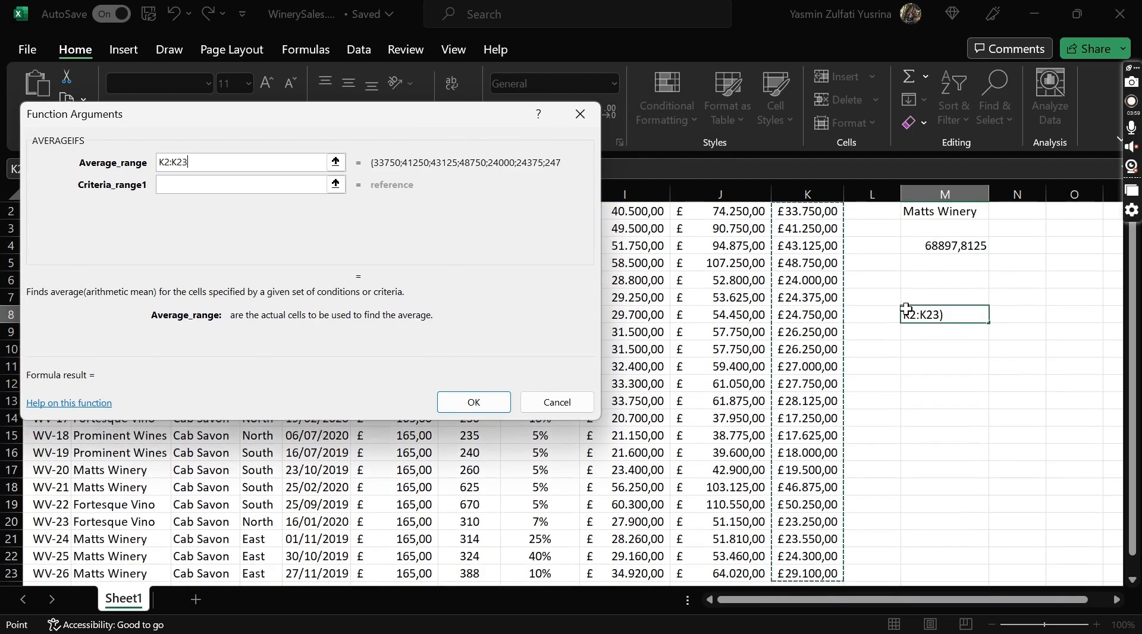
- Set the first AVERAGEIFS condition to the Cases Sold range G2:G23 with the criterion ">=250"
{"action": "left_click", "coordinate": [279, 183]}
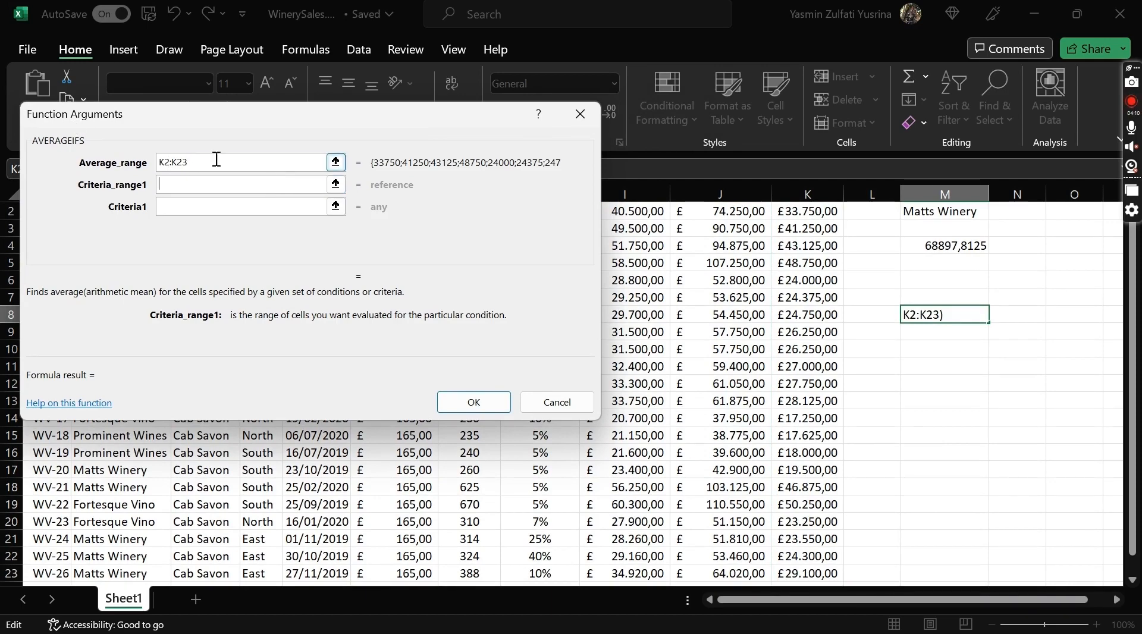
{"action": "left_click_drag", "start_coordinate": [190, 119], "coordinate": [763, 115]}
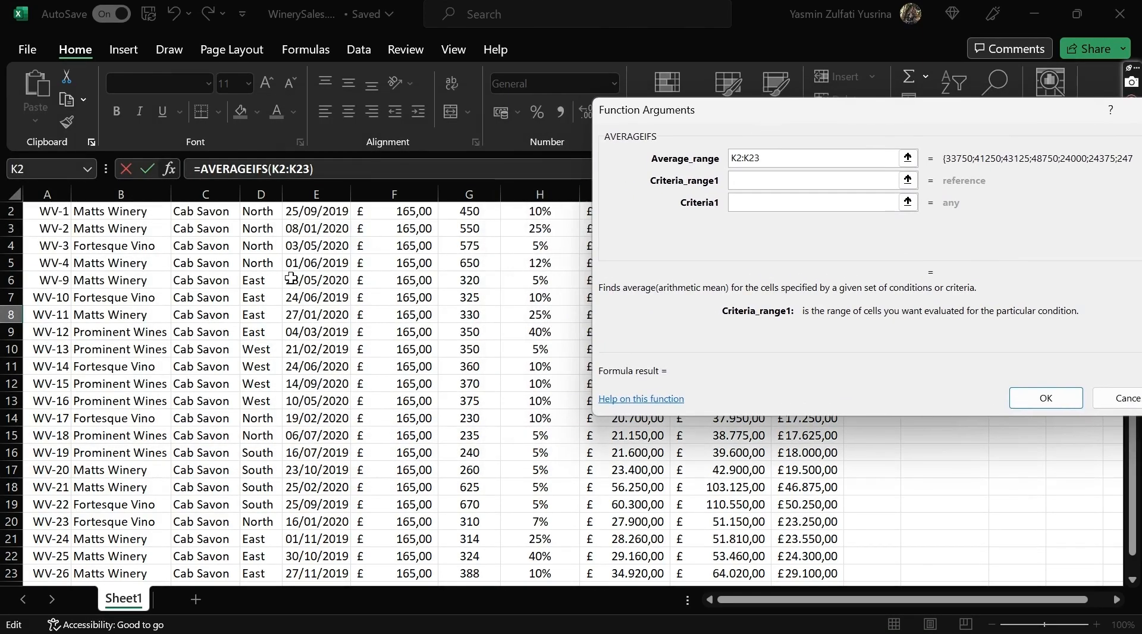
{"action": "scroll", "coordinate": [291, 278], "scroll_direction": "up", "scroll_amount": 1}
{"action": "left_click", "coordinate": [471, 230]}
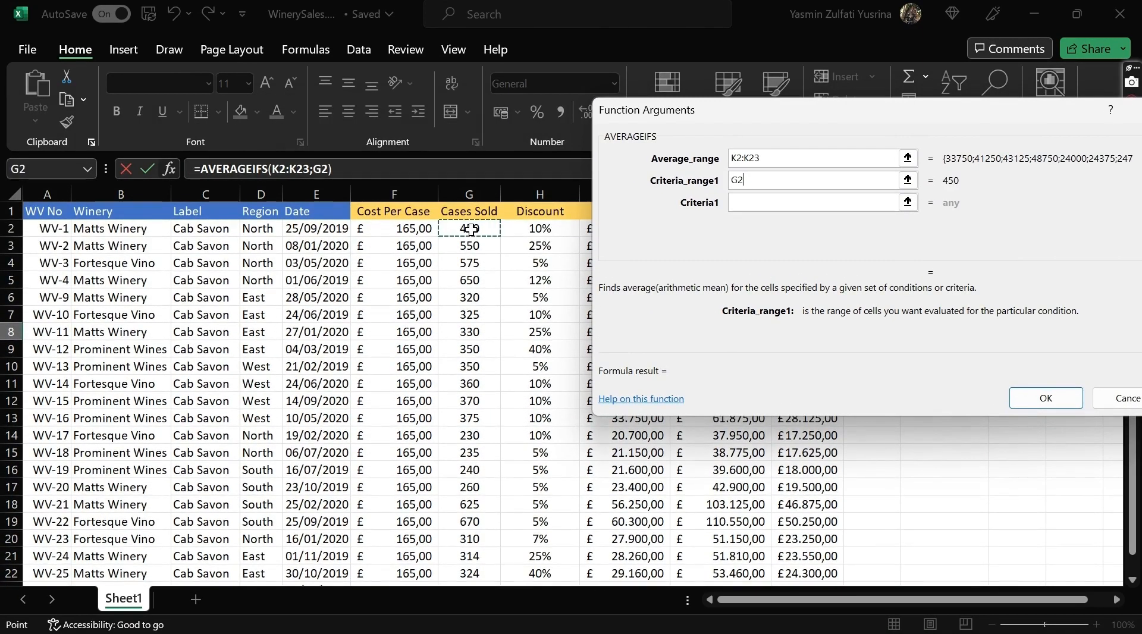
{"action": "key", "text": "ctrl+shift+Down"}
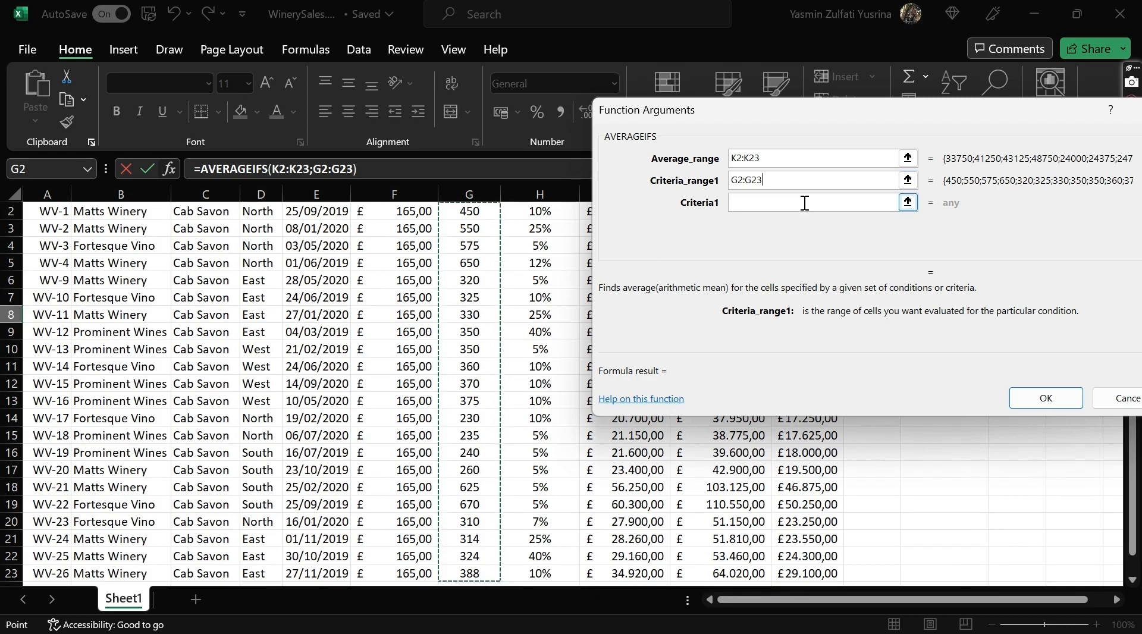
{"action": "left_click", "coordinate": [804, 203]}
{"action": "type", "text": "\""}
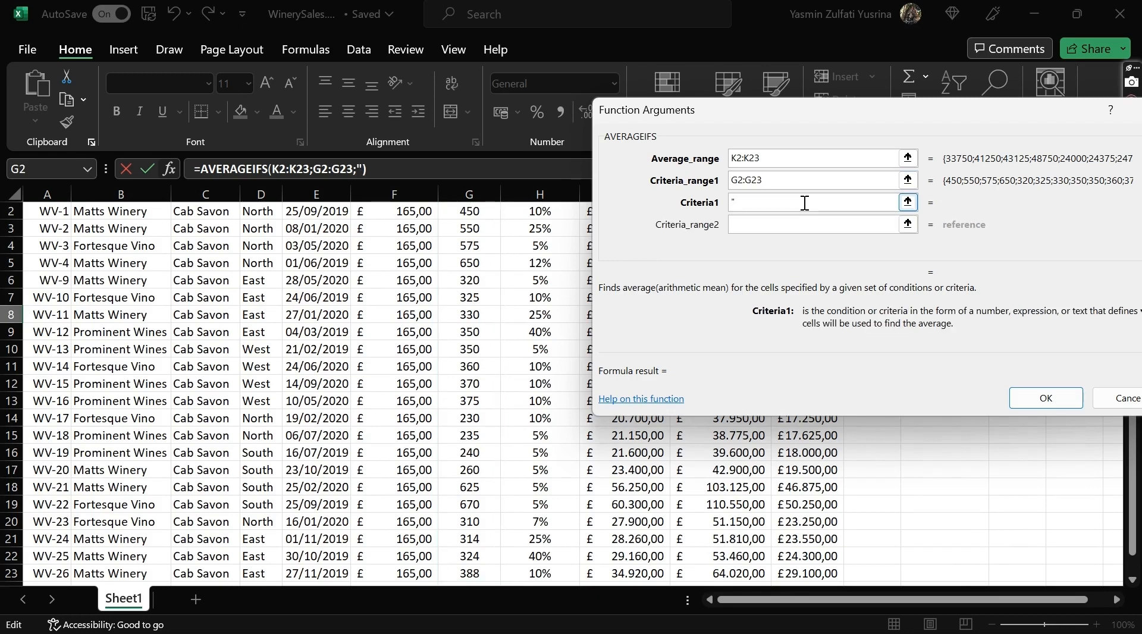
{"action": "type", "text": ">=250\""}
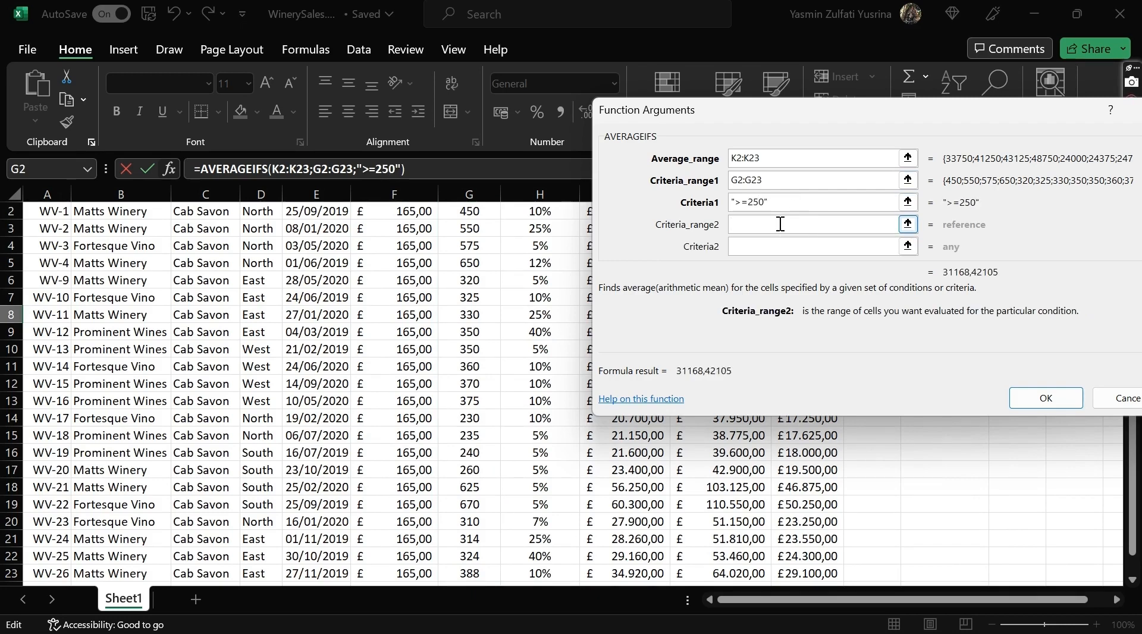
- Add the Discount range H2:H23 with the criterion ">25%" as the second condition and insert the formula in M8
{"action": "scroll", "coordinate": [535, 250], "scroll_direction": "up", "scroll_amount": 1}
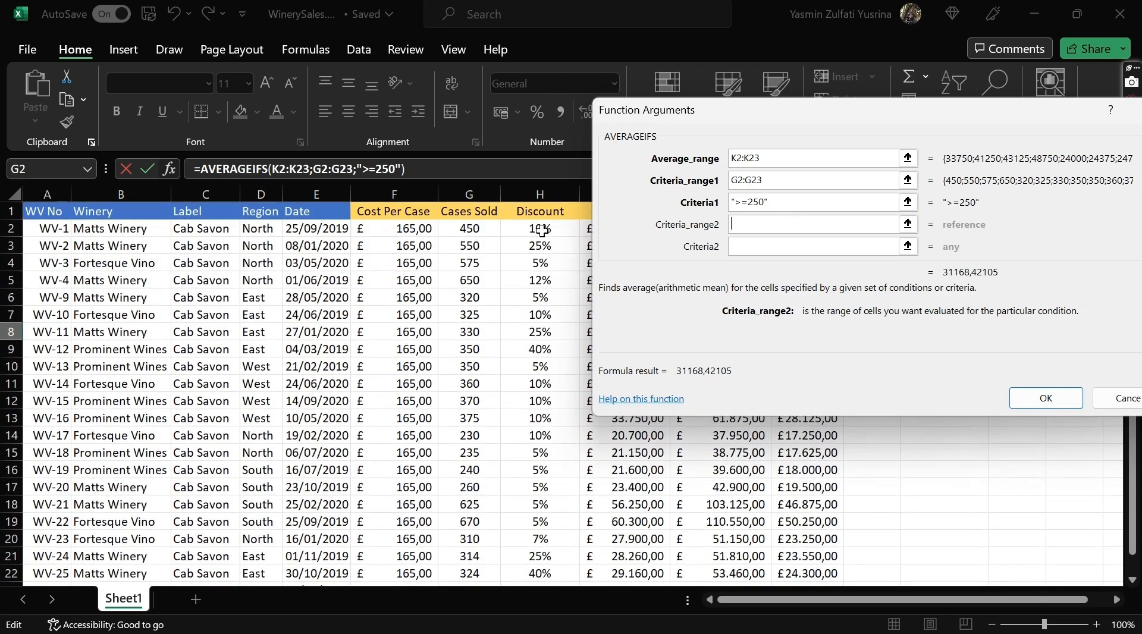
{"action": "left_click", "coordinate": [541, 230]}
{"action": "key", "text": "ctrl+shift+Down"}
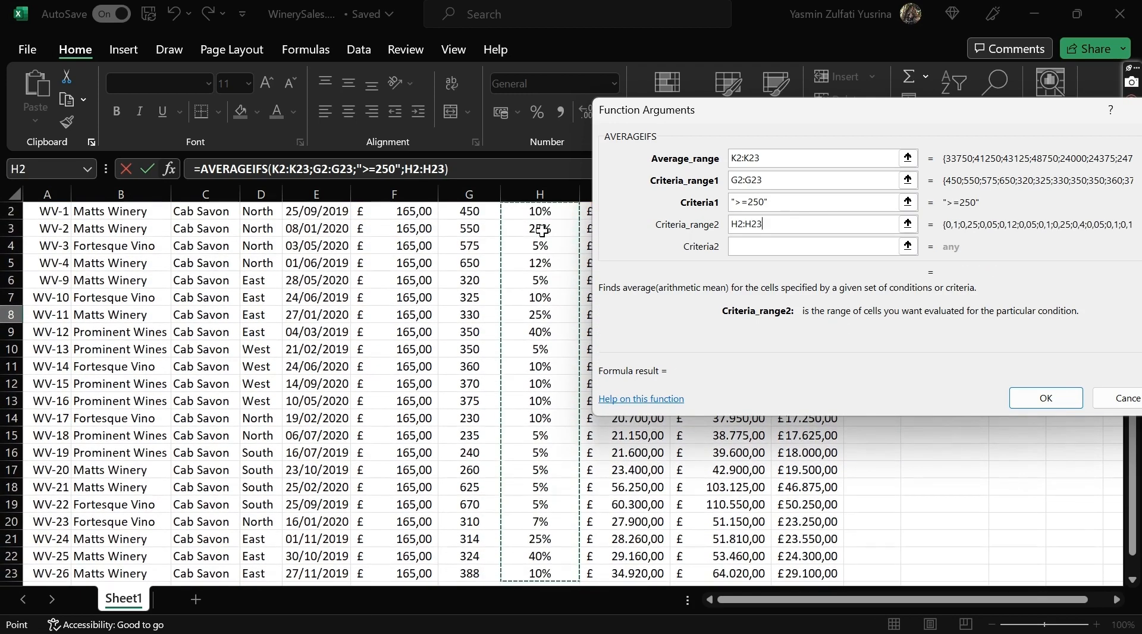
{"action": "left_click", "coordinate": [780, 247]}
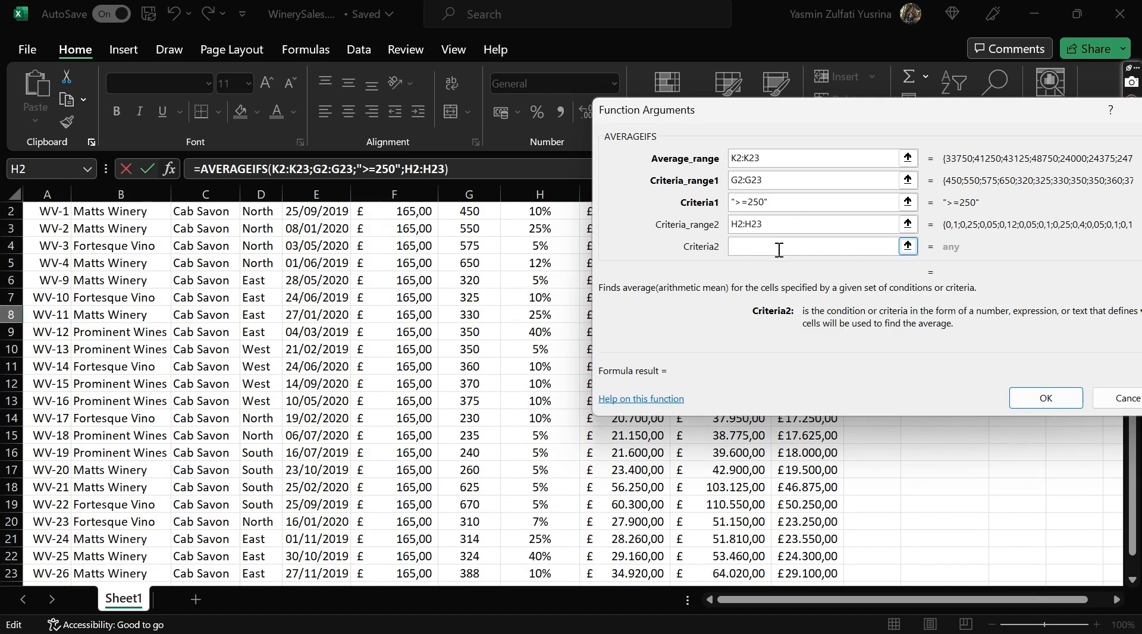
{"action": "type", "text": "\">25%\""}
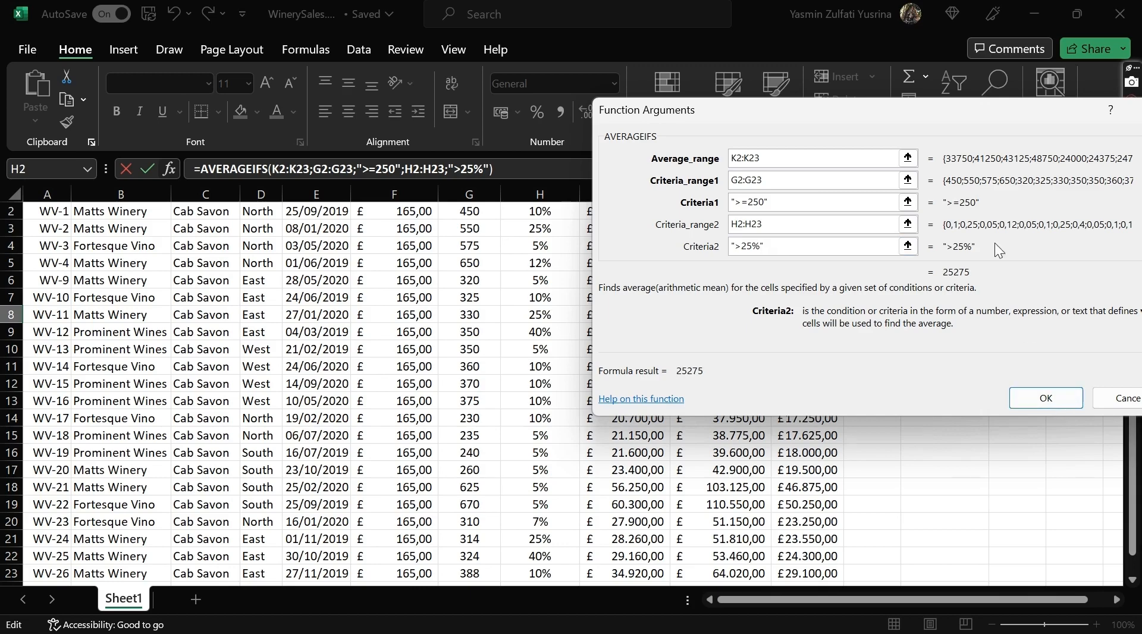
{"action": "left_click", "coordinate": [1025, 400]}
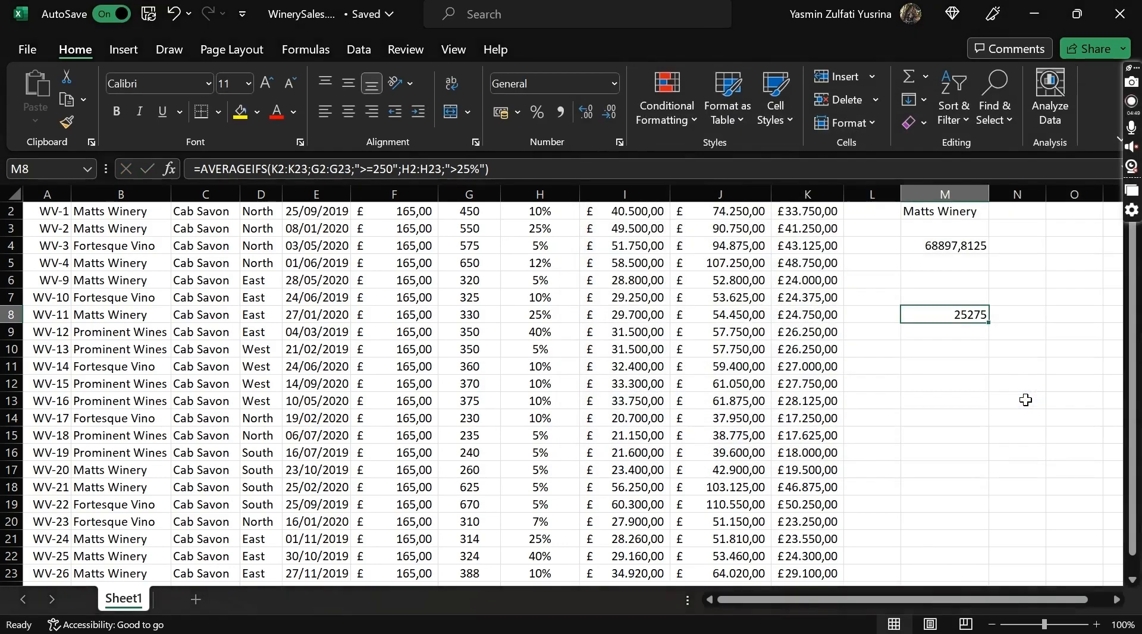
- Compare the AVERAGEIF formula in M4 with the AVERAGEIFS formula in M8
{"action": "scroll", "coordinate": [1026, 399], "scroll_direction": "right", "scroll_amount": 1}
{"action": "scroll", "coordinate": [920, 351], "scroll_direction": "up", "scroll_amount": 1}
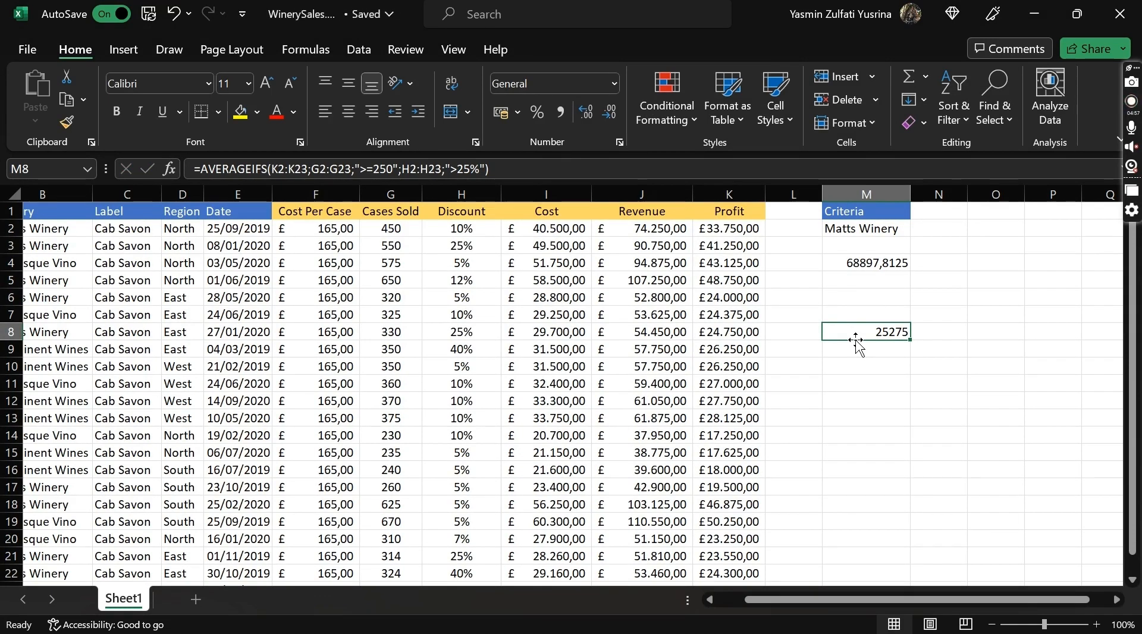
{"action": "left_click", "coordinate": [876, 266]}
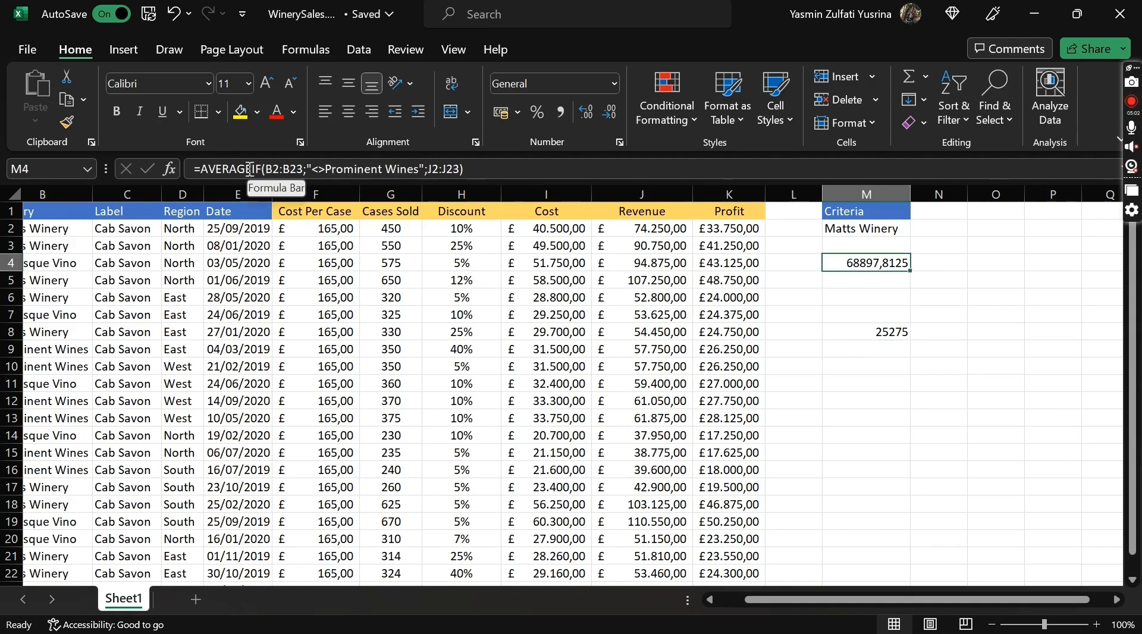
{"action": "left_click", "coordinate": [878, 327]}
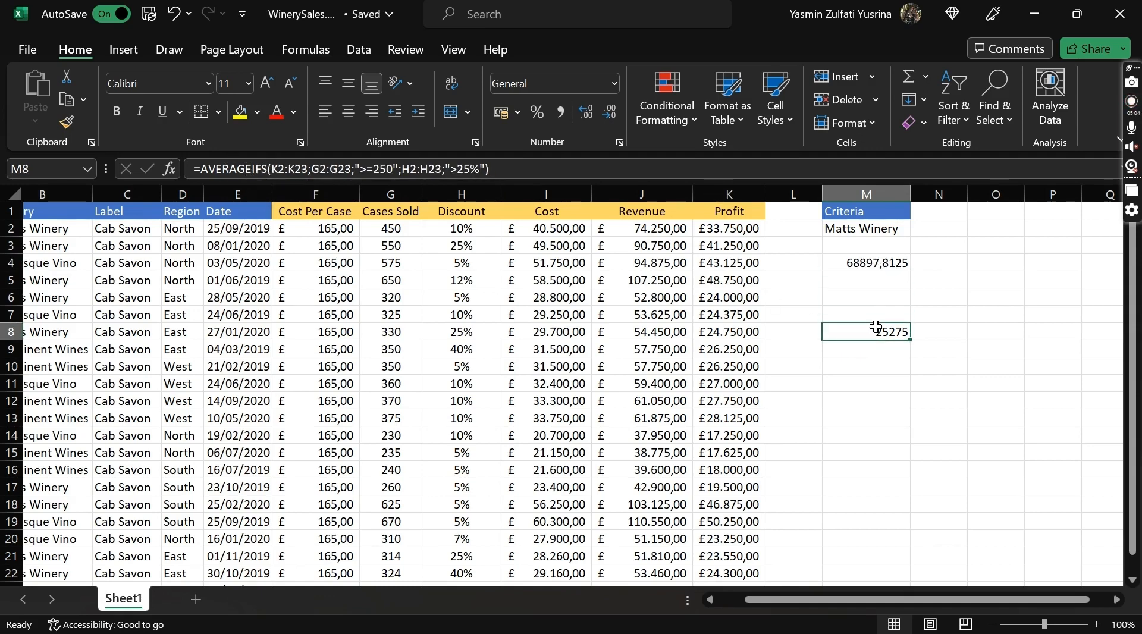